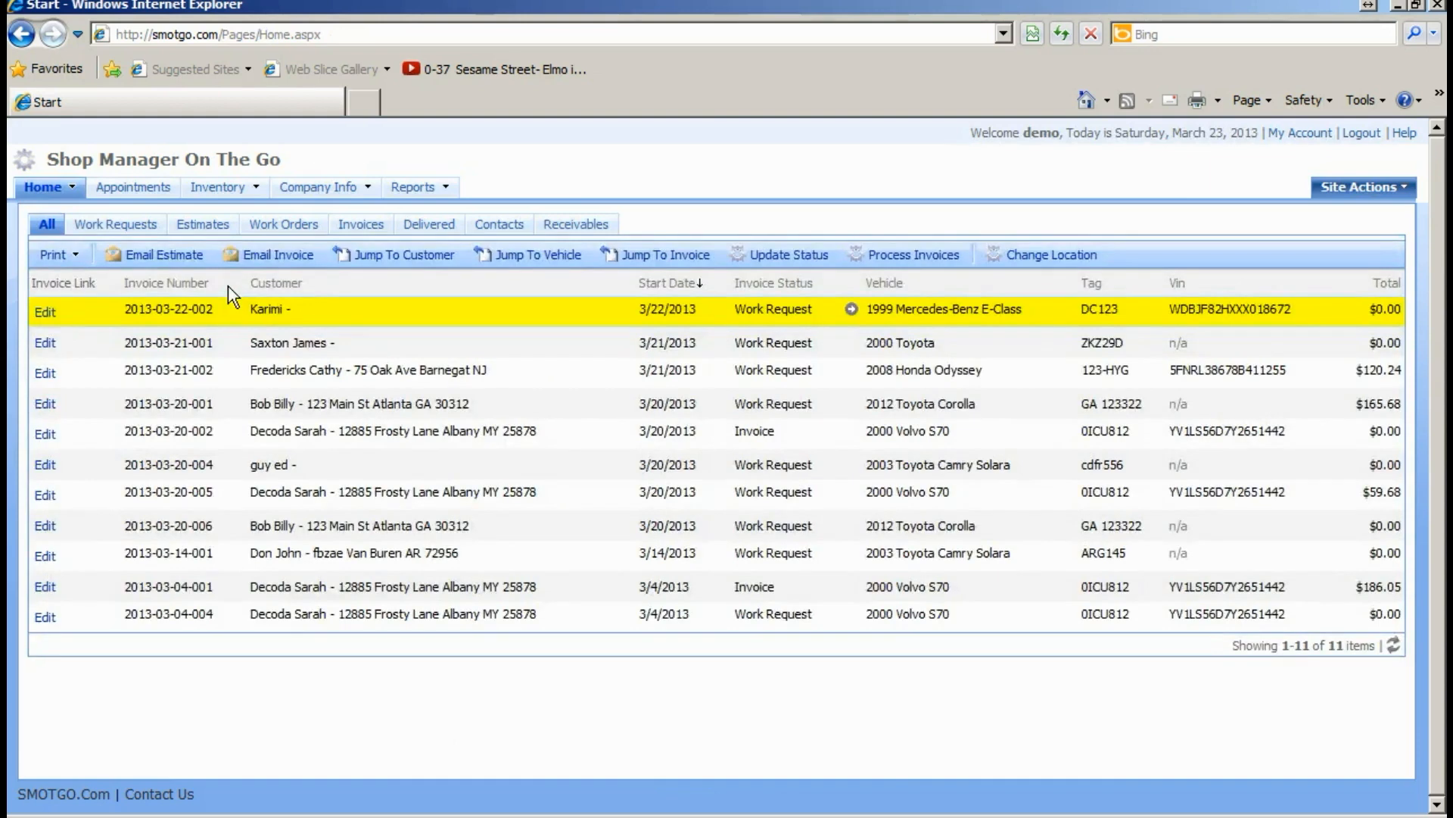
- Drop down the Home menu's page list, showing Customers, Vehicles, Contacts, Saved Job and Invoice History
{"action": "mouse_move", "coordinate": [79, 199]}
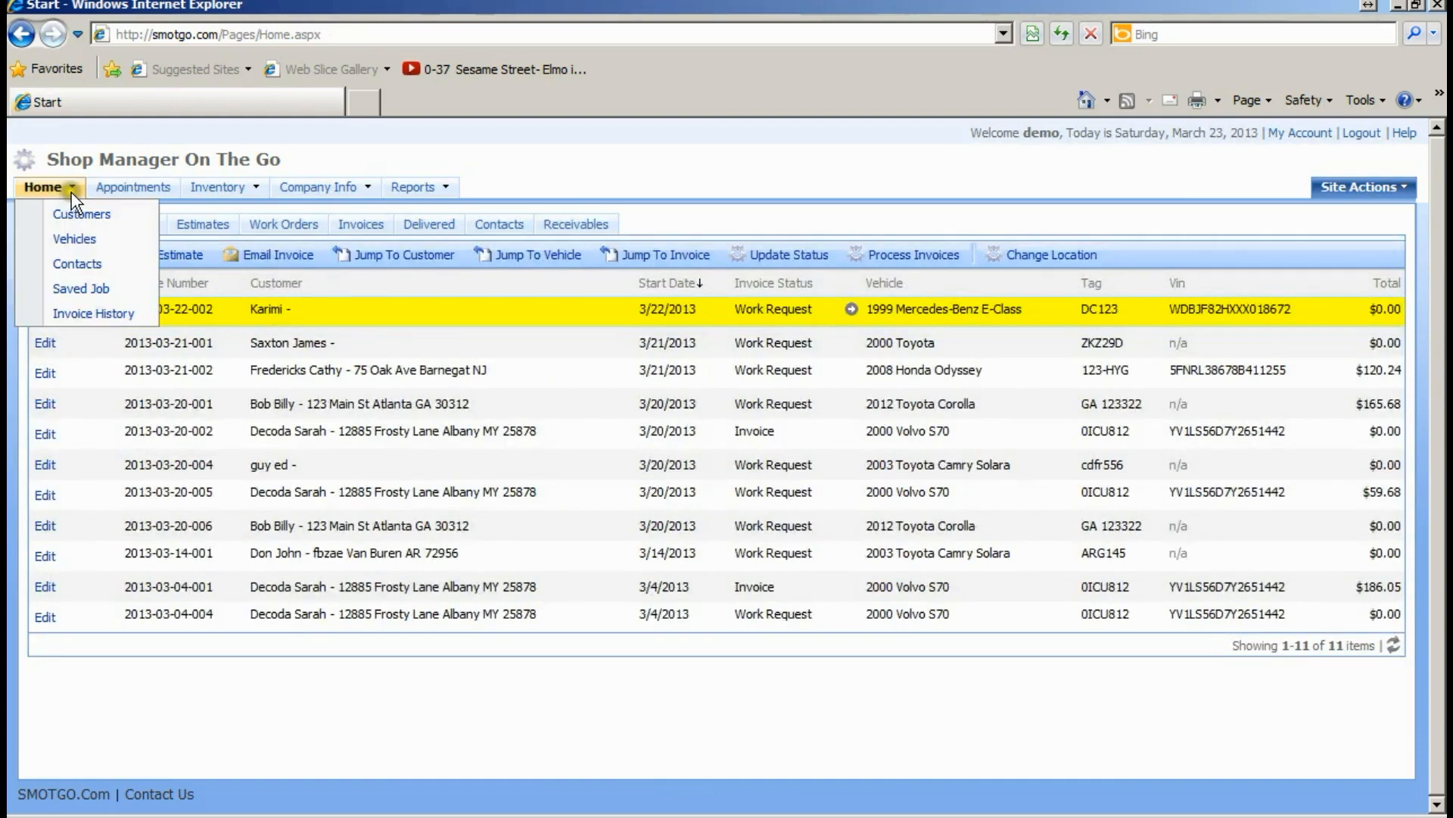
- Open the Vehicles list and page forward to page 3, items 11–15 of 19
{"action": "left_click", "coordinate": [87, 242]}
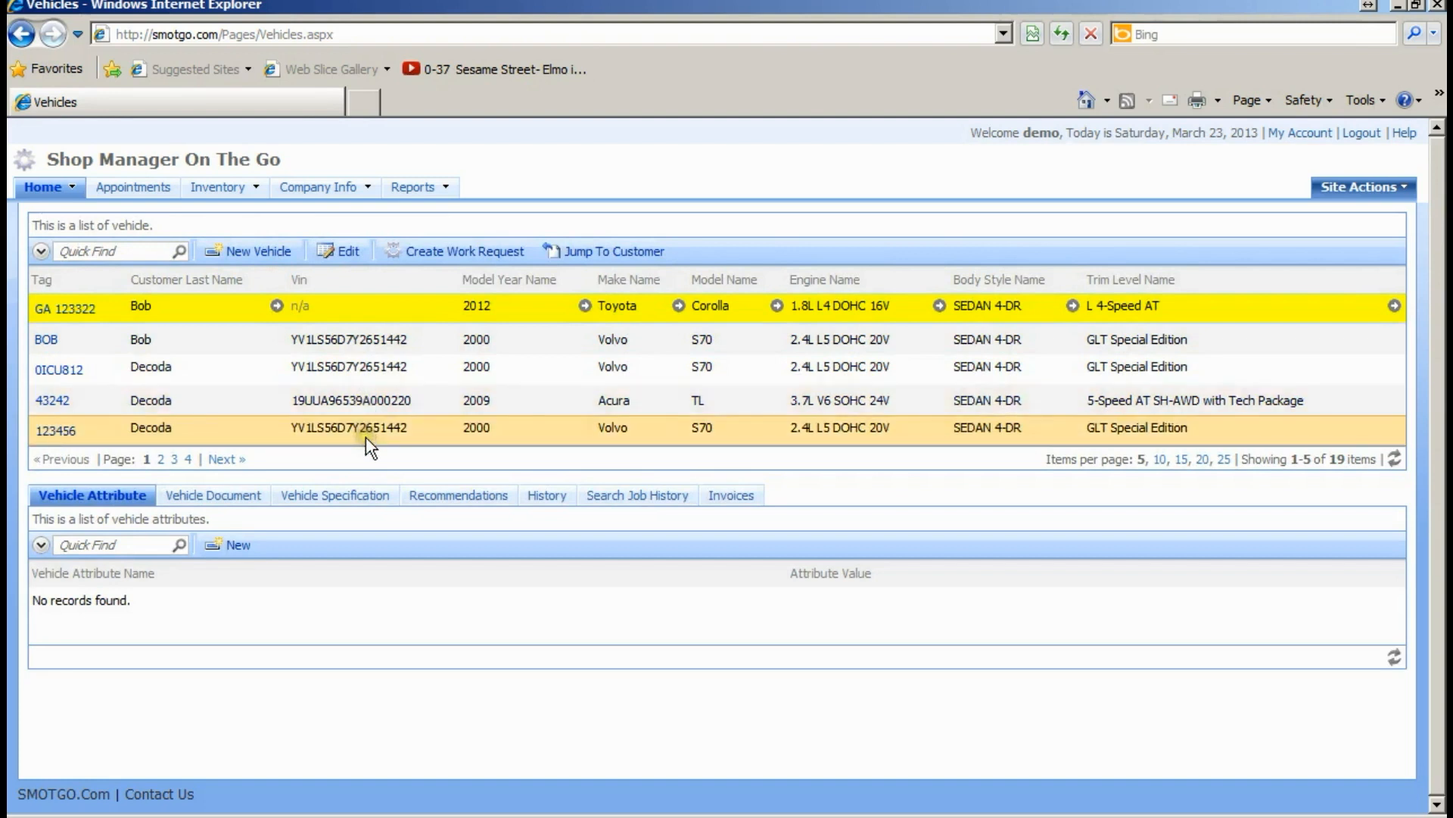
{"action": "left_click", "coordinate": [225, 460]}
{"action": "left_click", "coordinate": [224, 467]}
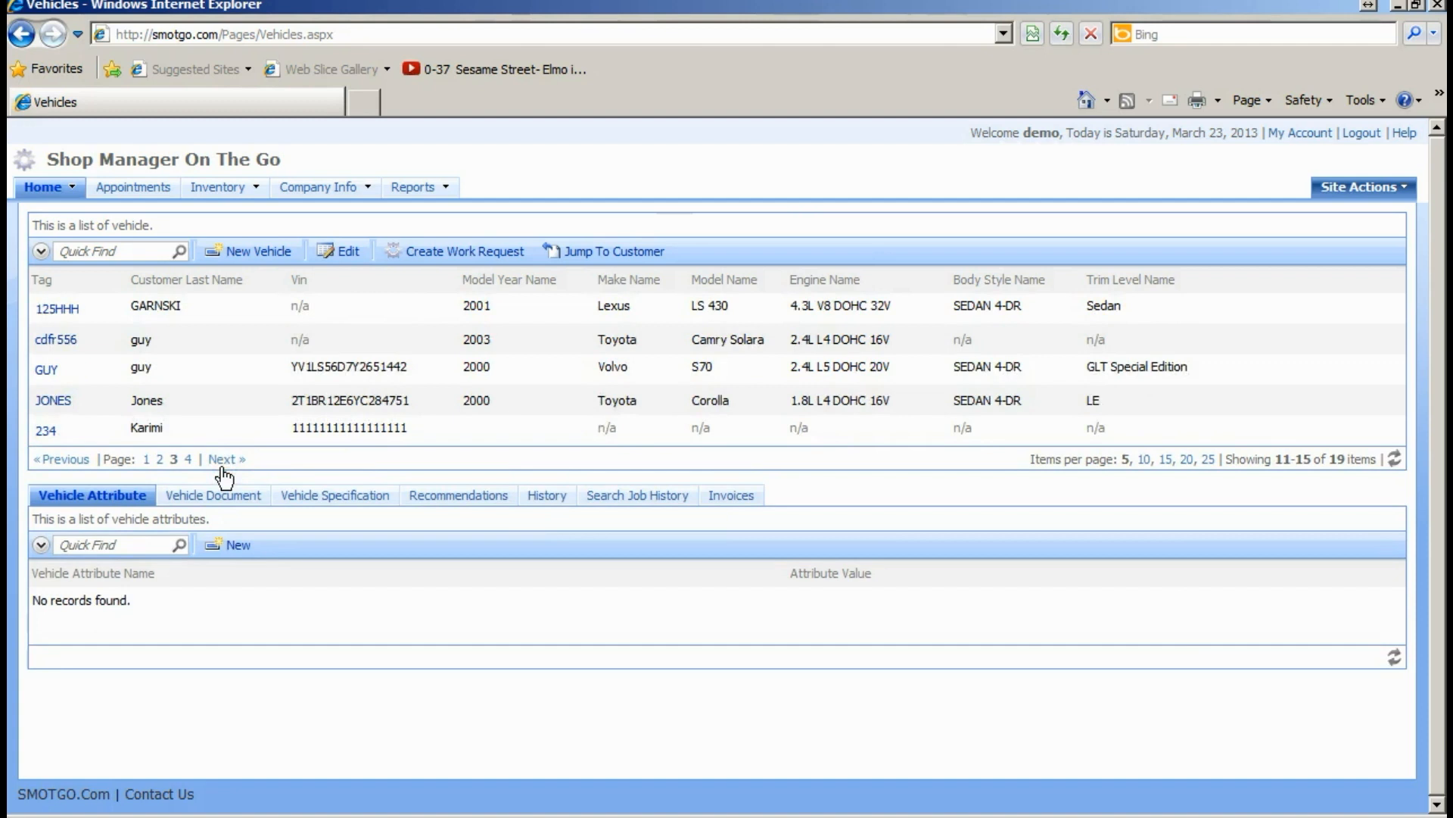
- Select the 2001 Lexus LS 430, then the 2003 Toyota Camry Solara, then the Lexus again
{"action": "left_click", "coordinate": [130, 252]}
{"action": "left_click", "coordinate": [68, 313]}
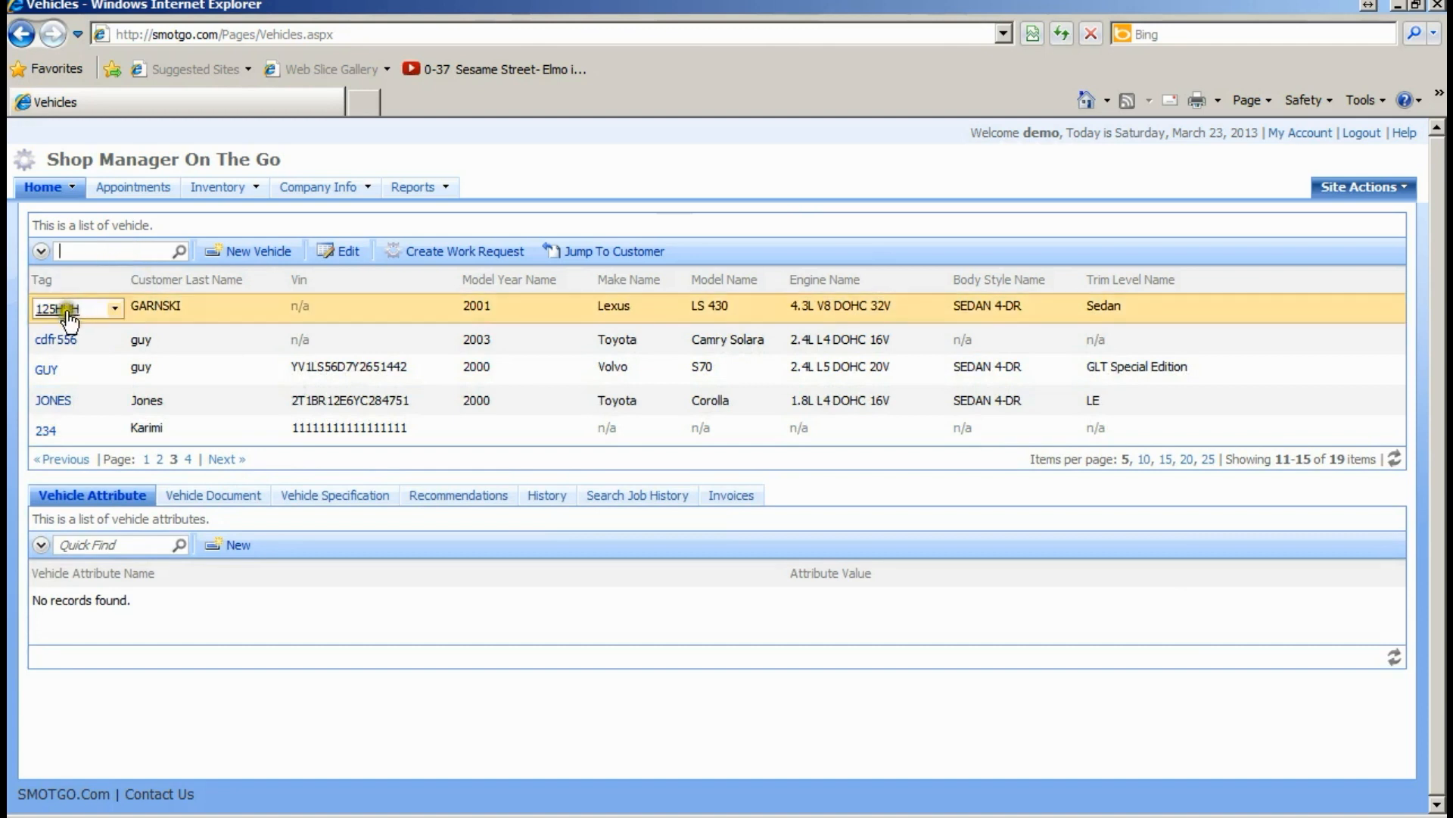
{"action": "left_click", "coordinate": [422, 337]}
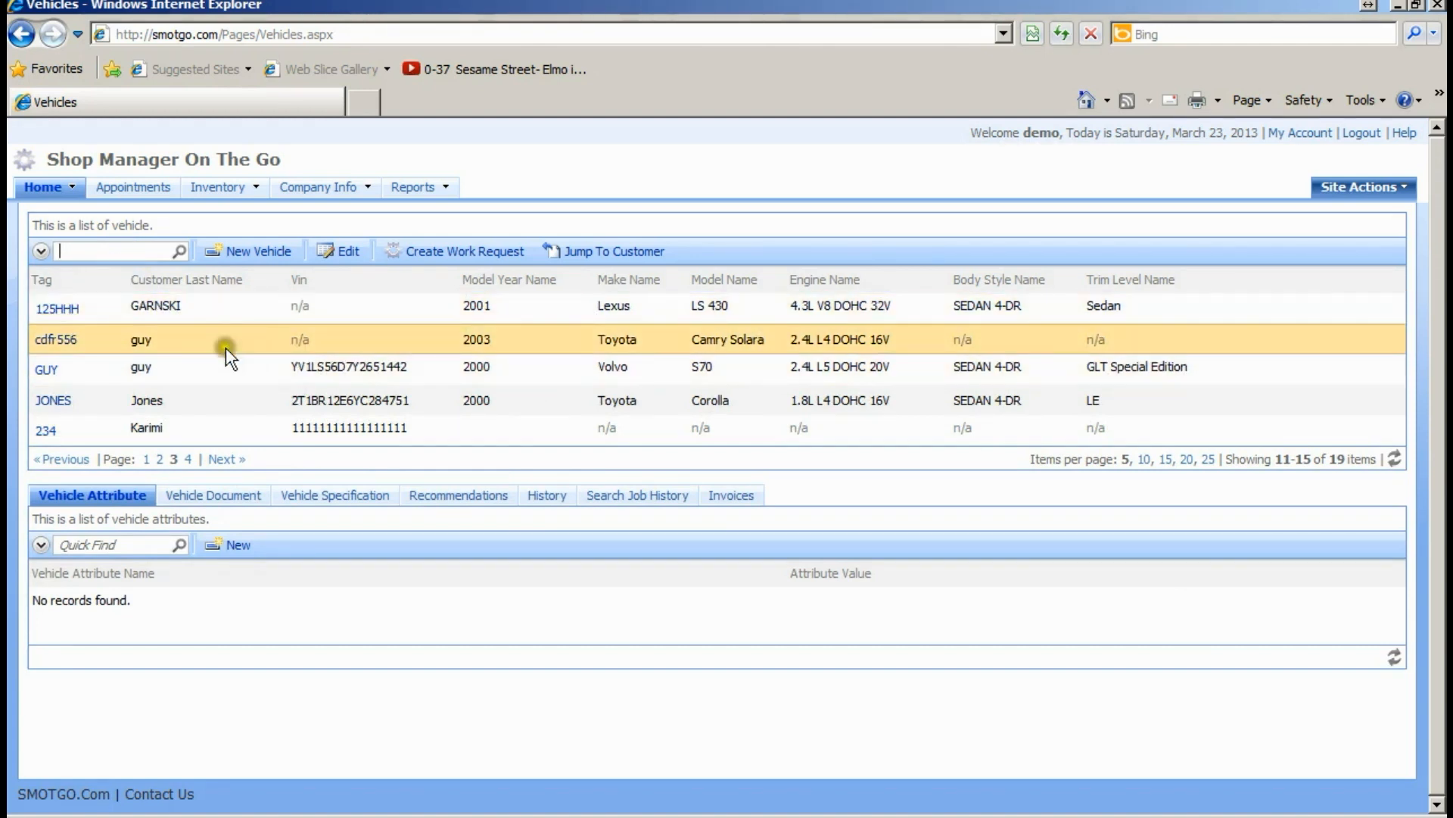
{"action": "left_click", "coordinate": [91, 310]}
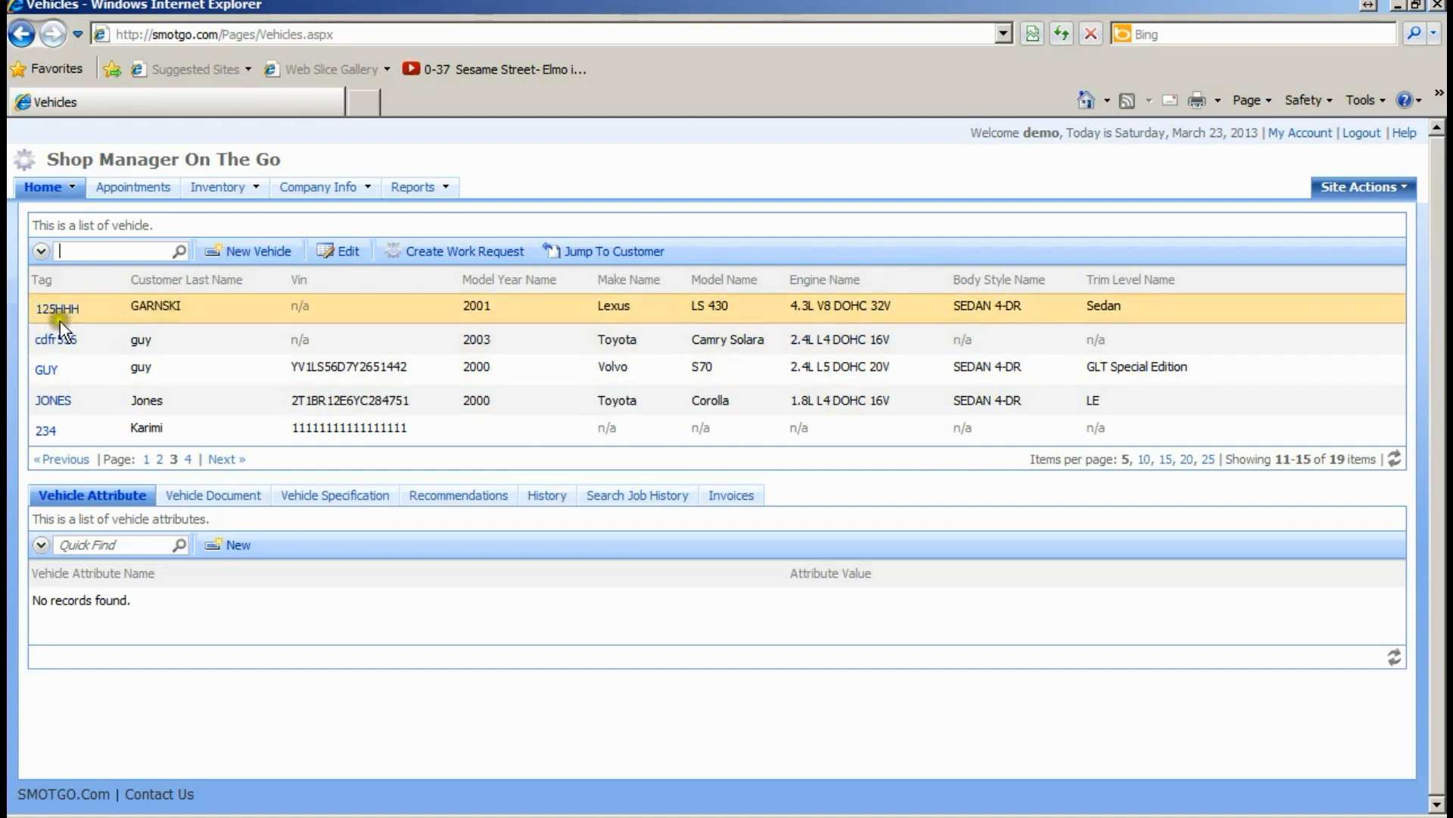
{"action": "left_click", "coordinate": [73, 252]}
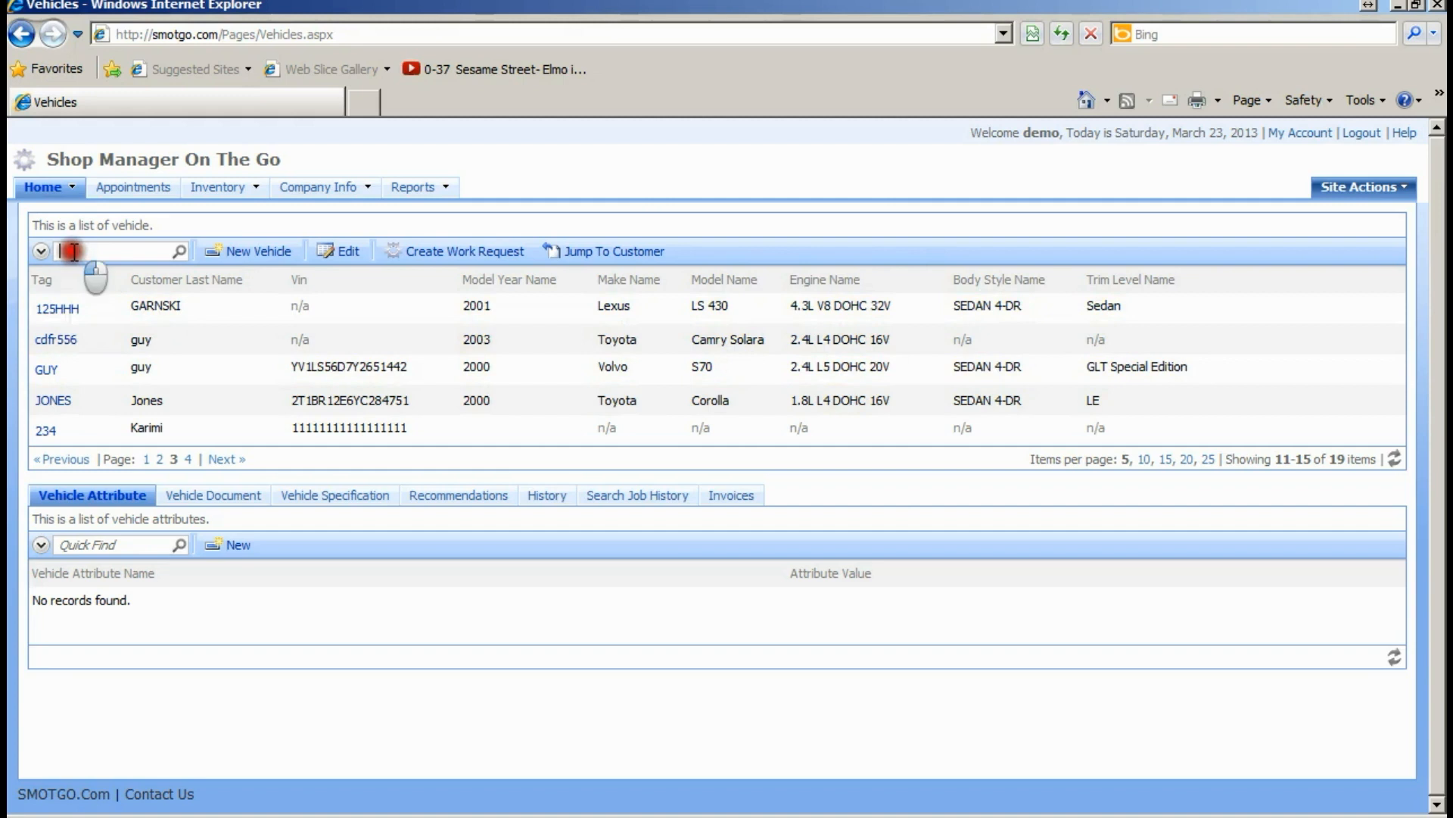
{"action": "left_click", "coordinate": [63, 309]}
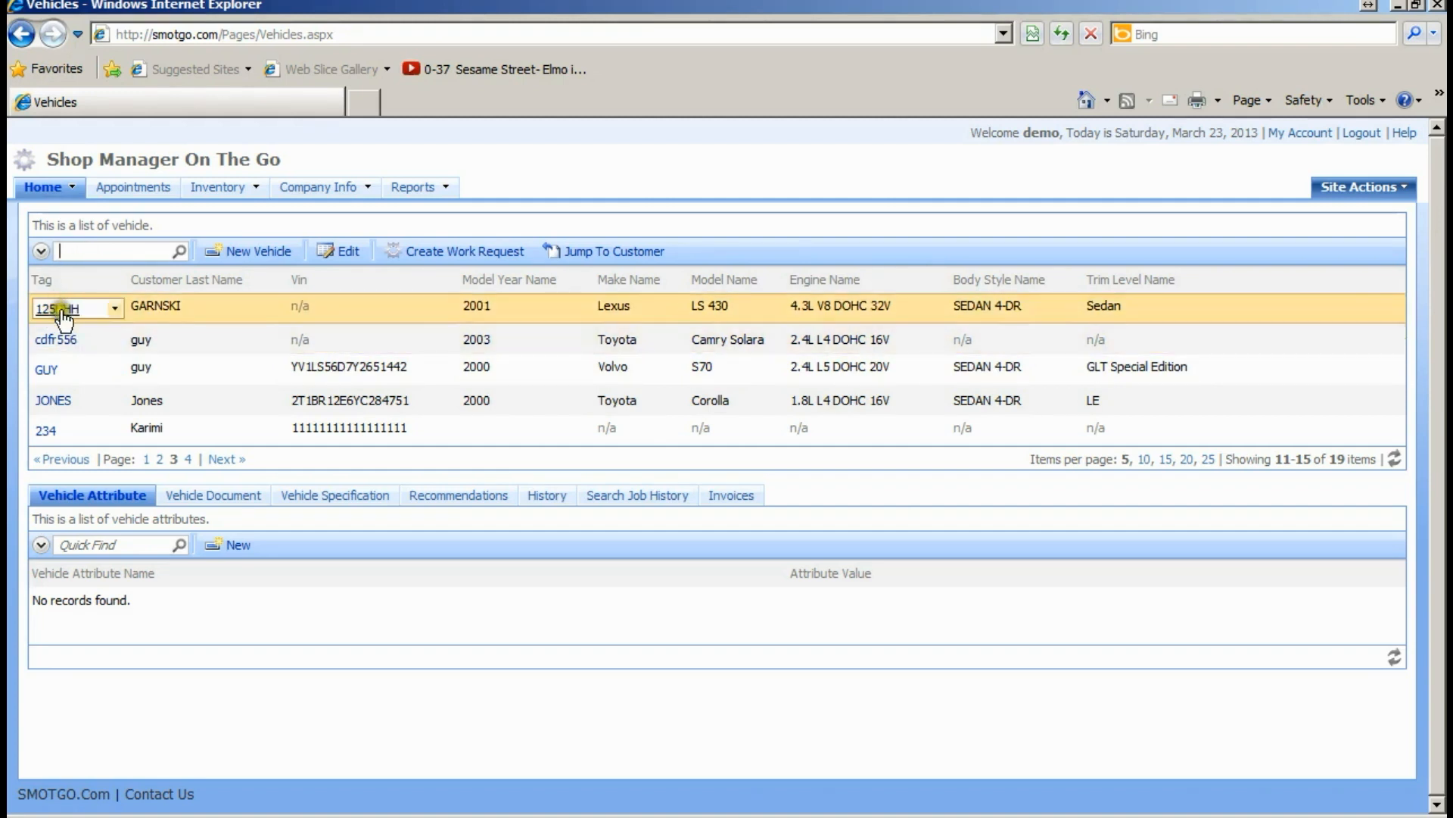
{"action": "type", "text": "125hhh"}
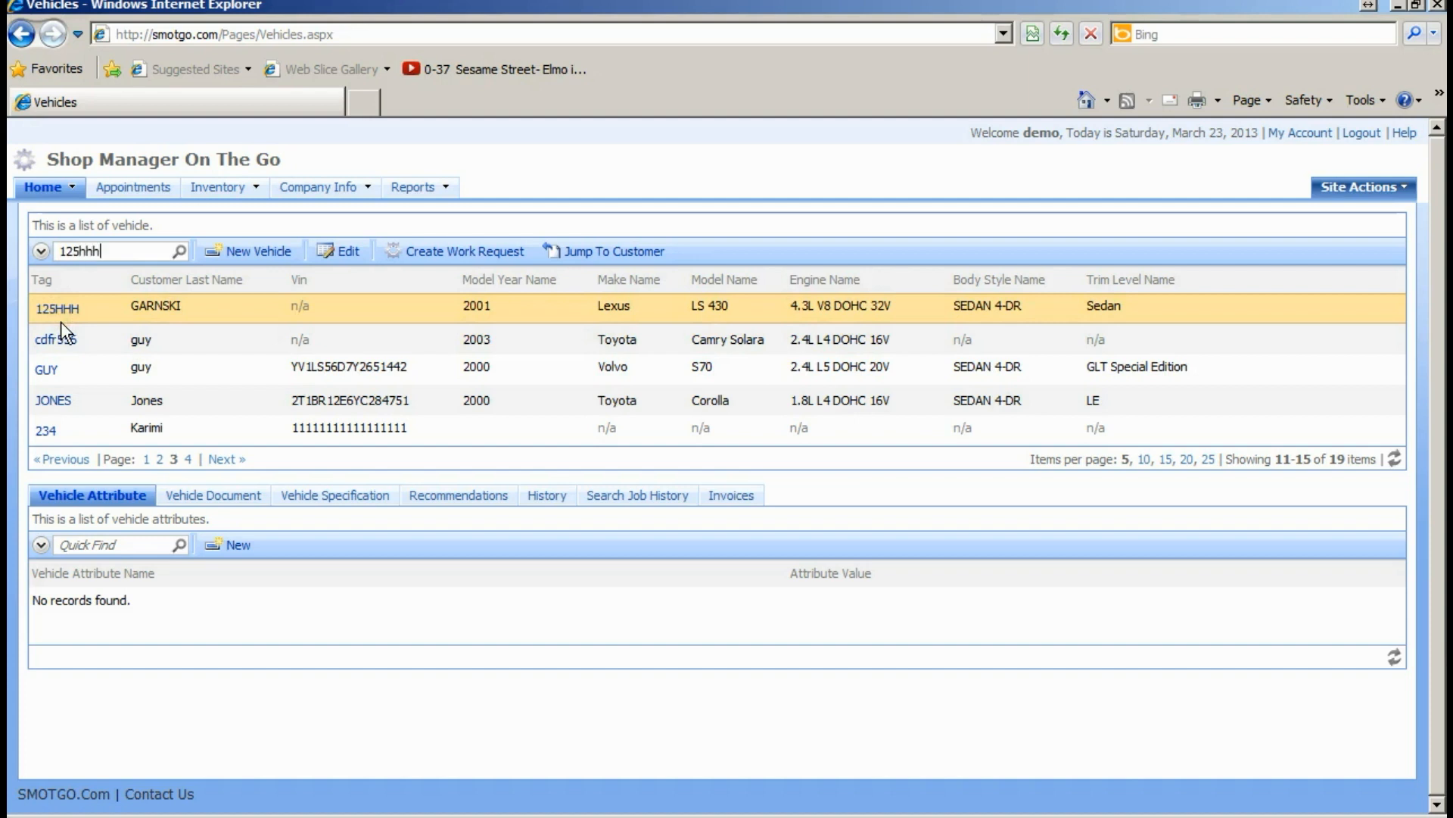
{"action": "left_click", "coordinate": [178, 253]}
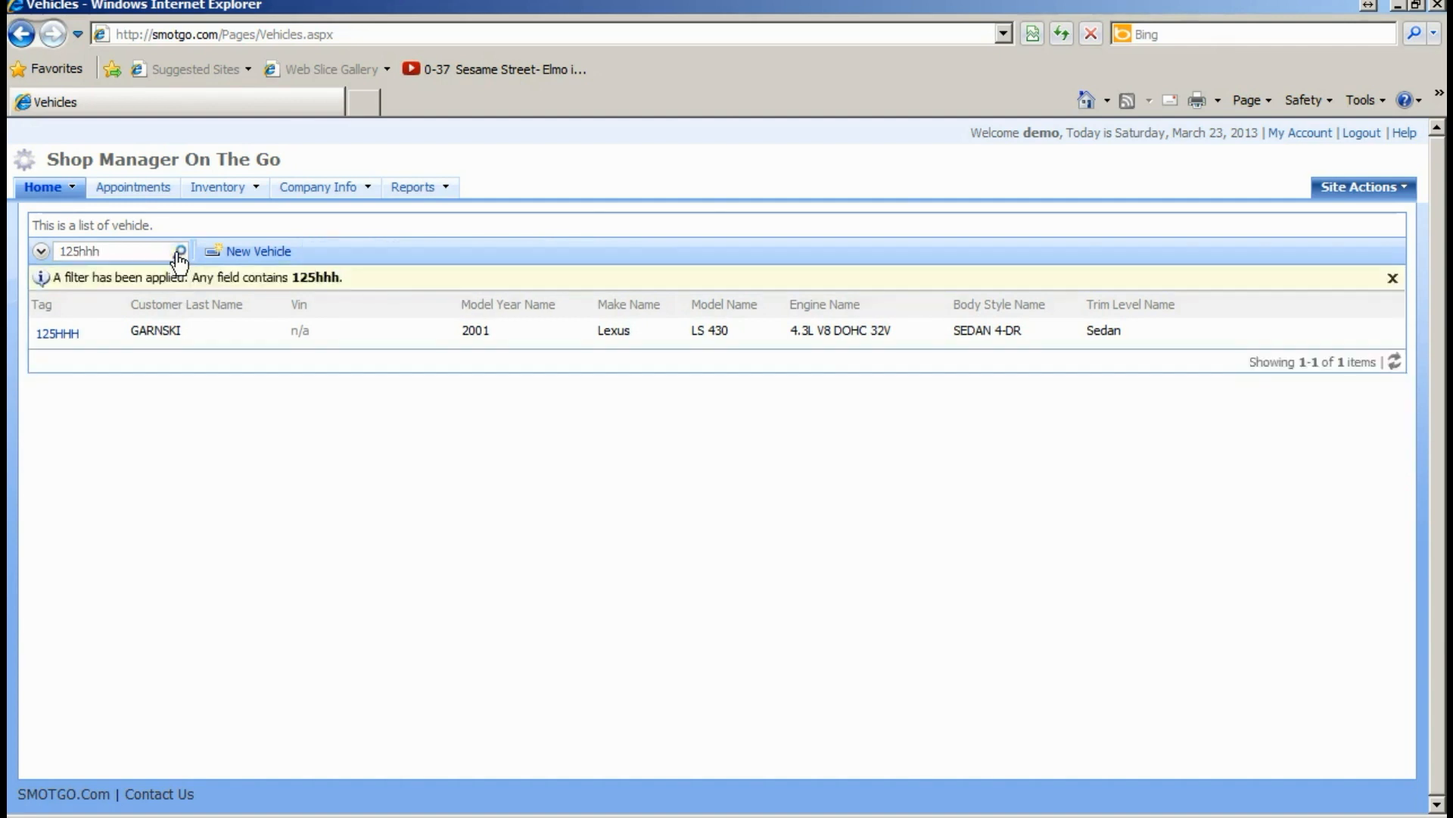
{"action": "left_click", "coordinate": [265, 332]}
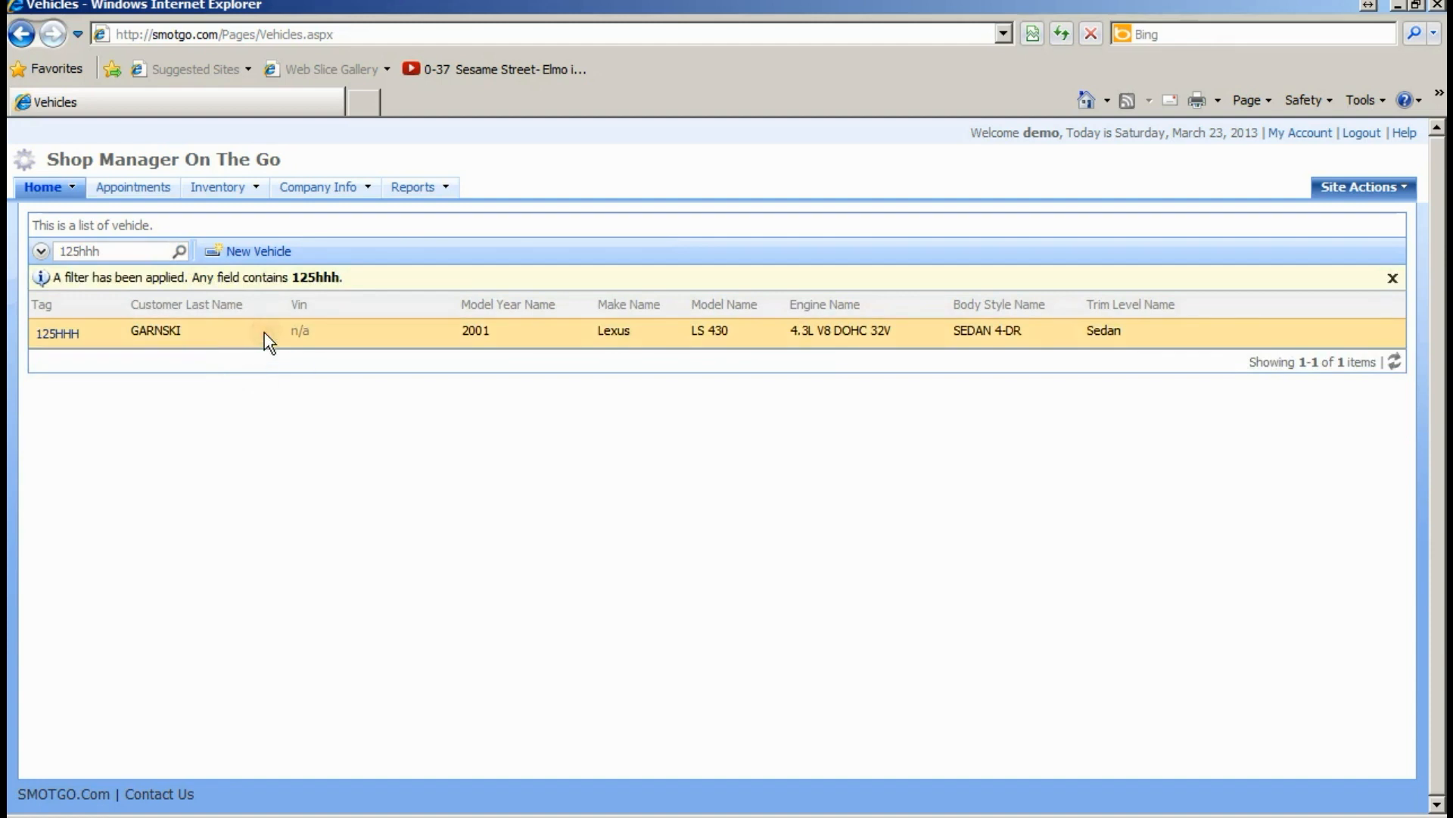
{"action": "mouse_move", "coordinate": [57, 345]}
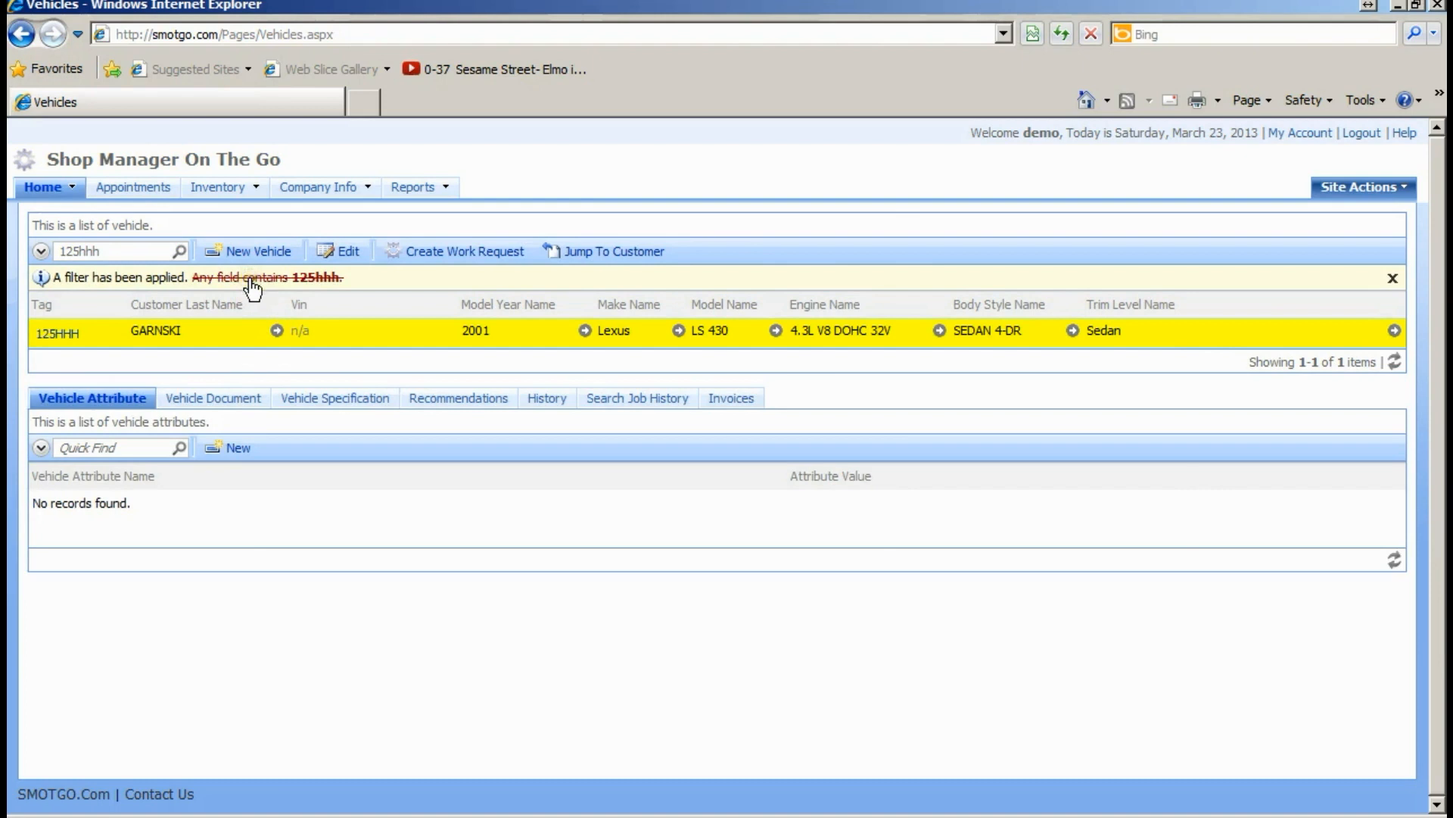
{"action": "left_click", "coordinate": [1392, 281]}
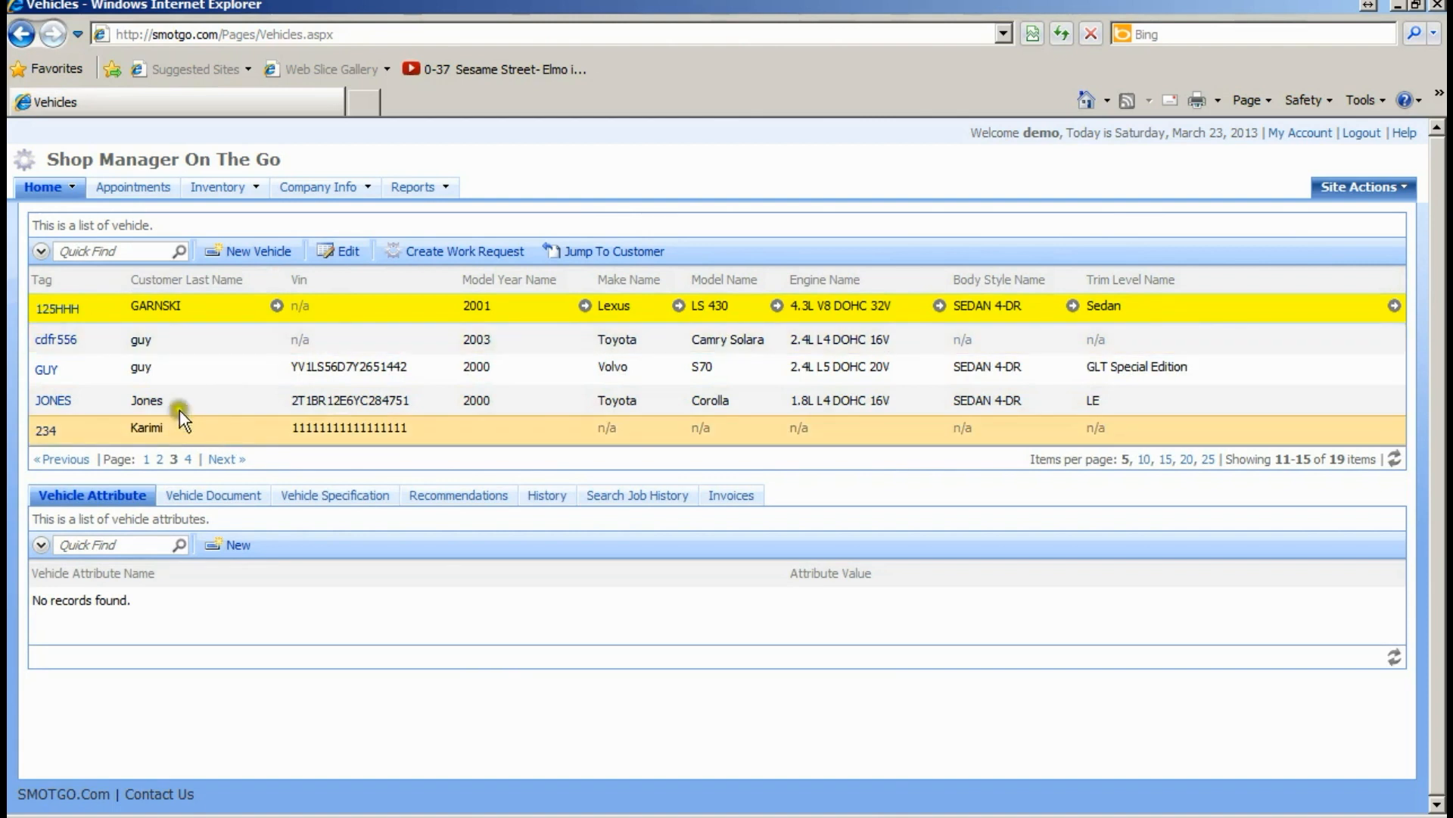
- Expand the advanced search and add Model Year Name and Make Name conditions
{"action": "left_click", "coordinate": [41, 251]}
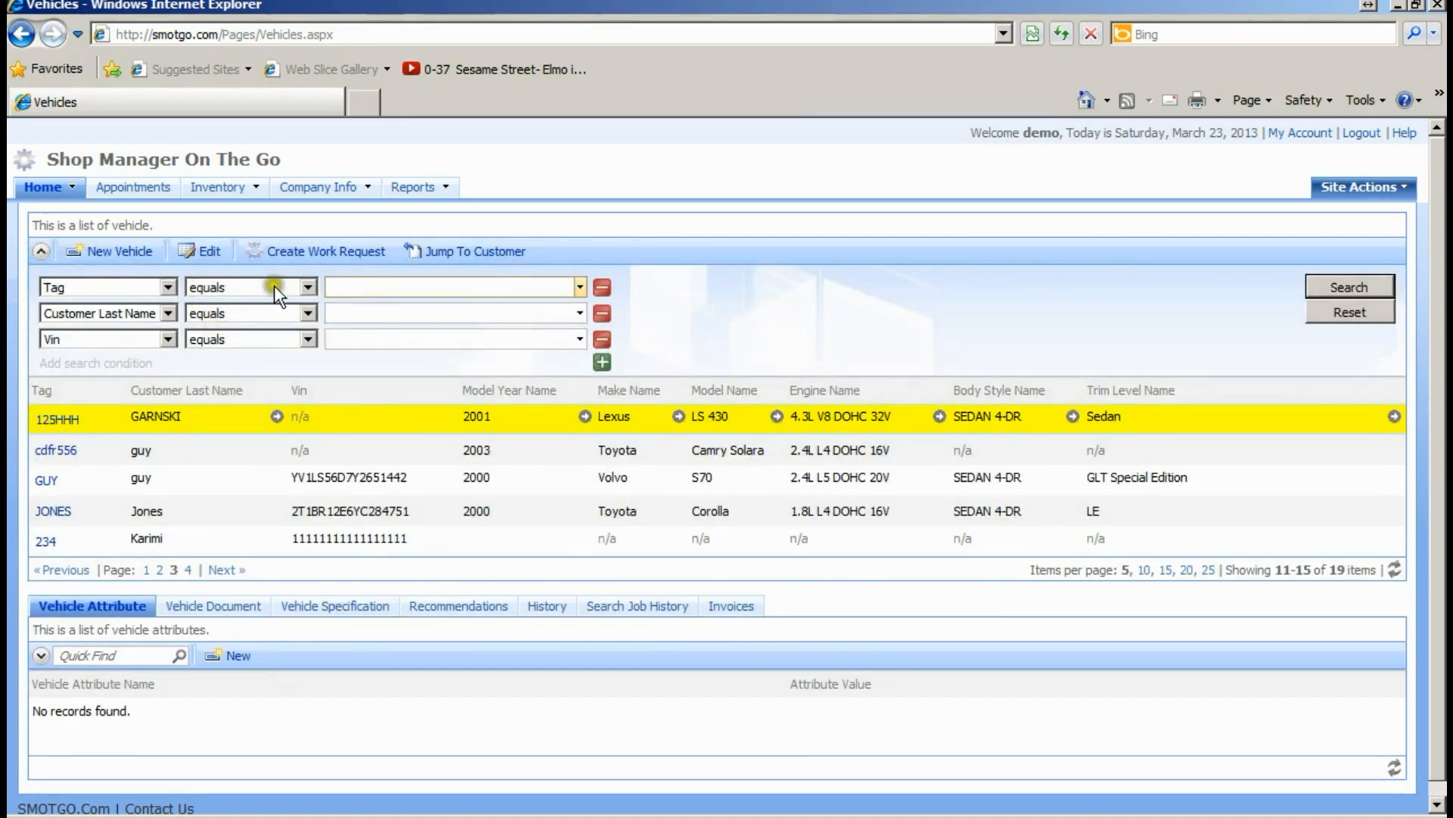
{"action": "left_click", "coordinate": [602, 363]}
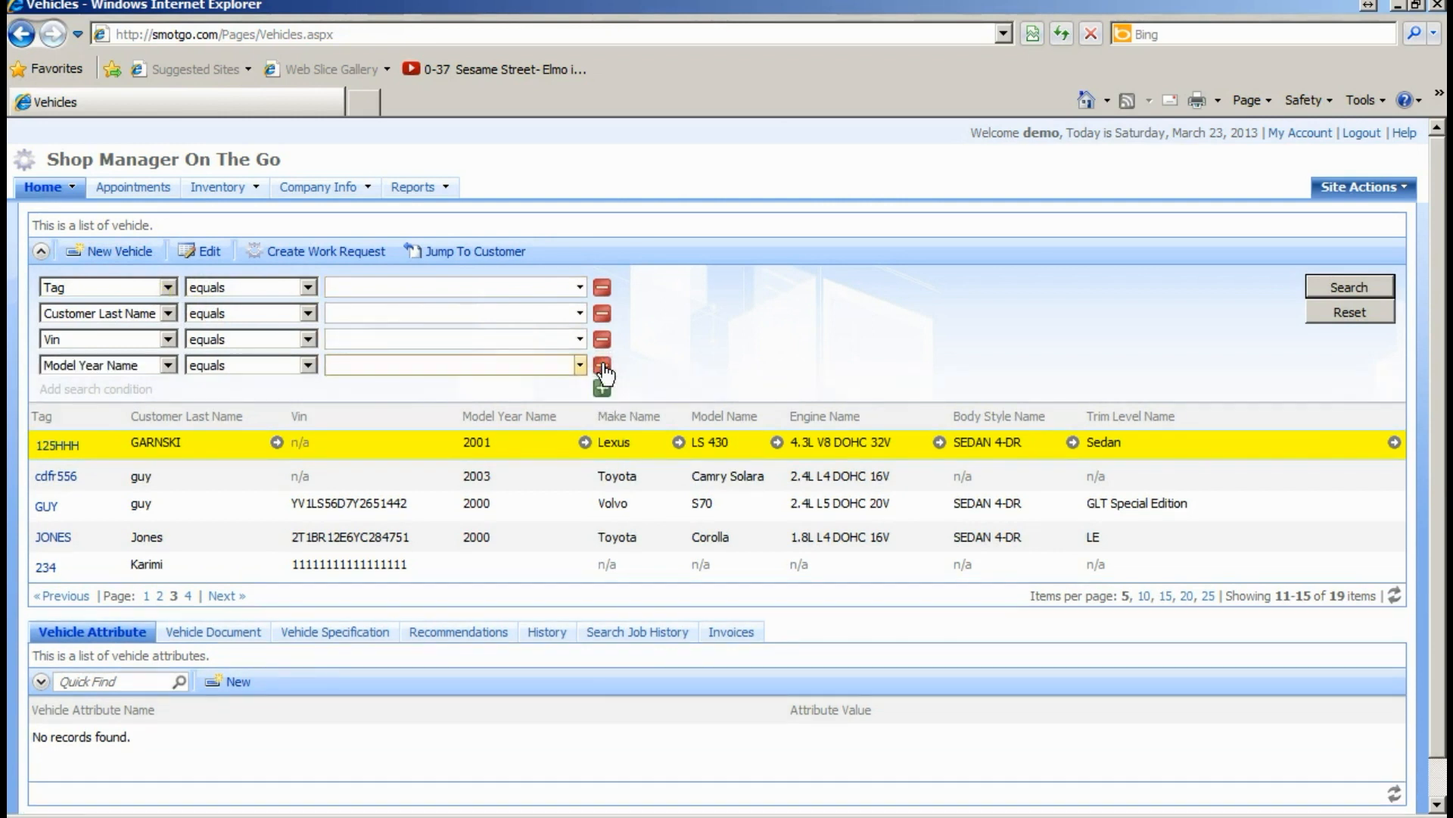
{"action": "left_click", "coordinate": [603, 388]}
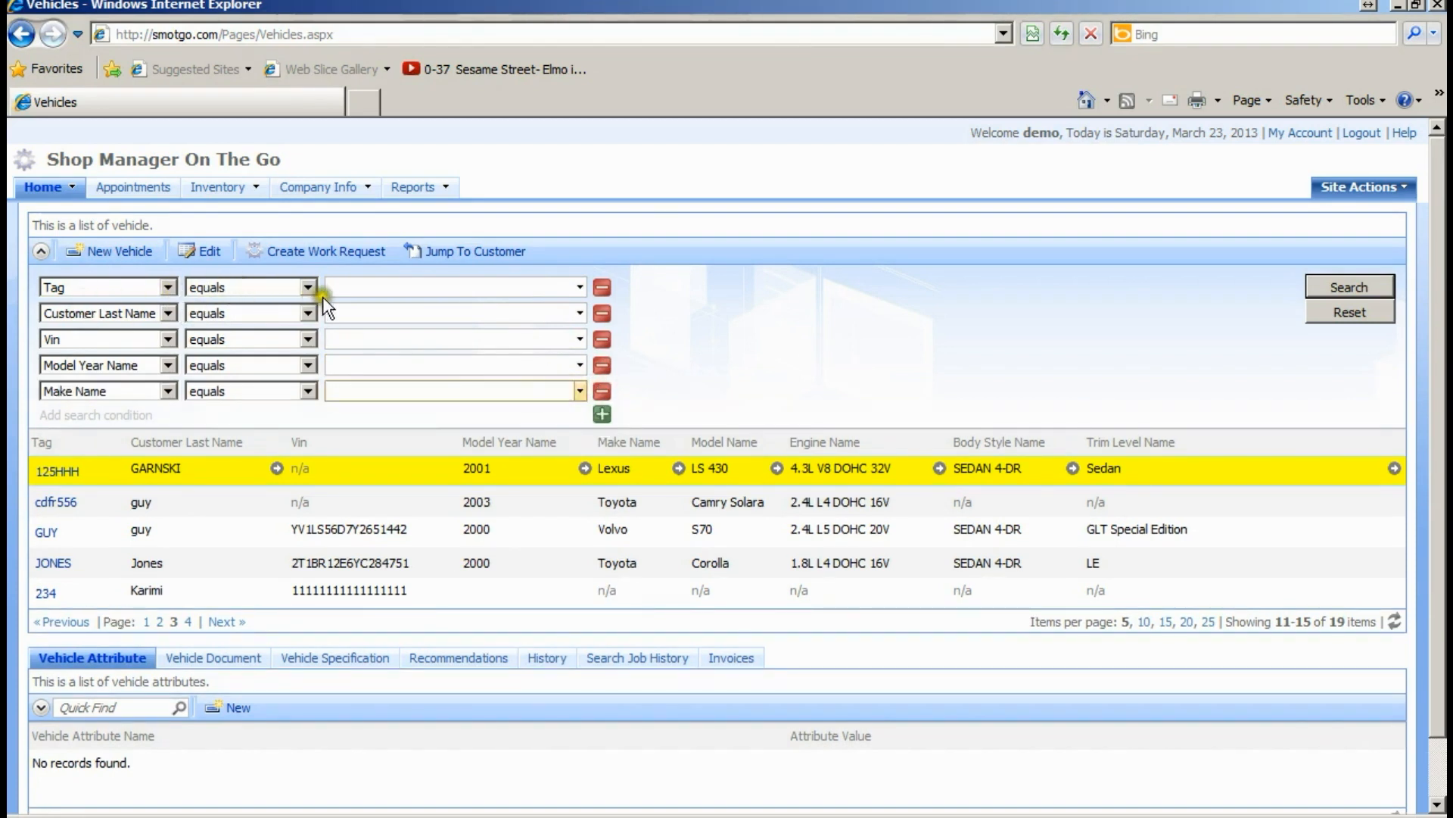
- Filter vehicles by Tag equals 'jone' and select the single matching vehicle
{"action": "left_click", "coordinate": [342, 287]}
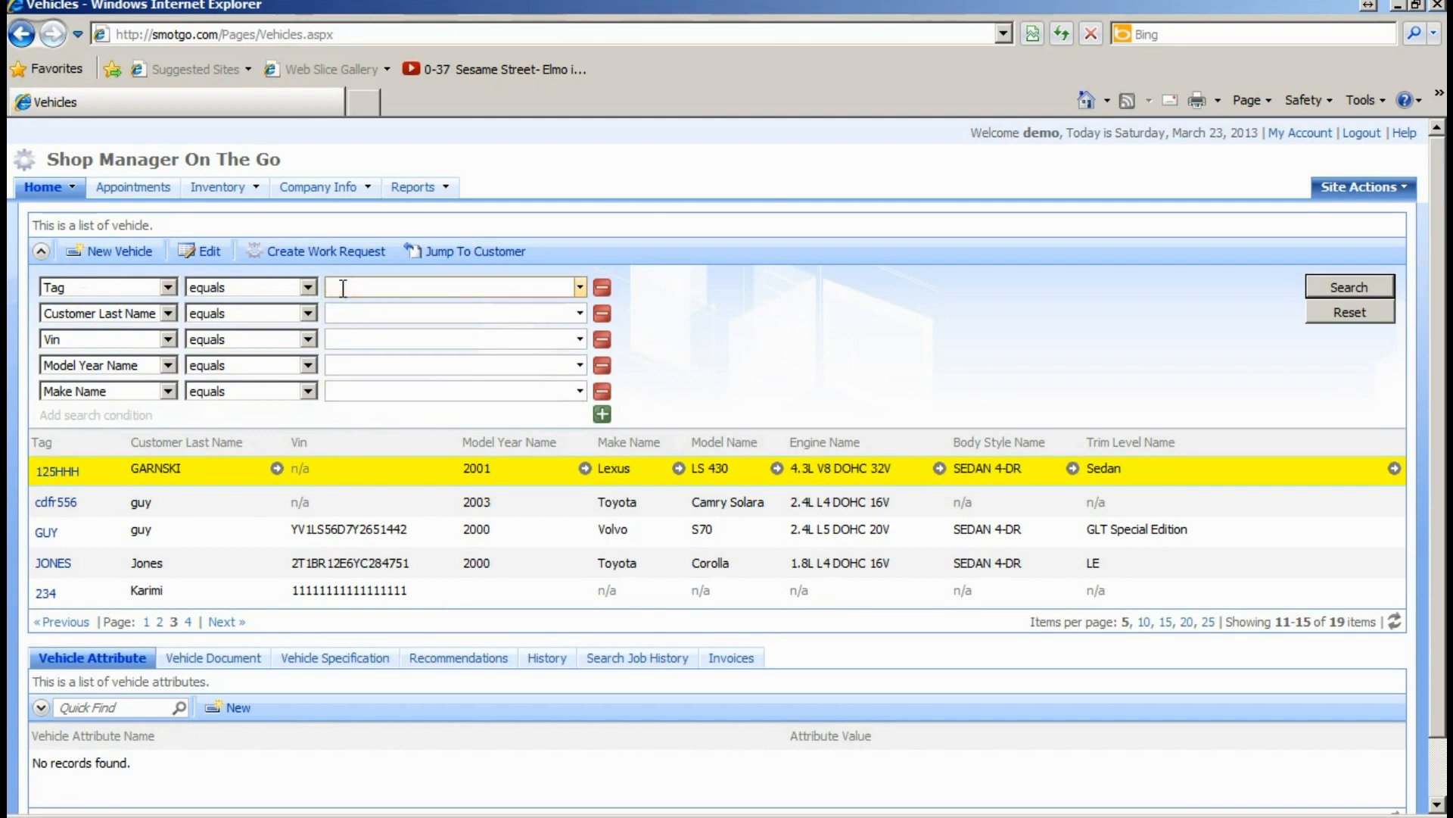
{"action": "type", "text": "jones"}
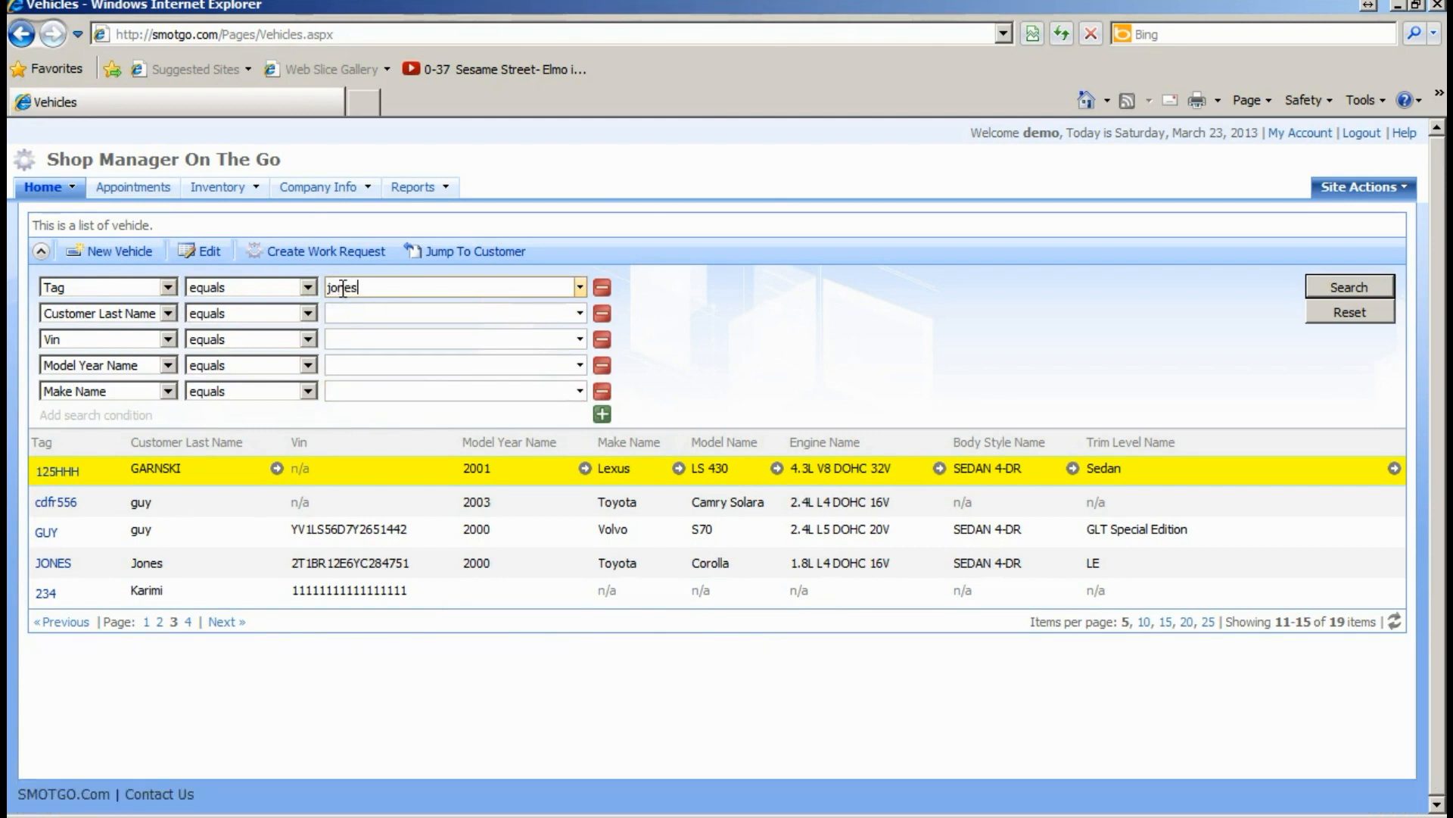
{"action": "left_click", "coordinate": [1363, 284]}
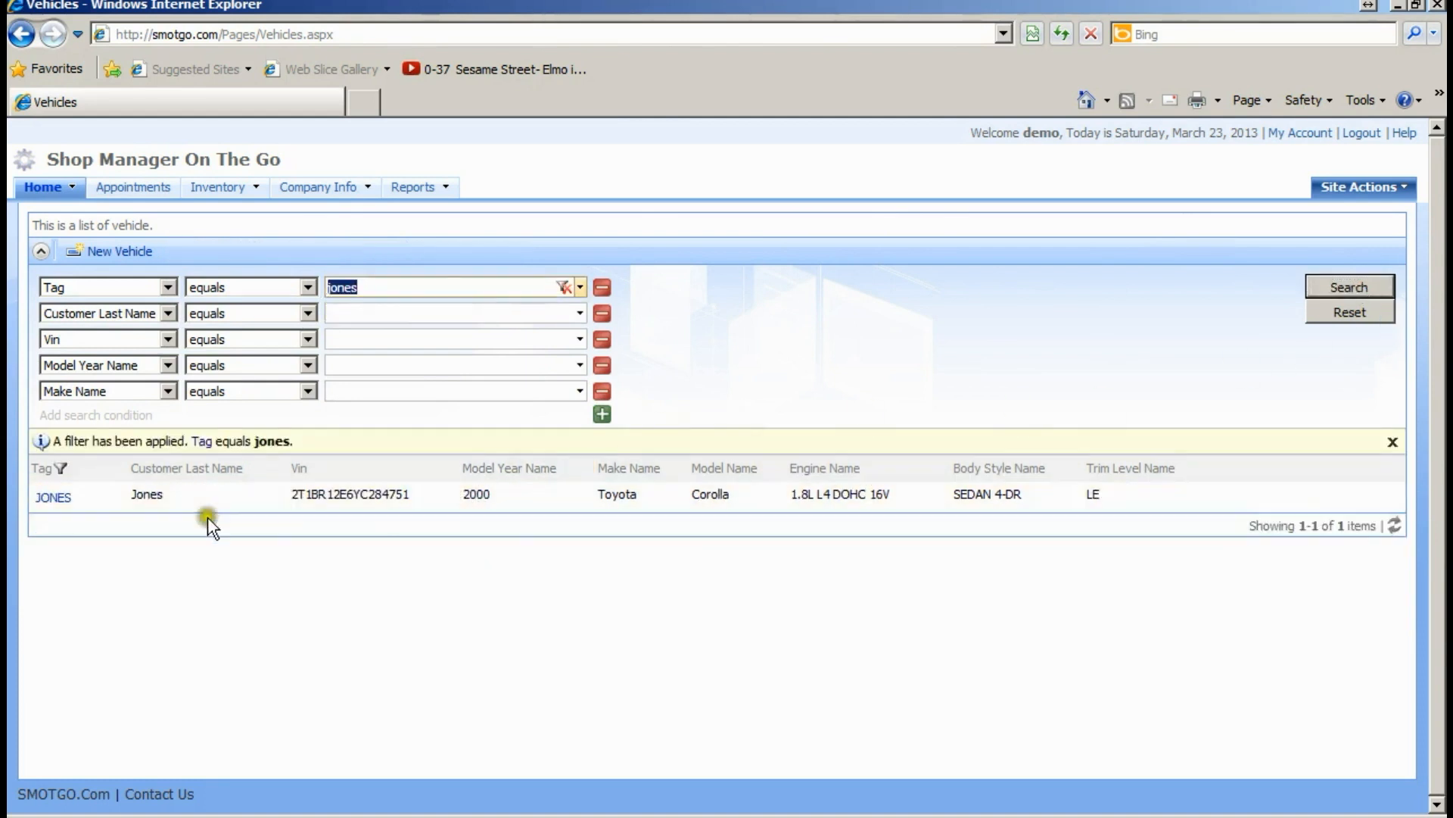
{"action": "left_click", "coordinate": [47, 504]}
{"action": "left_click", "coordinate": [191, 491]}
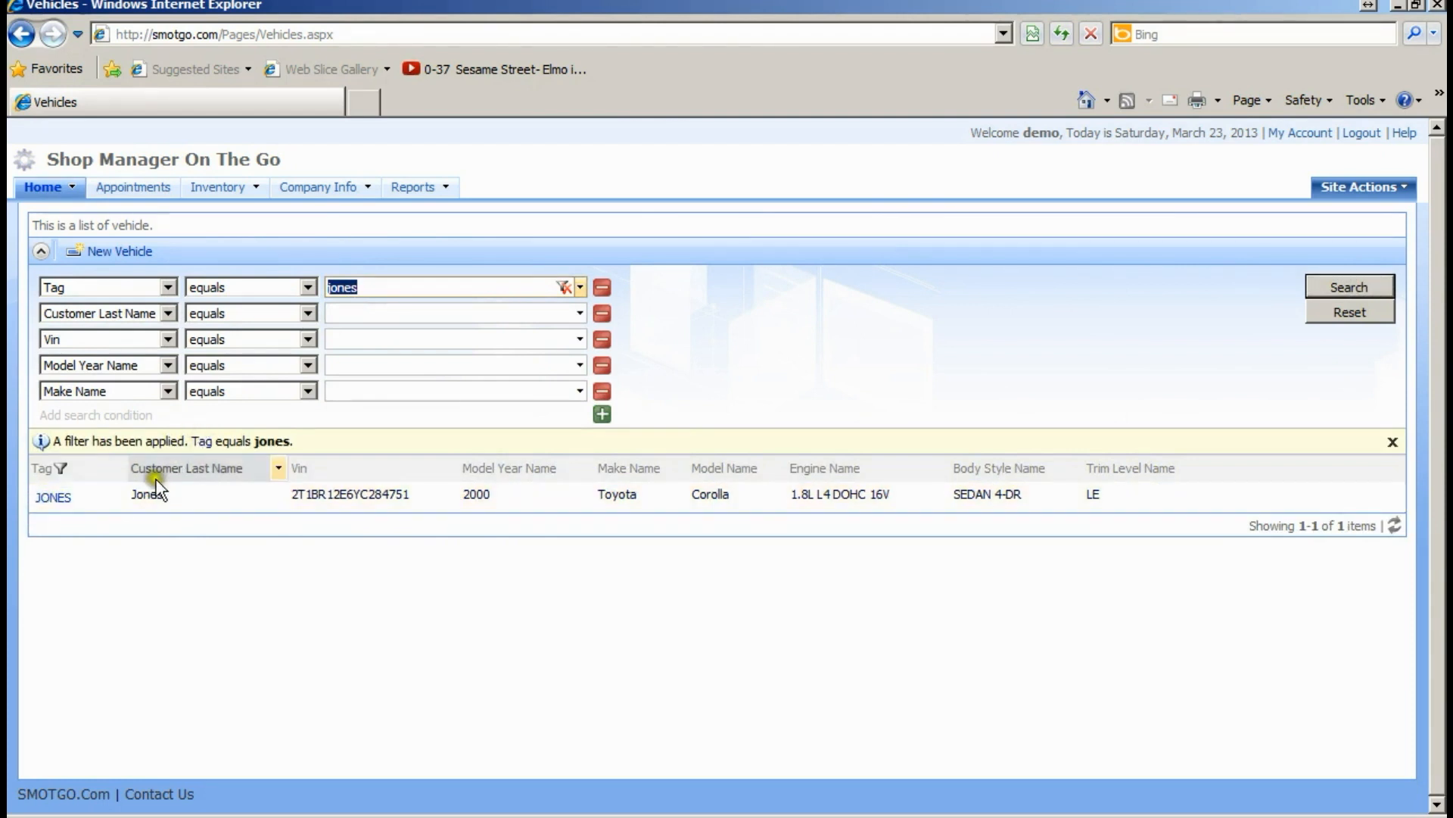
- Change the Tag condition to contains 'o' and search, showing four vehicles
{"action": "left_click", "coordinate": [307, 287]}
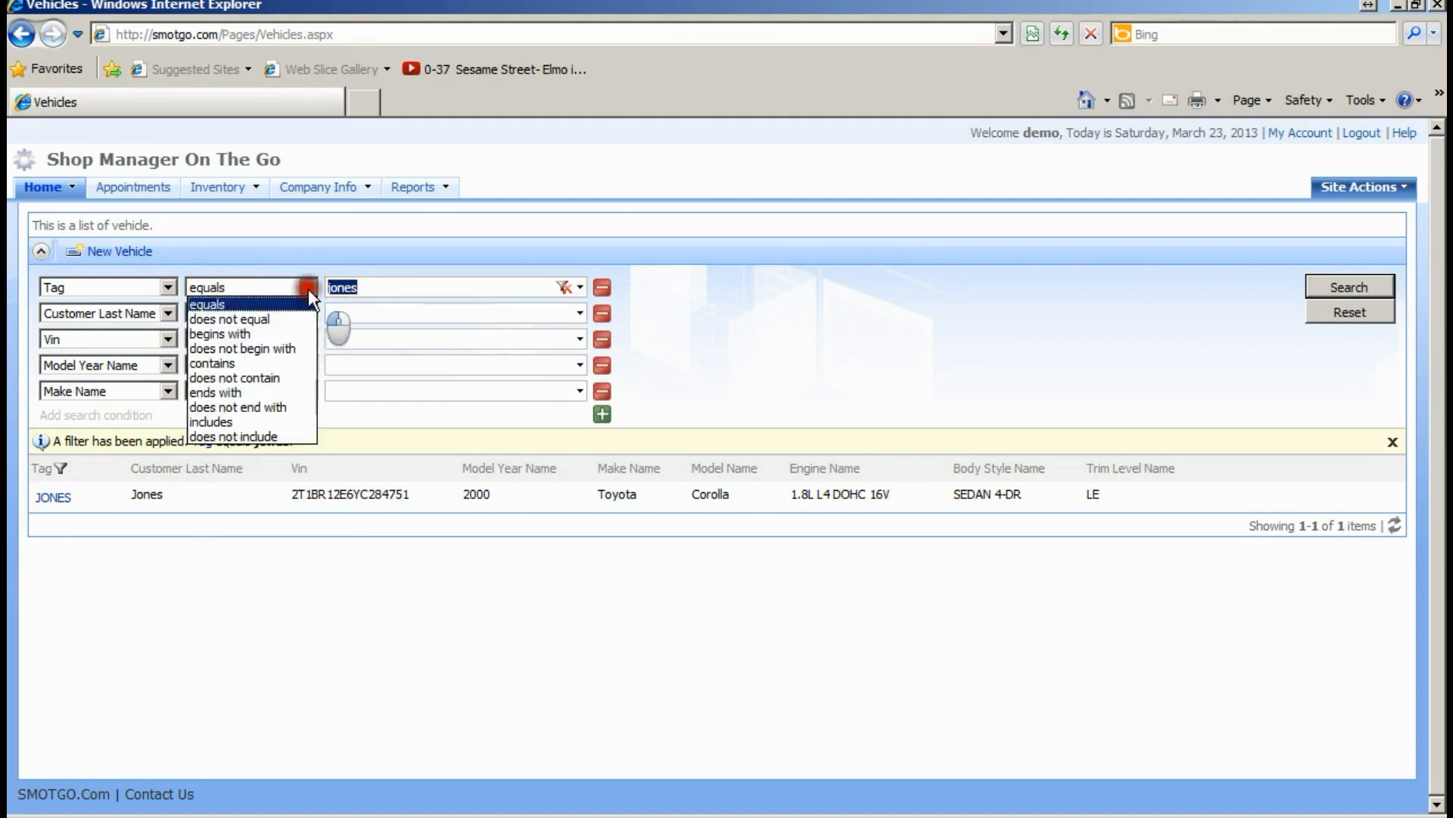
{"action": "left_click", "coordinate": [266, 361]}
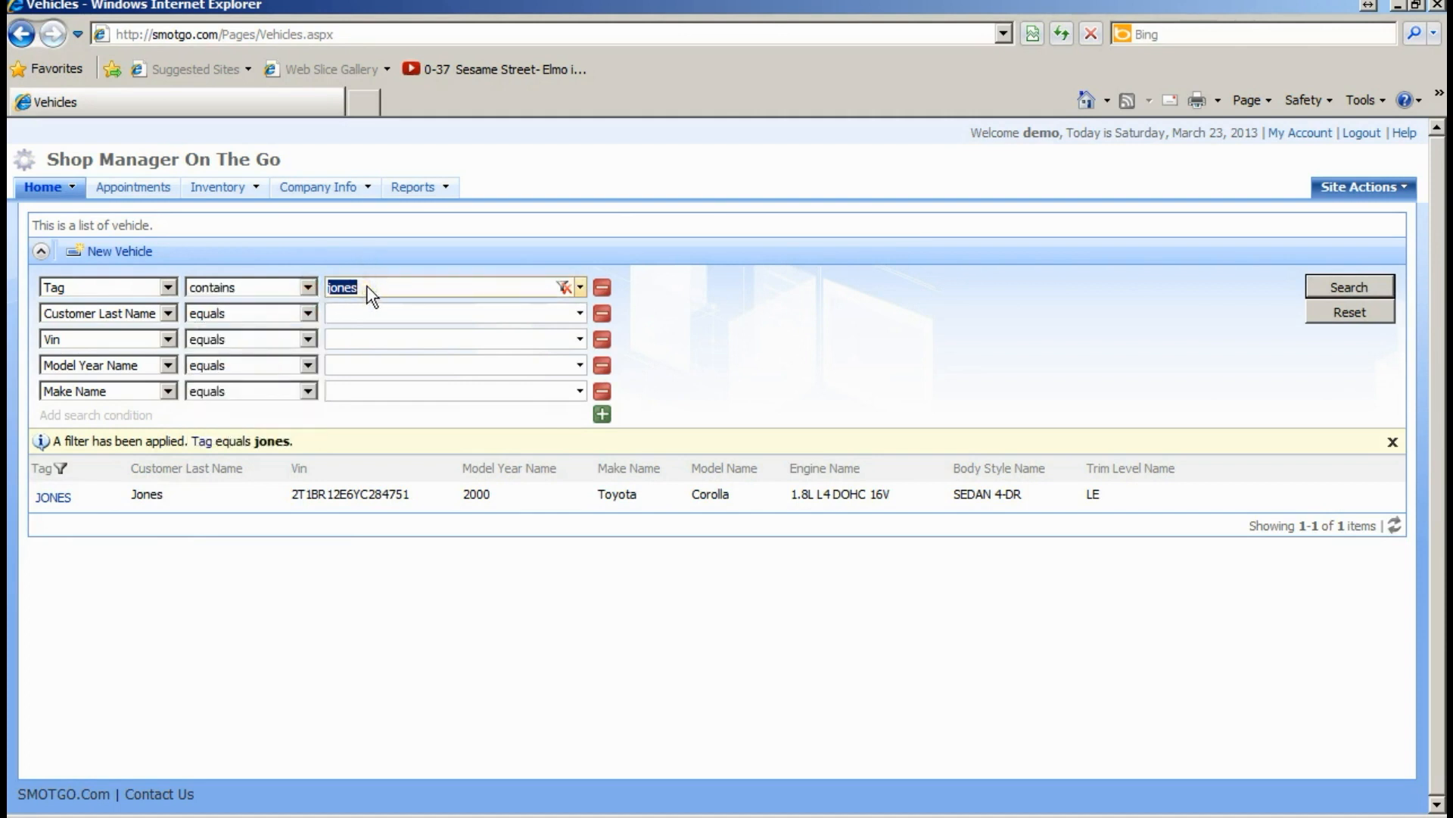
{"action": "type", "text": "o"}
{"action": "left_click", "coordinate": [1327, 288]}
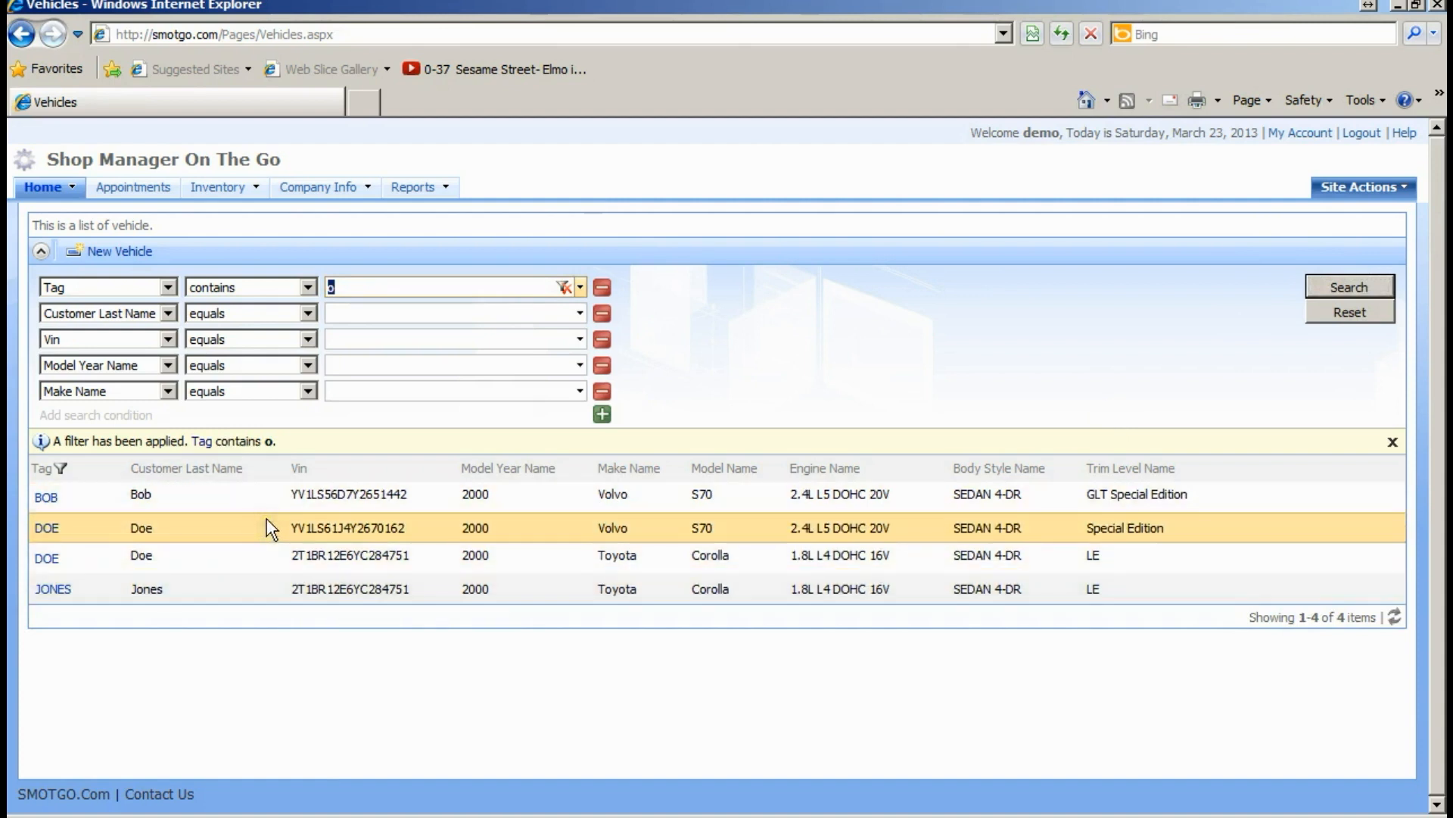
- Clear the Tag filter and quick-search all fields for 56789, returning no records
{"action": "left_click", "coordinate": [41, 253]}
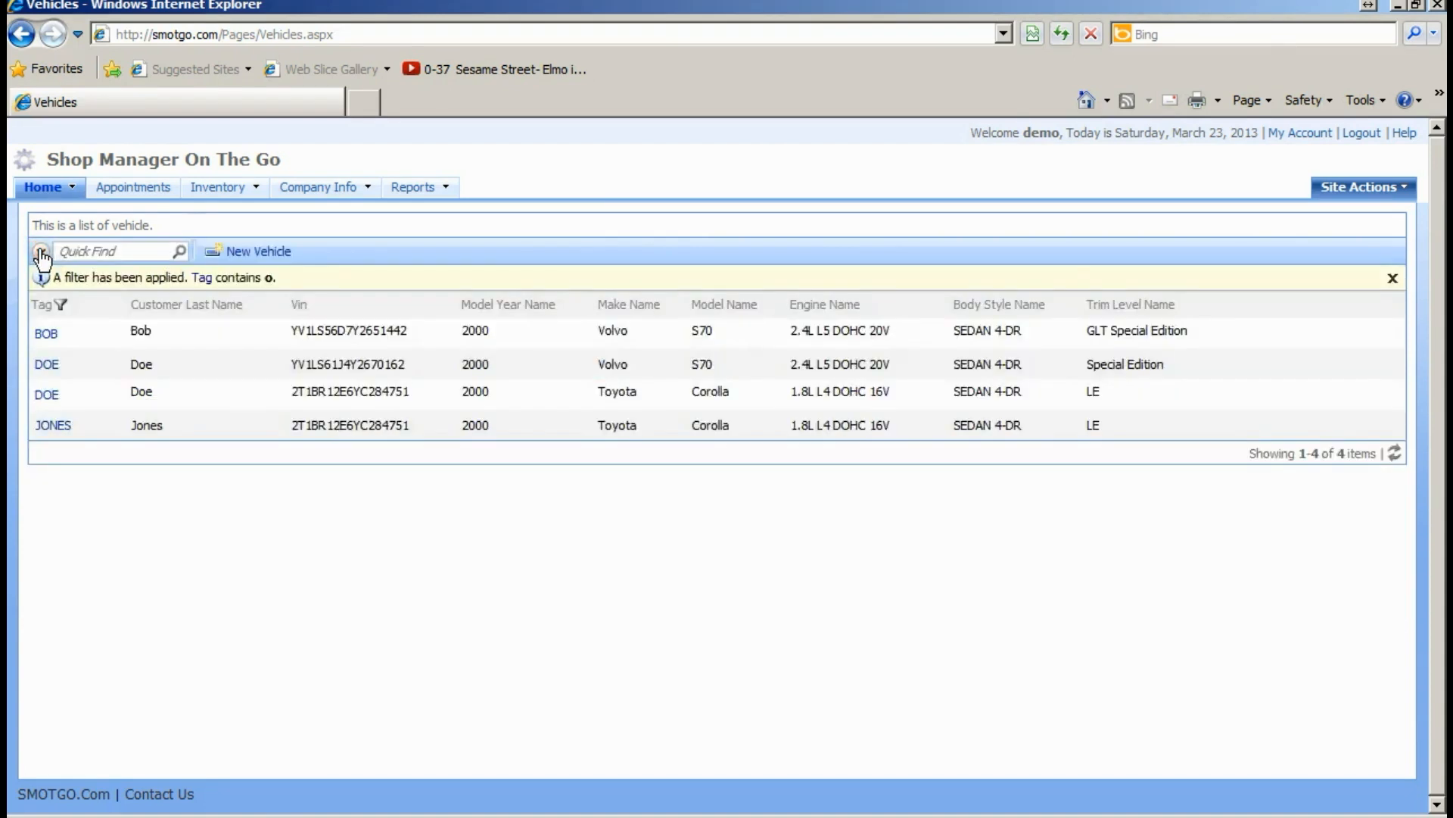
{"action": "left_click", "coordinate": [219, 278]}
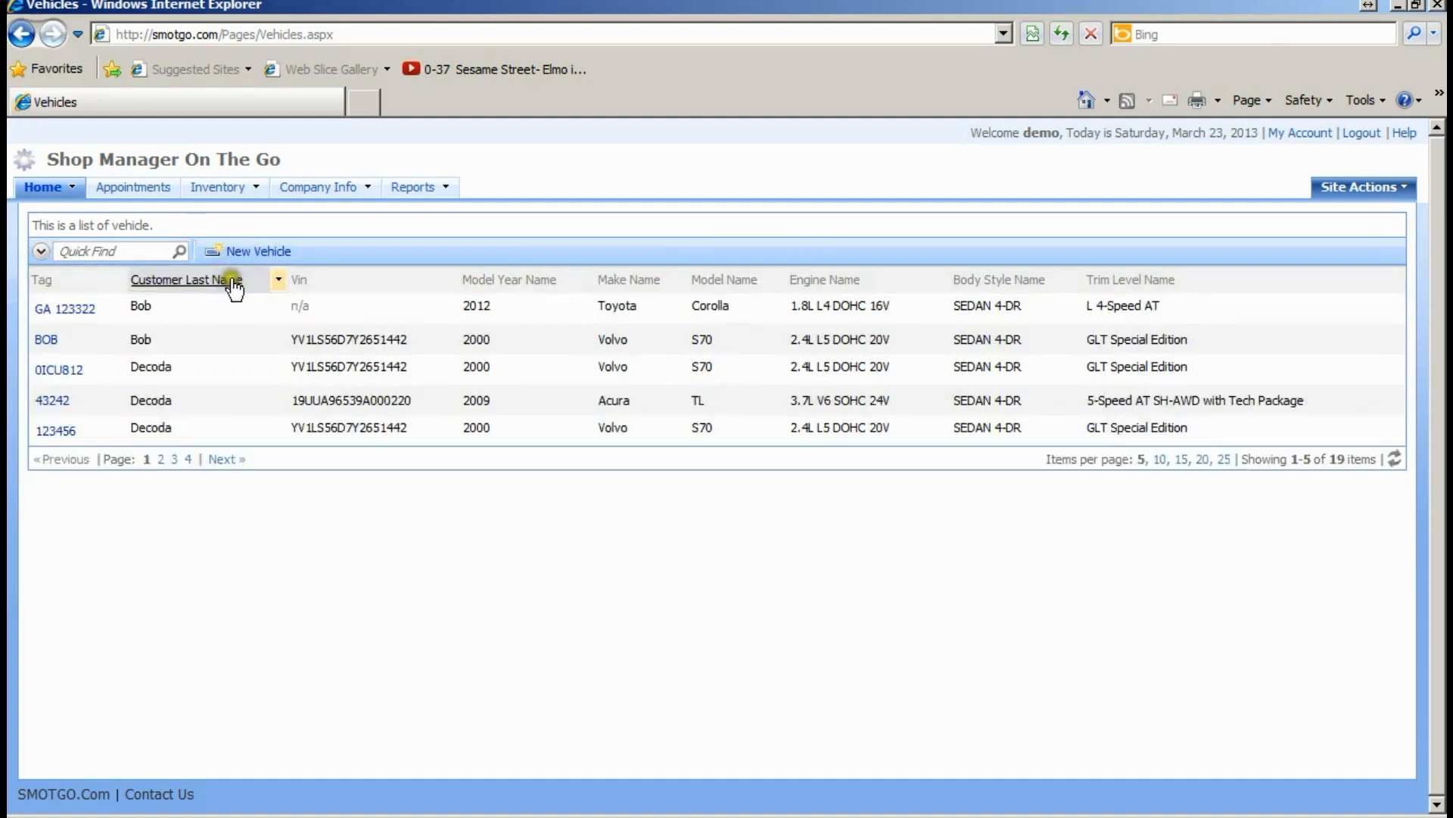
{"action": "left_click", "coordinate": [121, 250]}
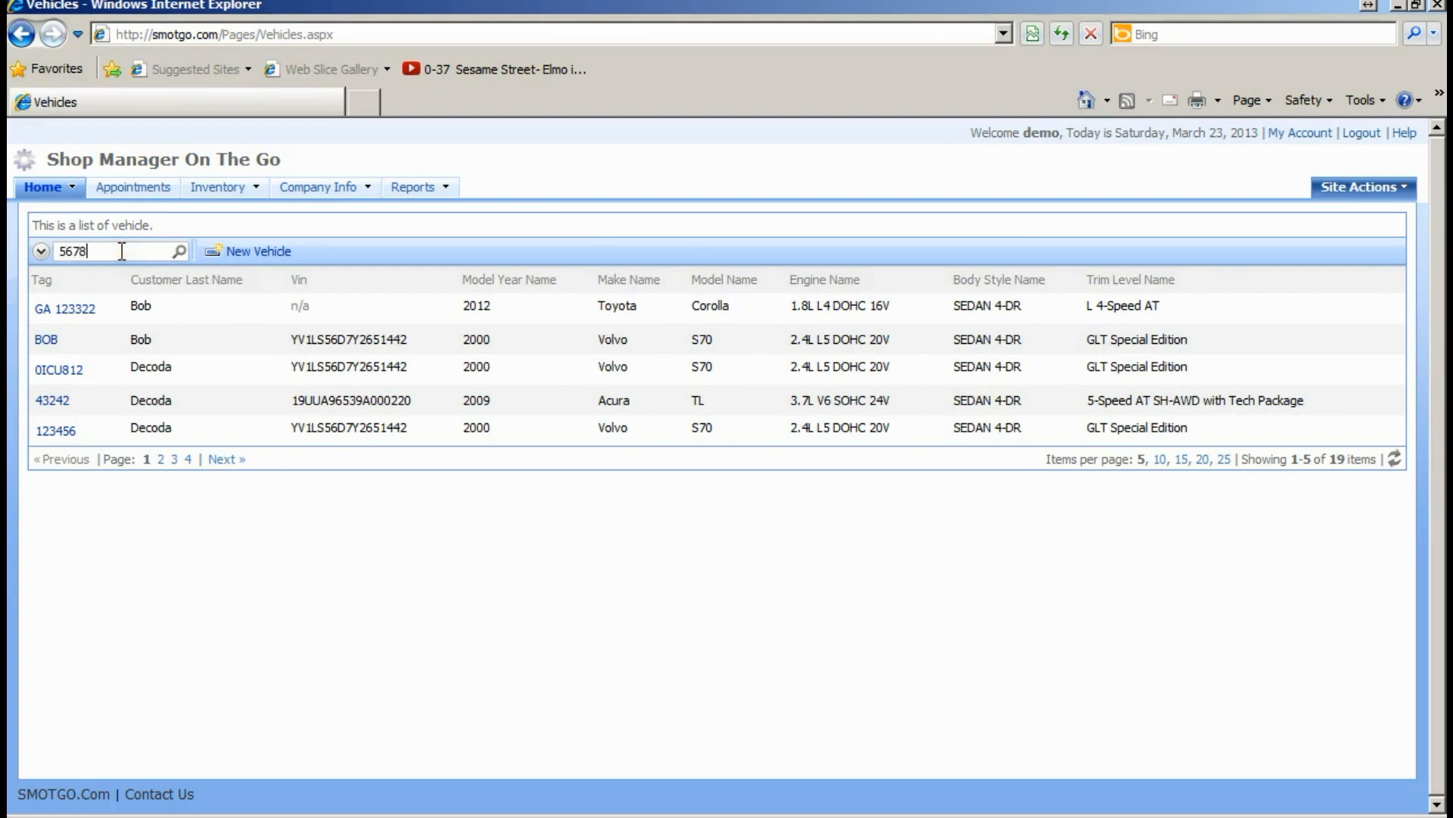
{"action": "key", "text": "Return"}
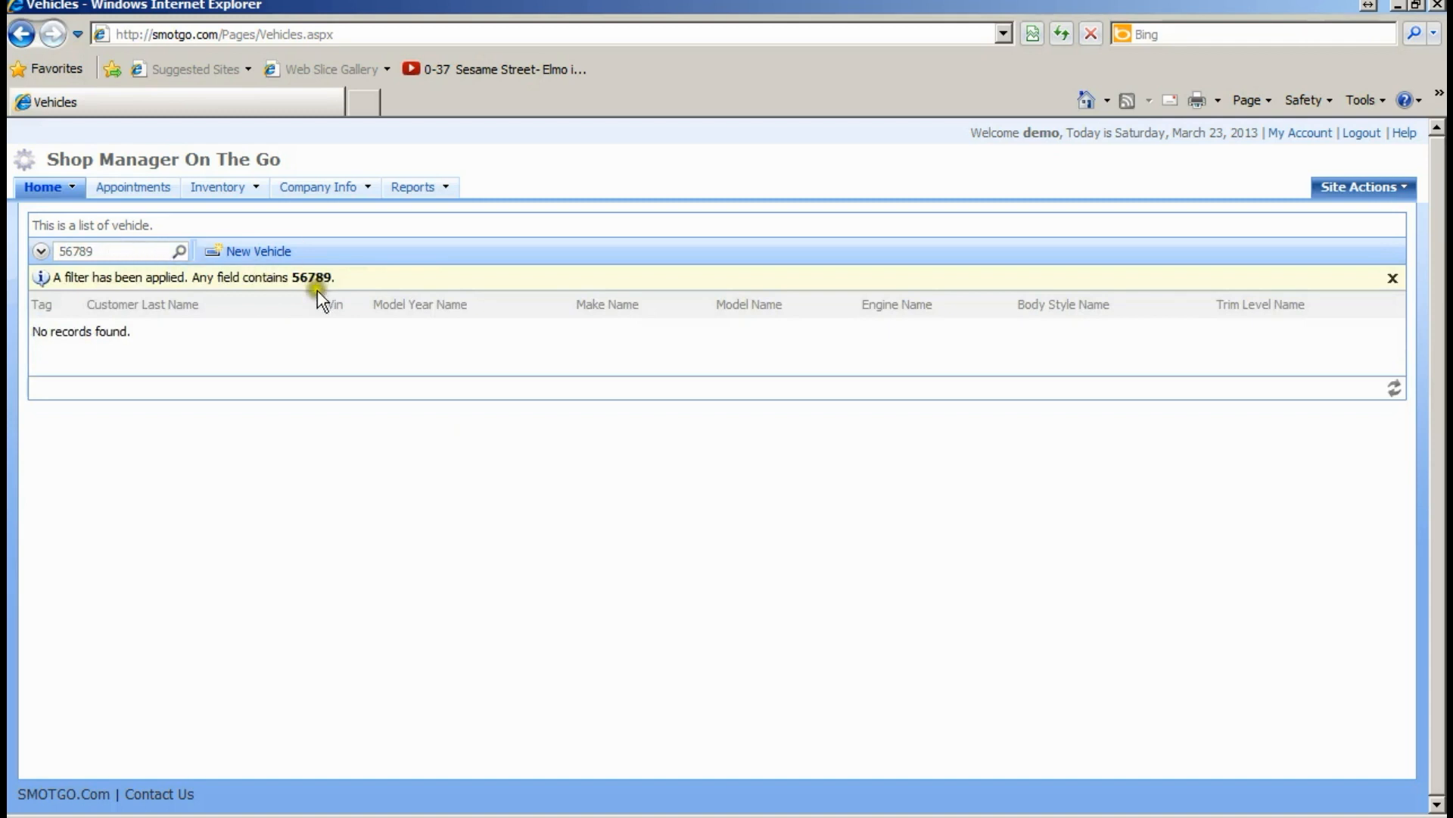
- Start a New Vehicle, discard a trial New Customer form, and reopen the customer lookup list
{"action": "left_click", "coordinate": [259, 260]}
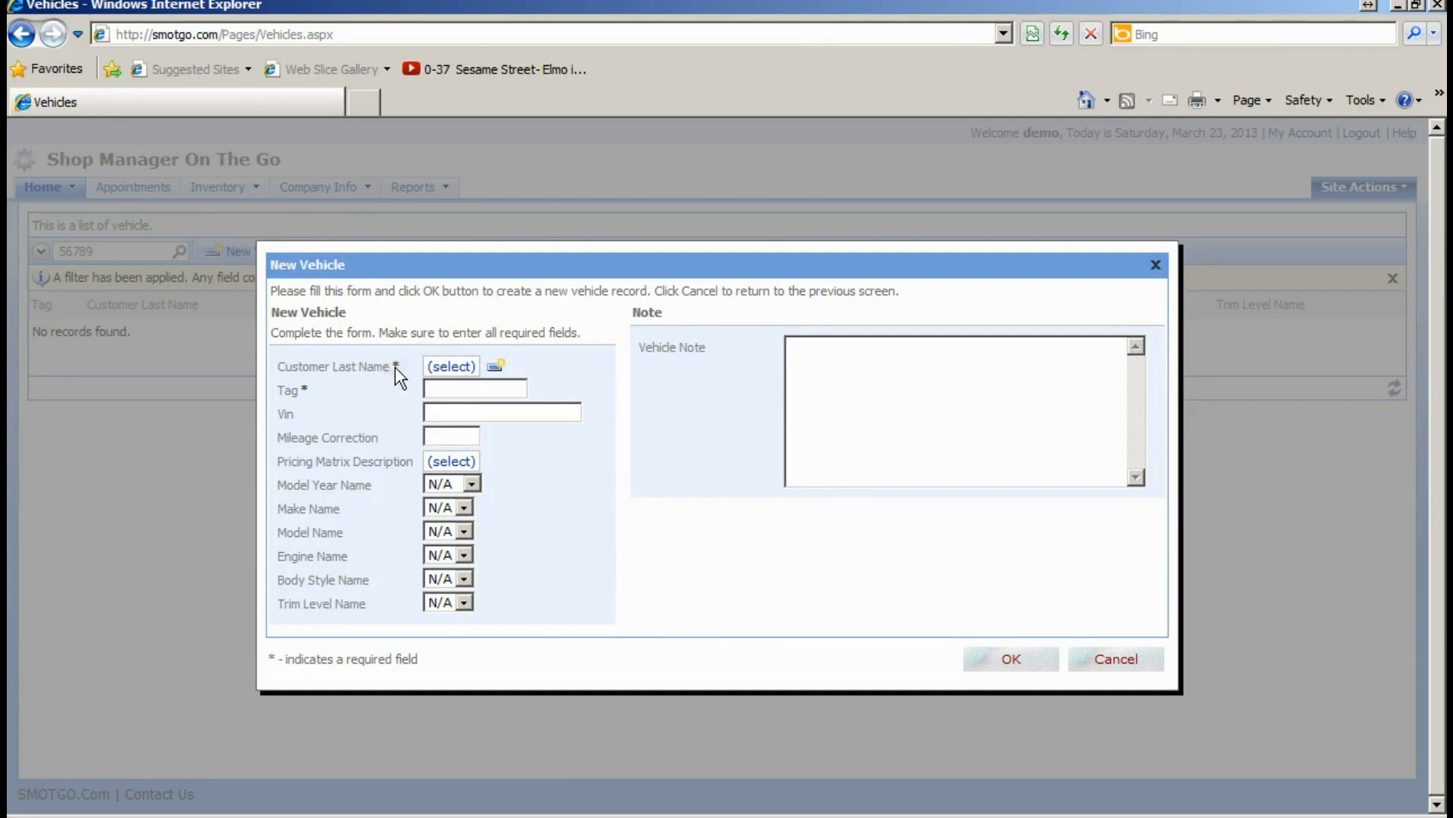
{"action": "left_click", "coordinate": [453, 368]}
{"action": "left_click", "coordinate": [452, 368]}
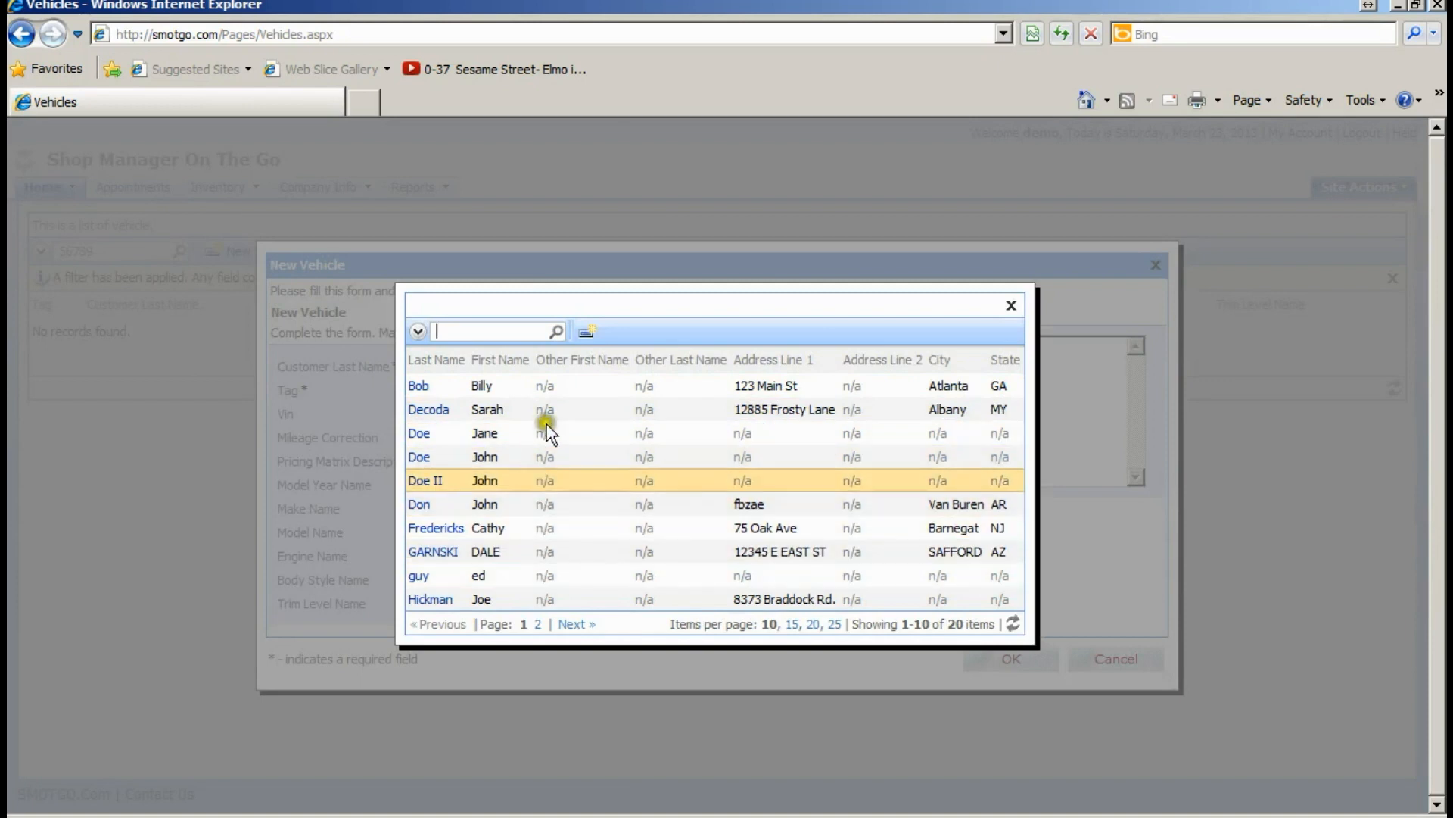
{"action": "left_click", "coordinate": [586, 333]}
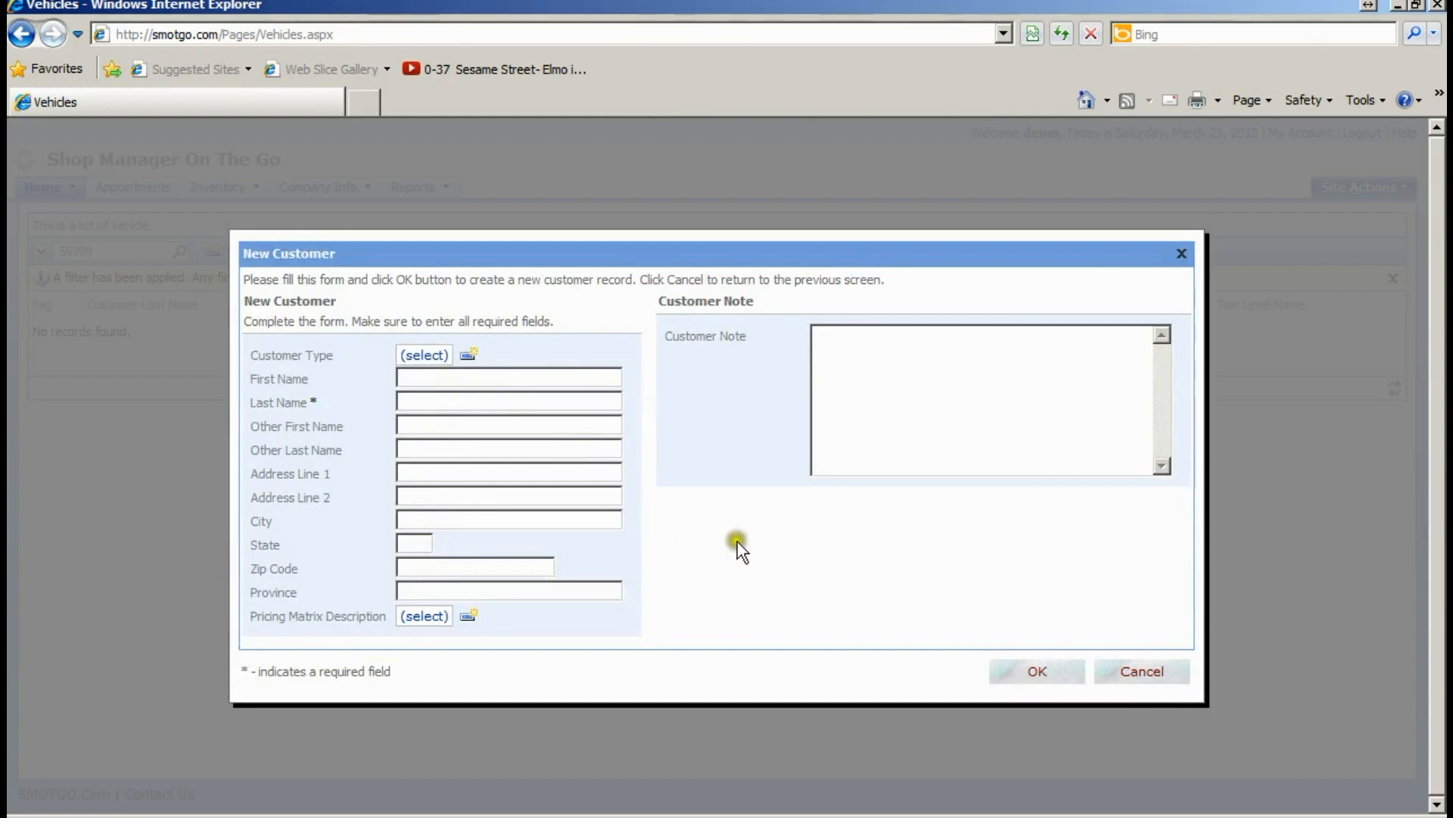
{"action": "left_click", "coordinate": [1128, 672]}
{"action": "left_click", "coordinate": [451, 368]}
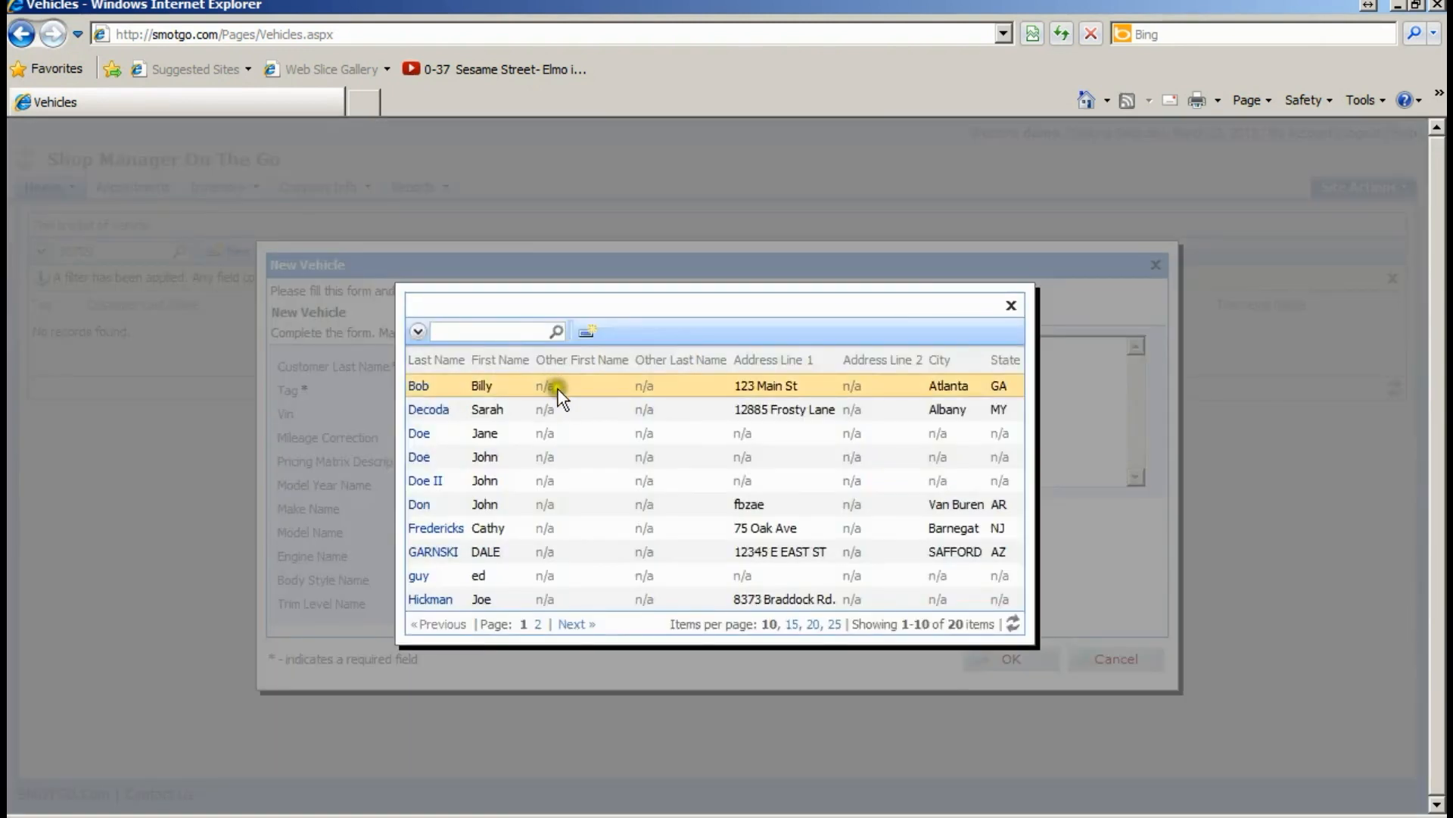
- Assign the chosen customer, enter tag 56789, and paste the VIN identifying a 2008 Honda Odyssey
{"action": "left_click", "coordinate": [591, 512]}
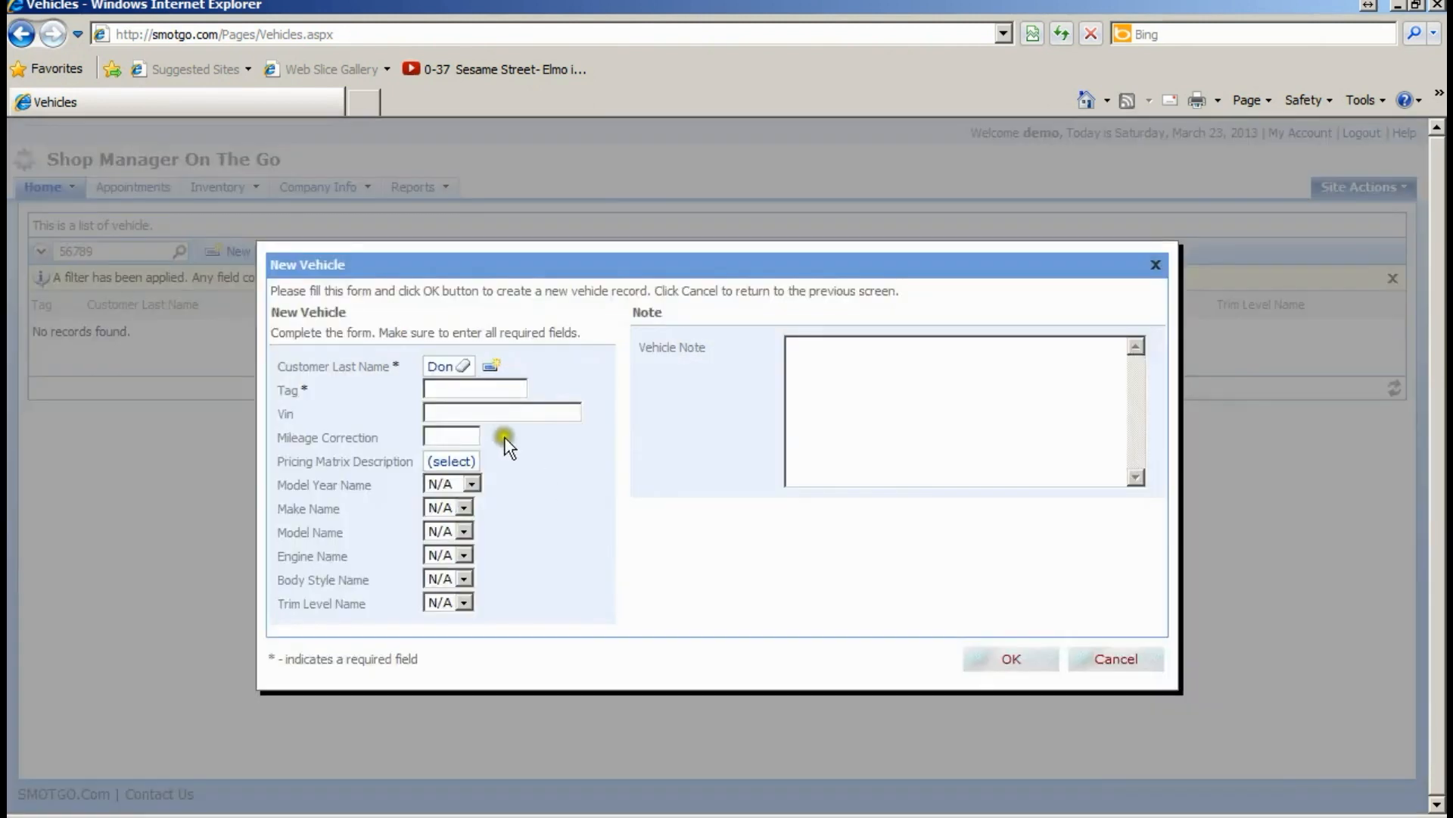
{"action": "left_click", "coordinate": [443, 390]}
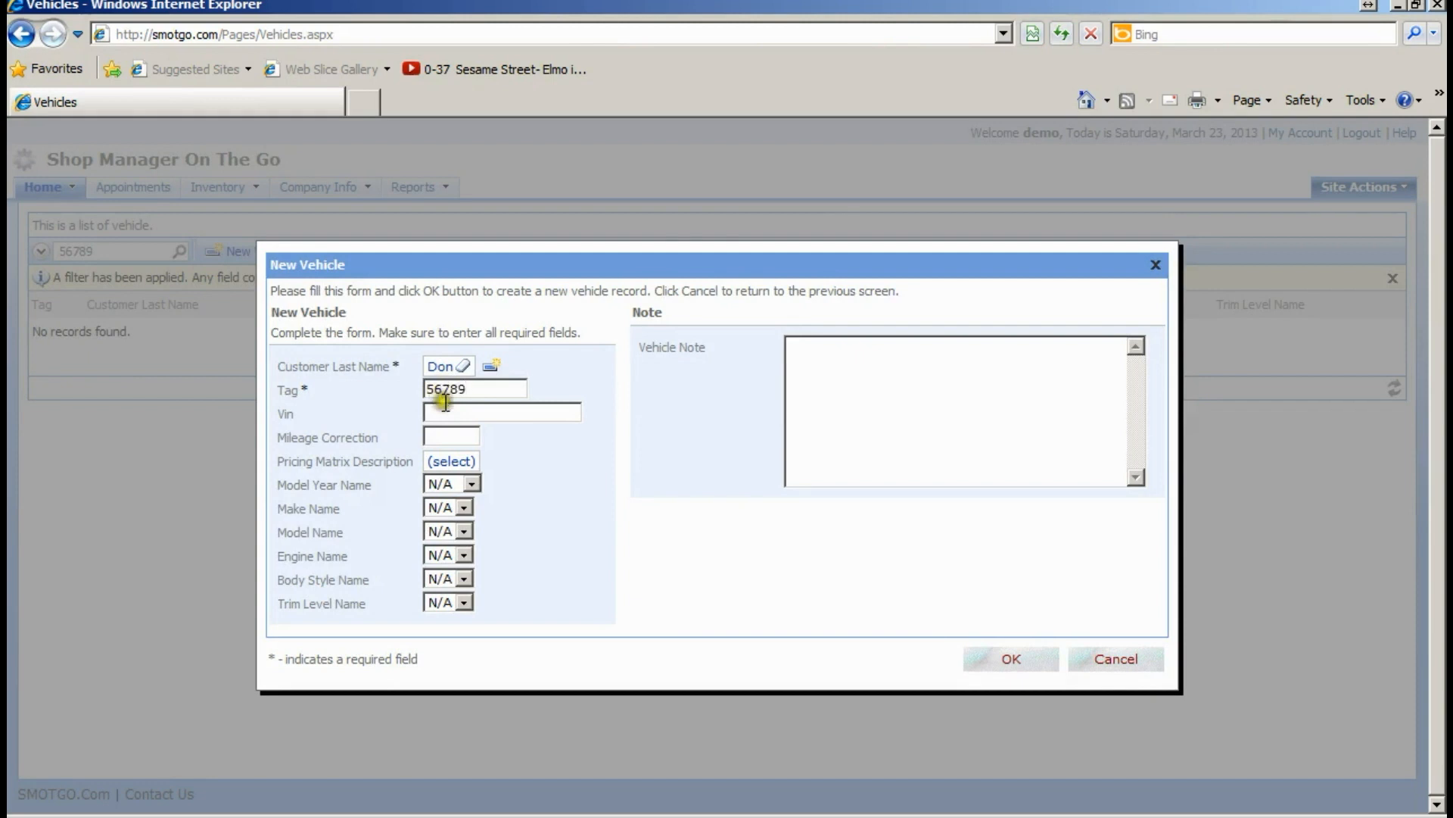
{"action": "left_click", "coordinate": [449, 411]}
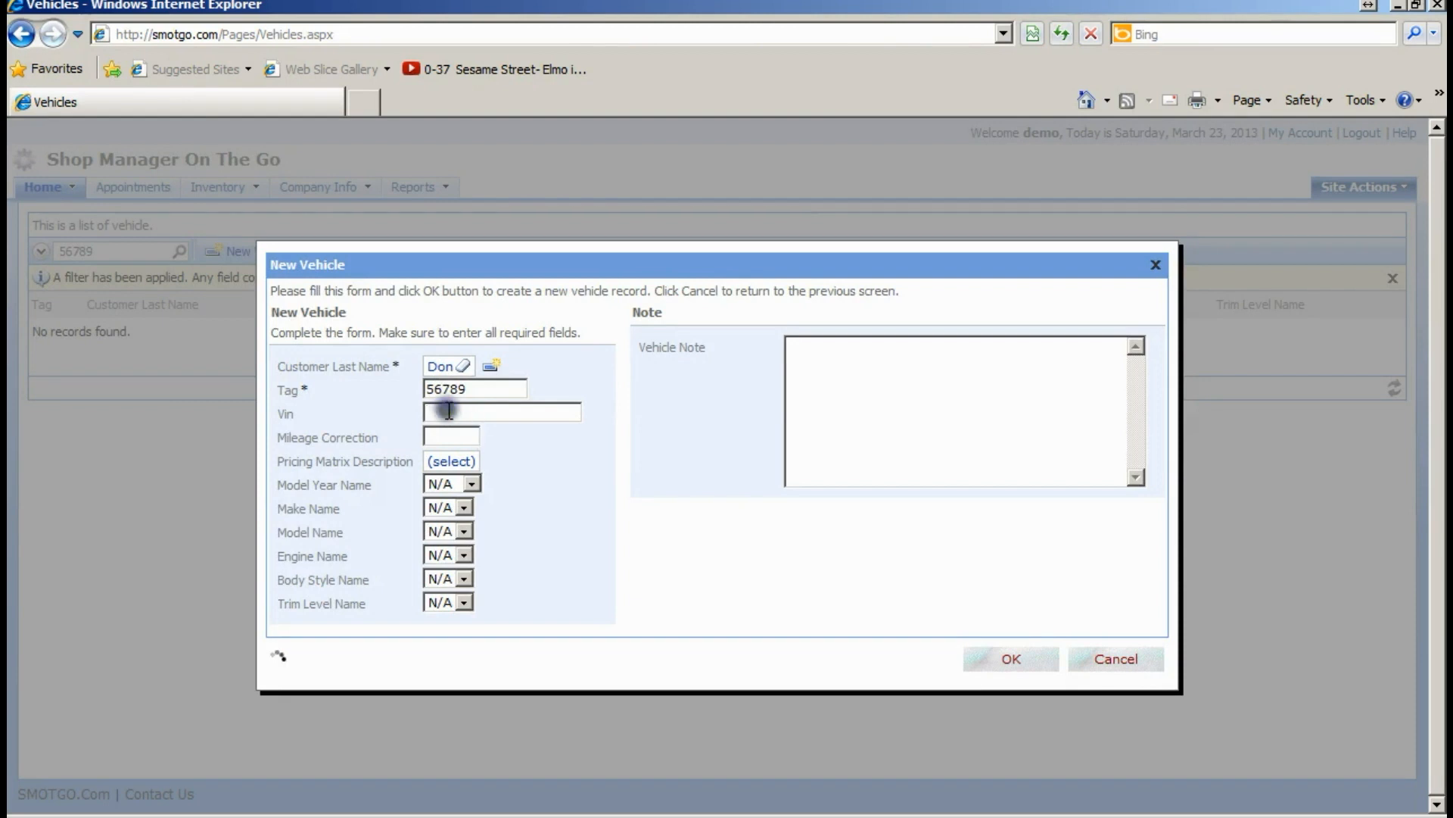
{"action": "right_click", "coordinate": [450, 412]}
{"action": "left_click", "coordinate": [480, 490]}
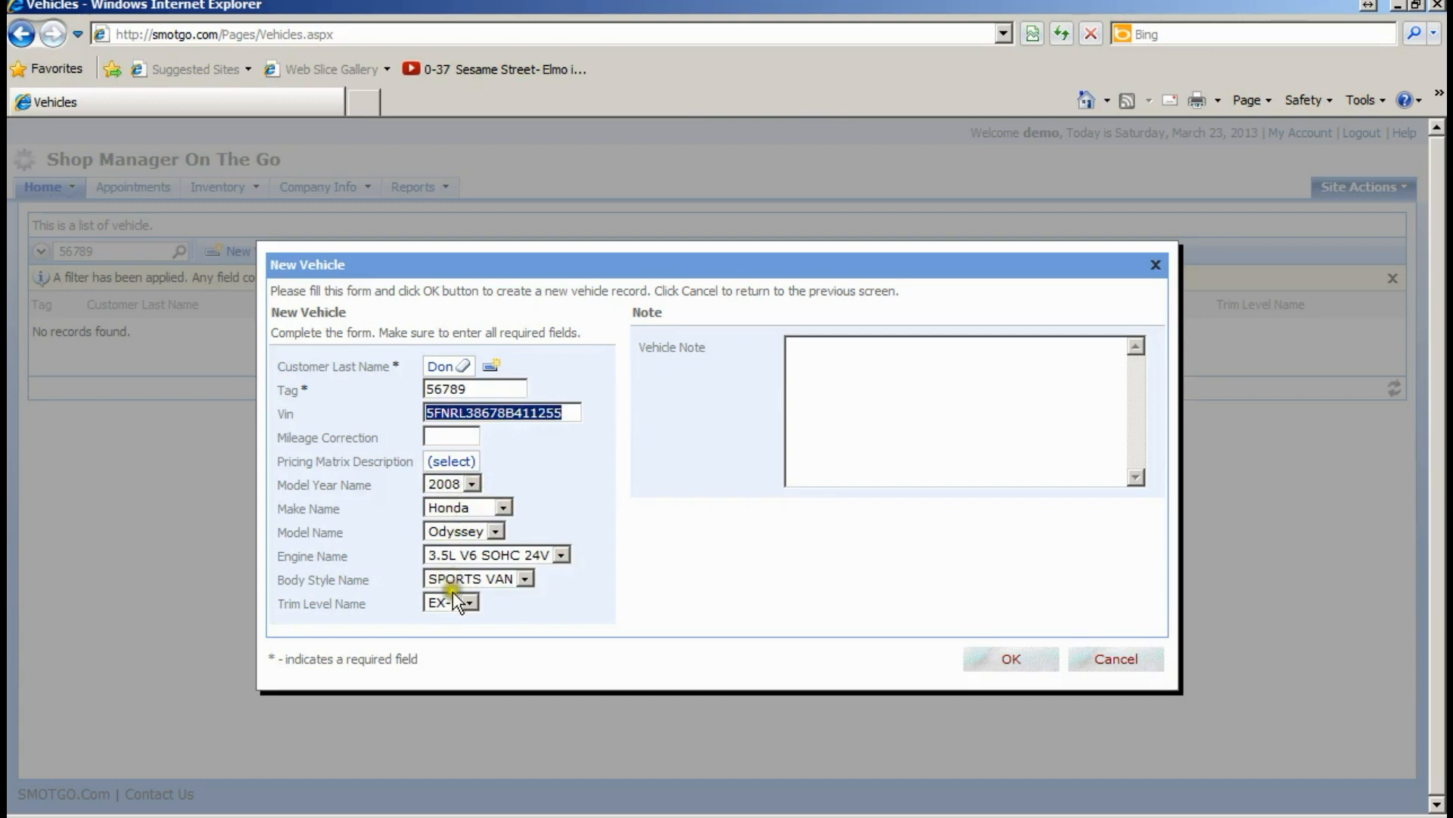
- Enter a mileage correction of 50000 and write a vehicle note
{"action": "left_click", "coordinate": [451, 439]}
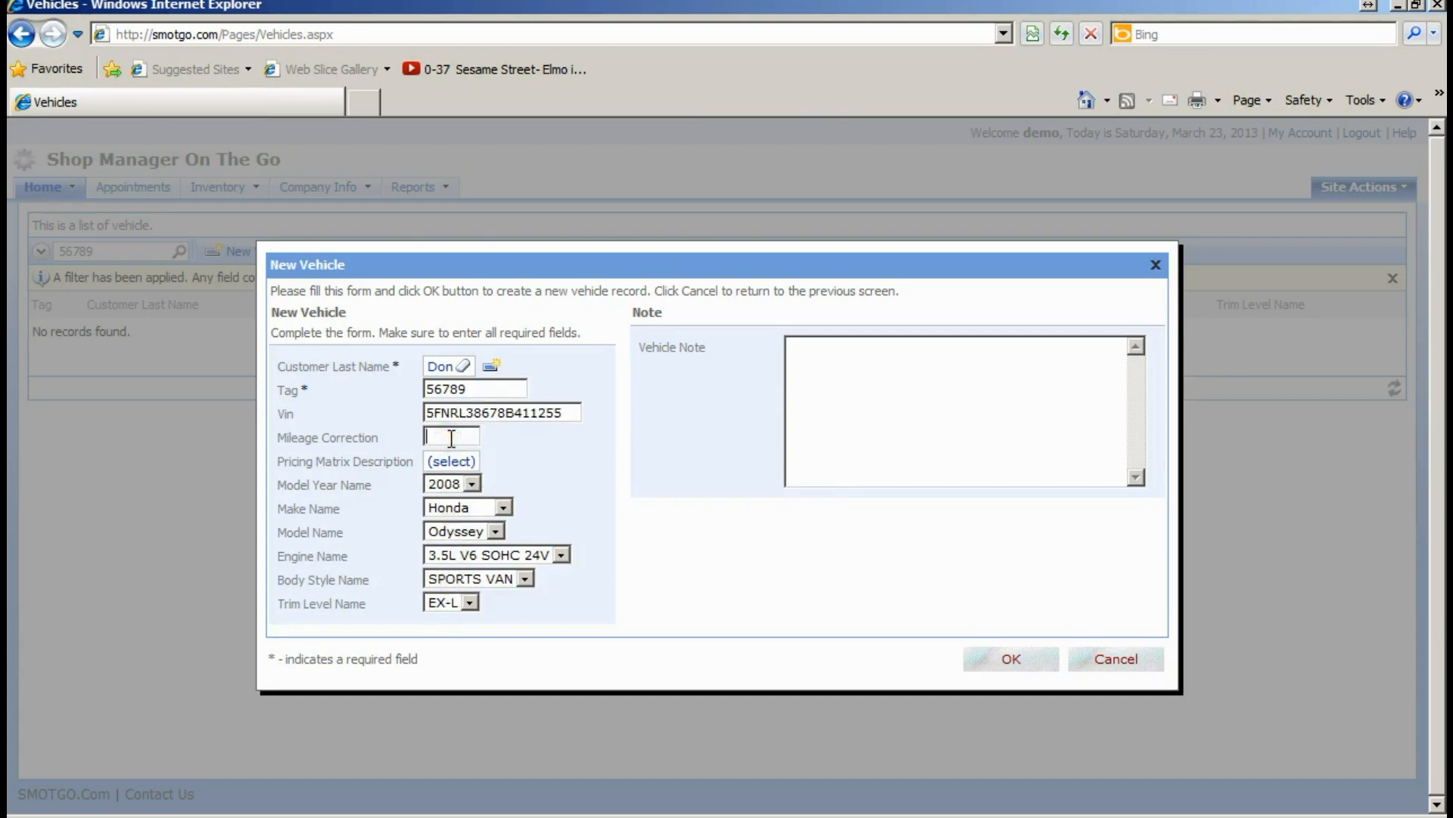
{"action": "type", "text": "50000"}
{"action": "left_click_drag", "start_coordinate": [467, 437], "coordinate": [426, 436]}
{"action": "left_click", "coordinate": [450, 463]}
{"action": "left_click", "coordinate": [829, 366]}
{"action": "type", "text": "reat car."}
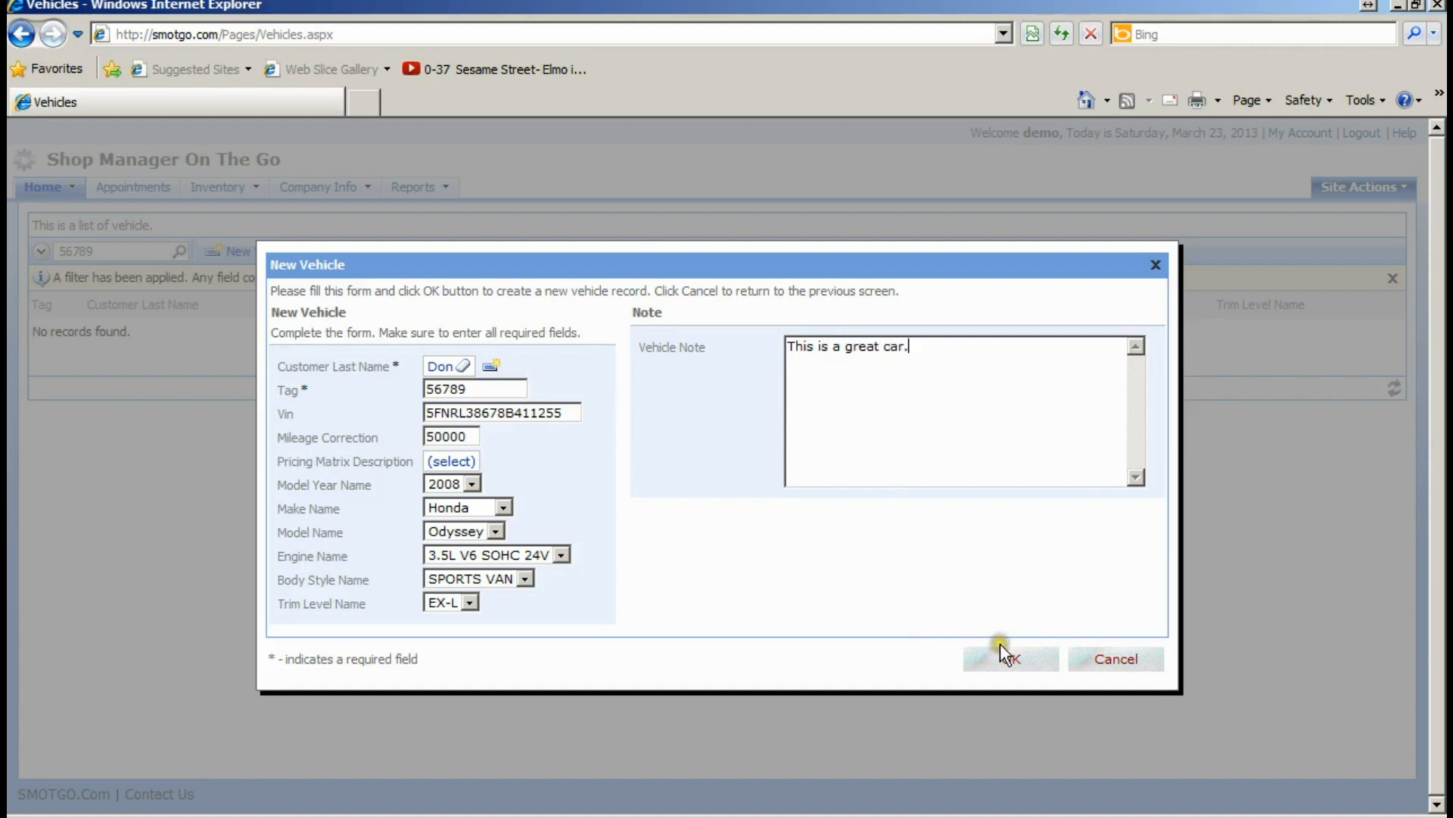
- Save the 2008 Honda Odyssey and open its record, showing no attributes yet
{"action": "left_click", "coordinate": [1010, 660]}
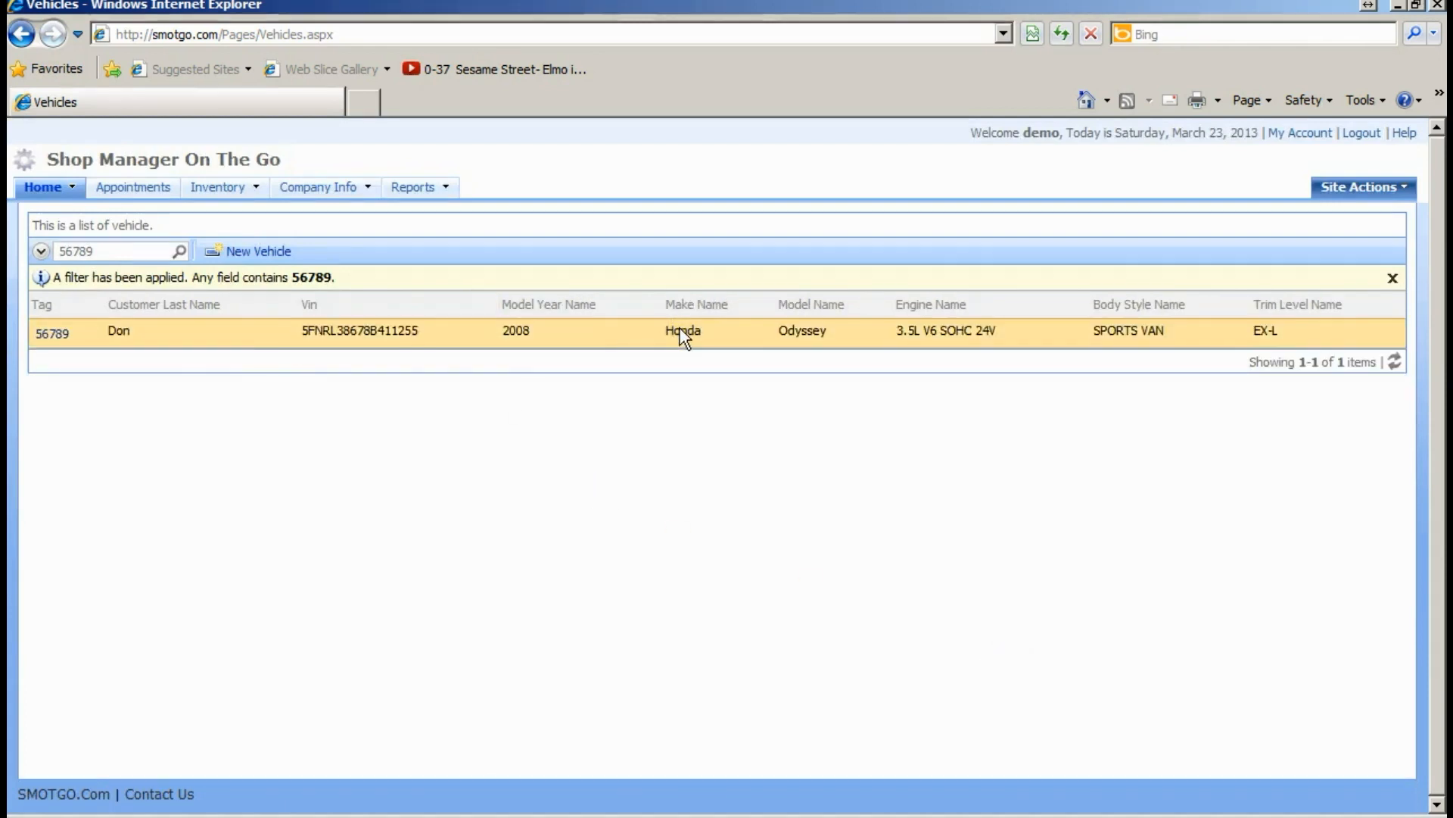
{"action": "left_click", "coordinate": [575, 335]}
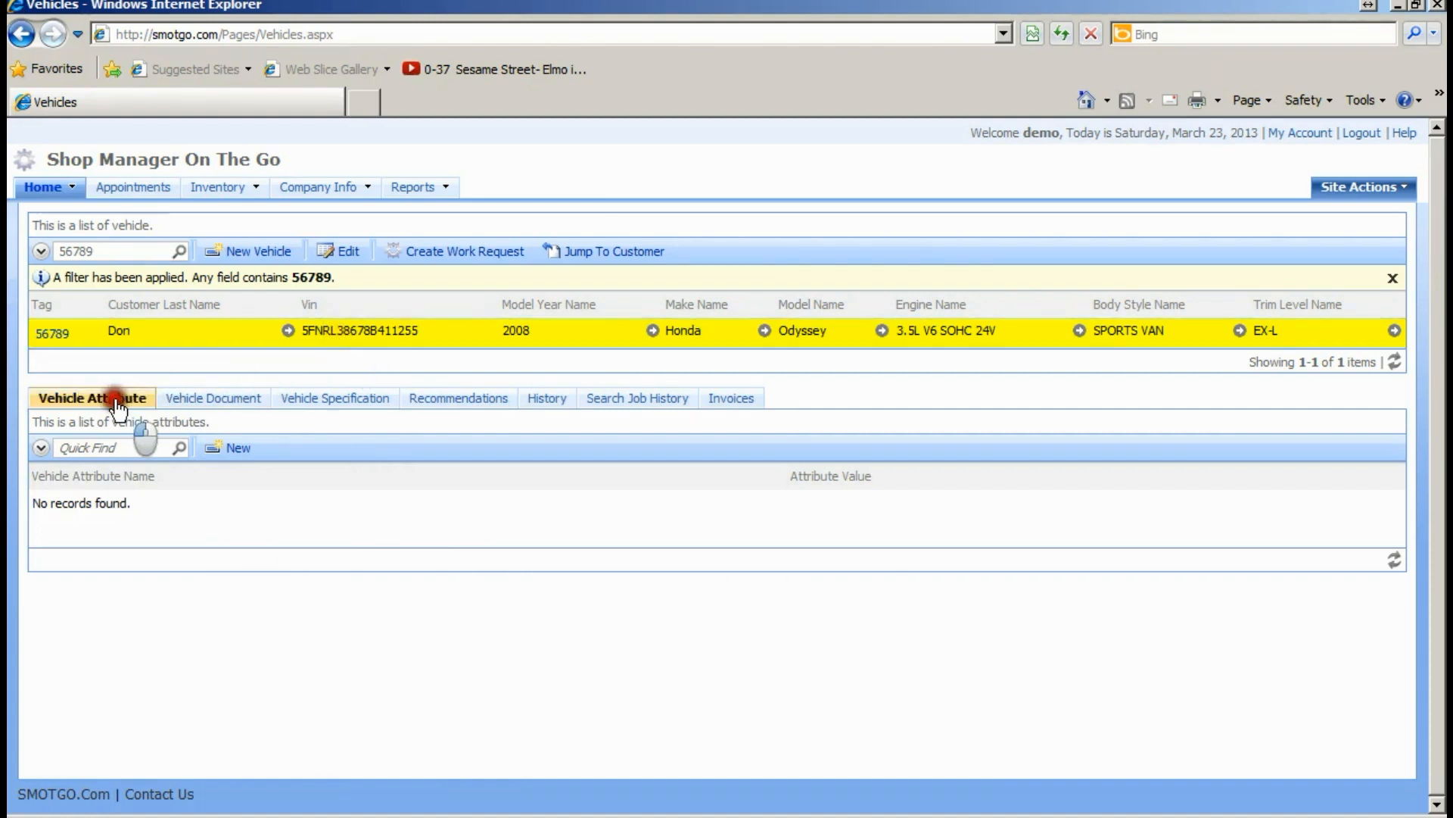
- Start a new vehicle attribute and create the attribute name Suspension Code
{"action": "left_click", "coordinate": [228, 457]}
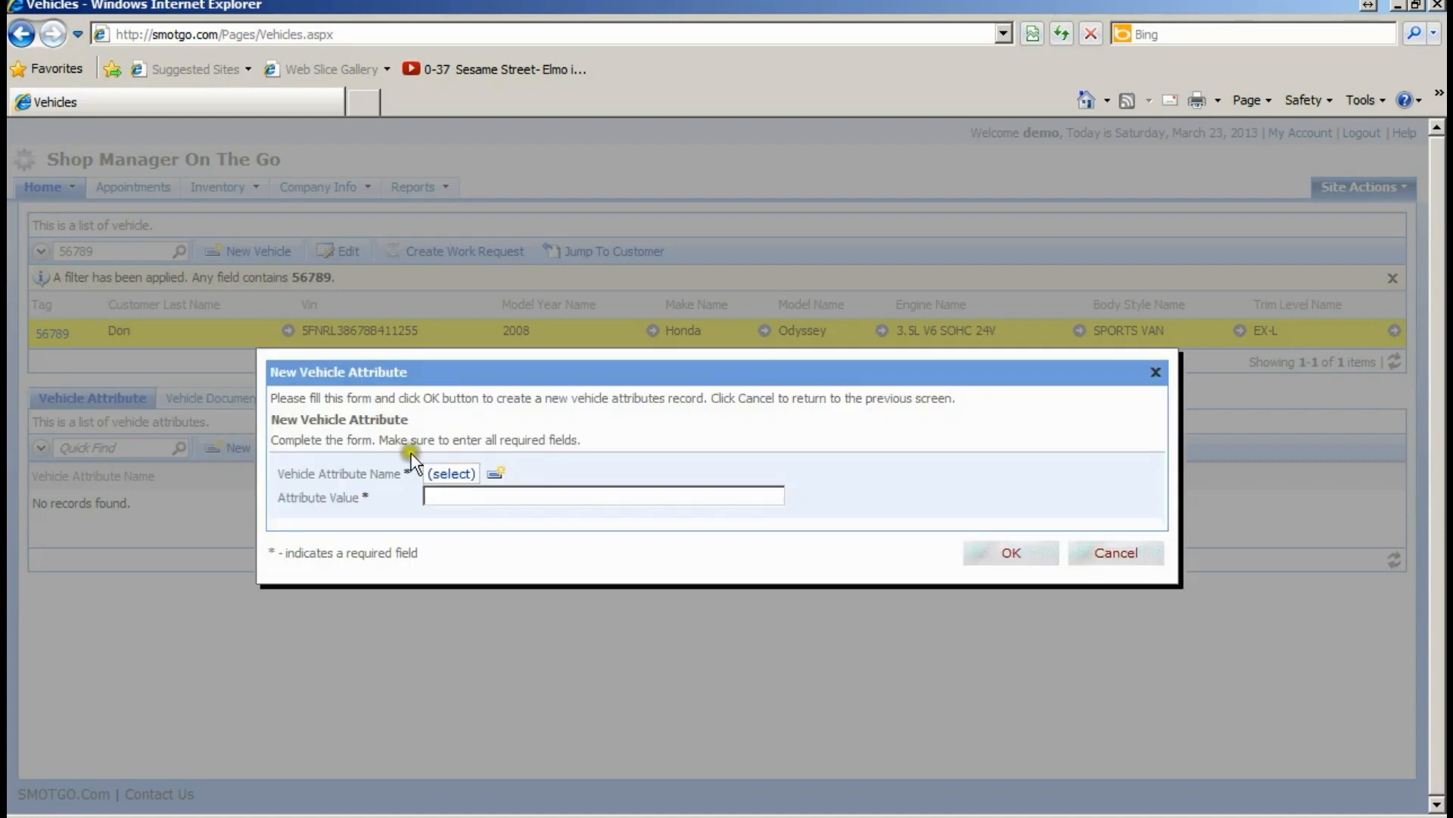
{"action": "left_click", "coordinate": [452, 477]}
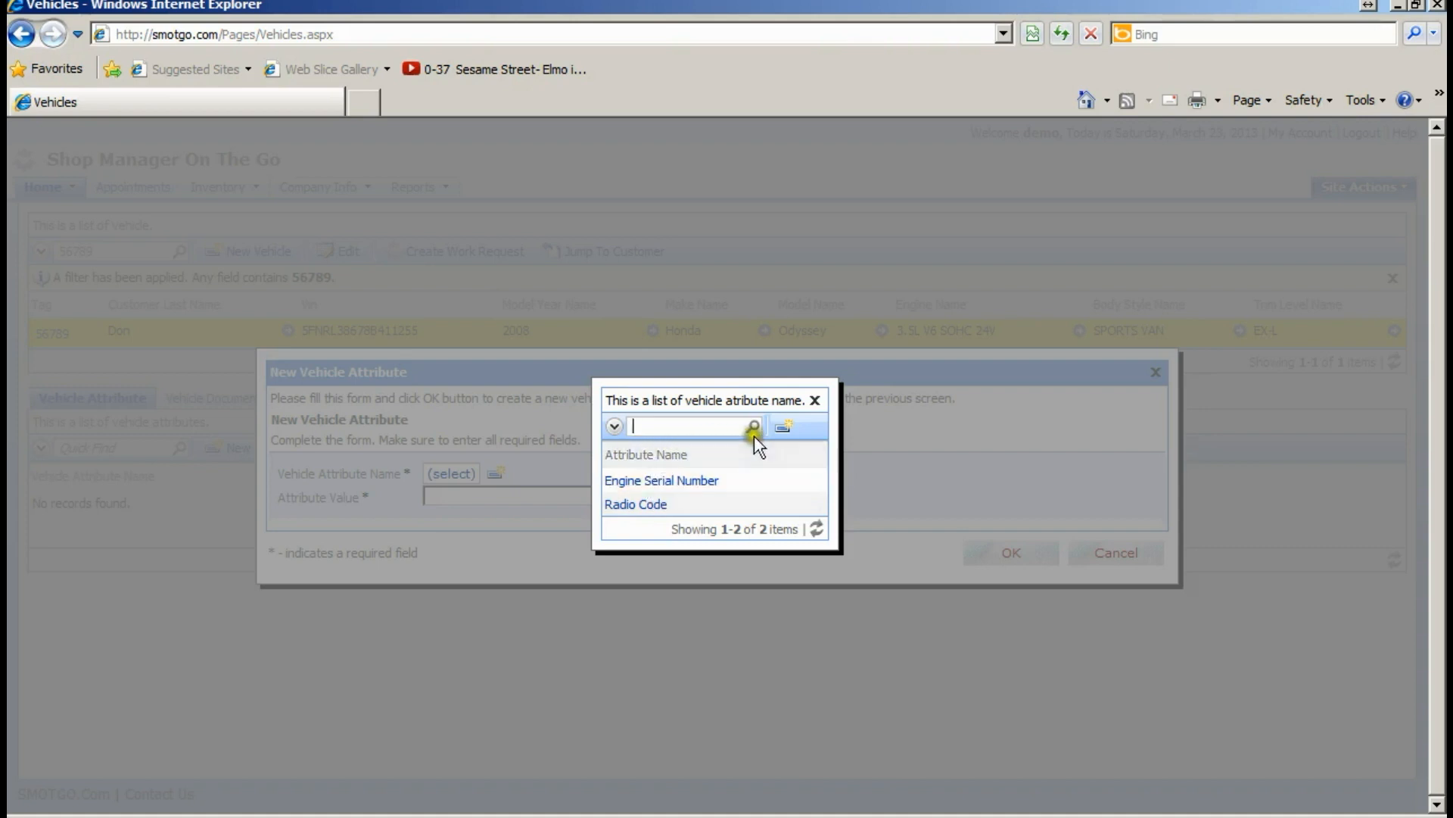
{"action": "left_click", "coordinate": [783, 428]}
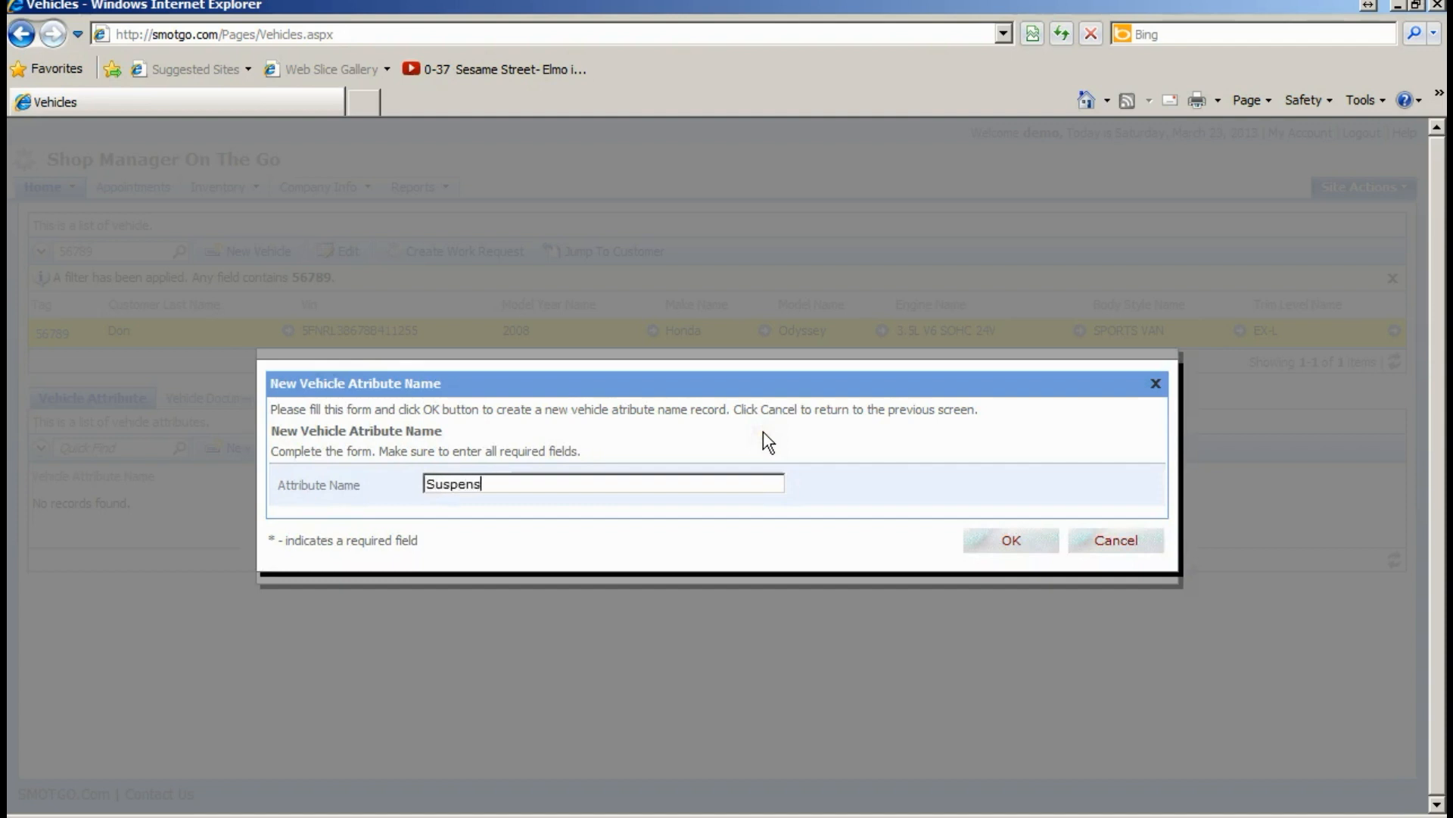
{"action": "type", "text": "Code"}
{"action": "left_click", "coordinate": [1012, 540]}
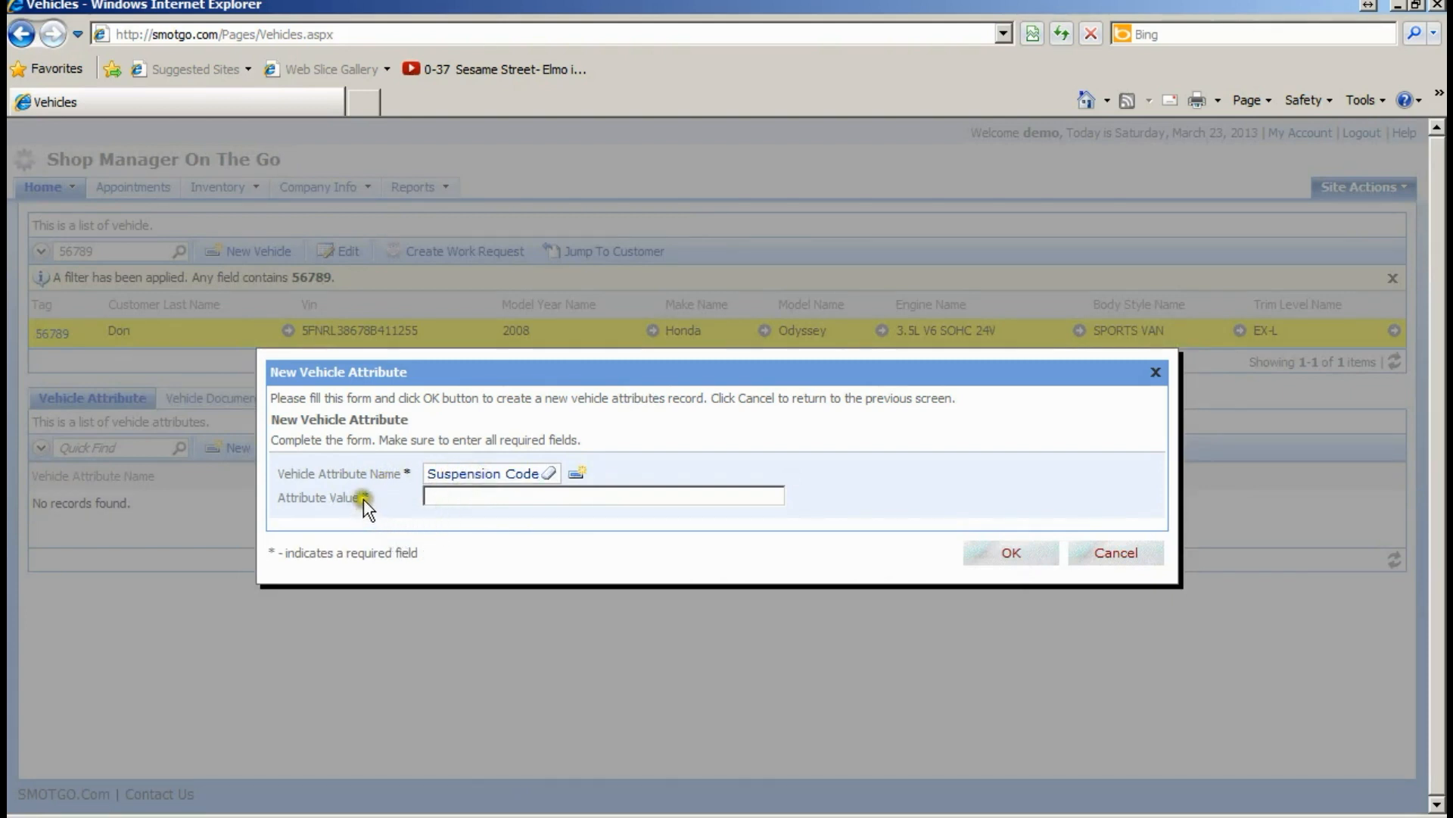
- Give the Suspension Code attribute the value XHD5567H and save it
{"action": "left_click", "coordinate": [450, 498]}
{"action": "type", "text": "XH"}
{"action": "type", "text": "D%%^&"}
{"action": "key", "text": "BackSpace"}
{"action": "key", "text": "BackSpace"}
{"action": "key", "text": "BackSpace"}
{"action": "type", "text": "5567H"}
{"action": "left_click", "coordinate": [1004, 555]}
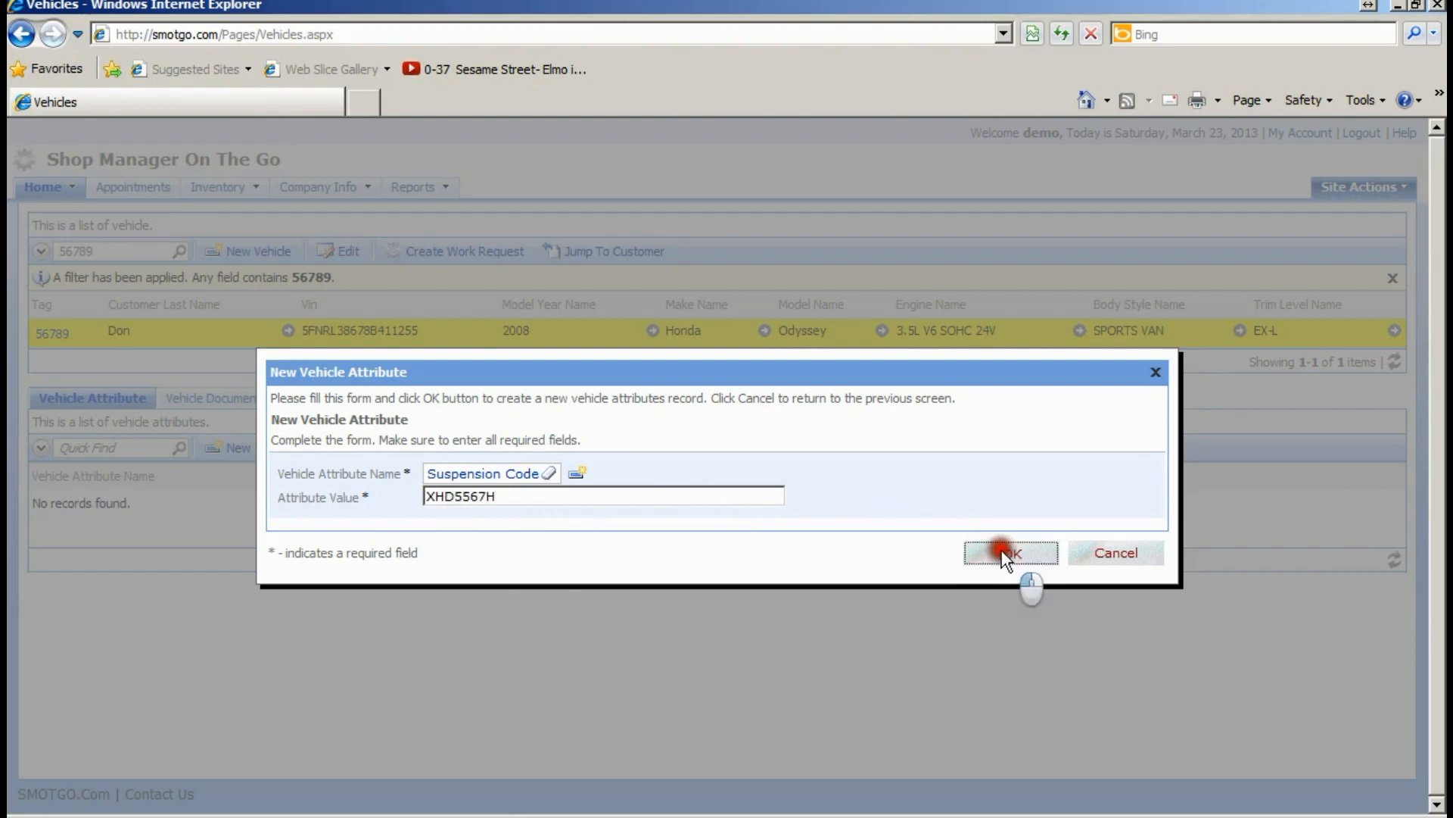
{"action": "left_click", "coordinate": [681, 501]}
- Add a Radio Code attribute with value 66754
{"action": "left_click", "coordinate": [882, 499]}
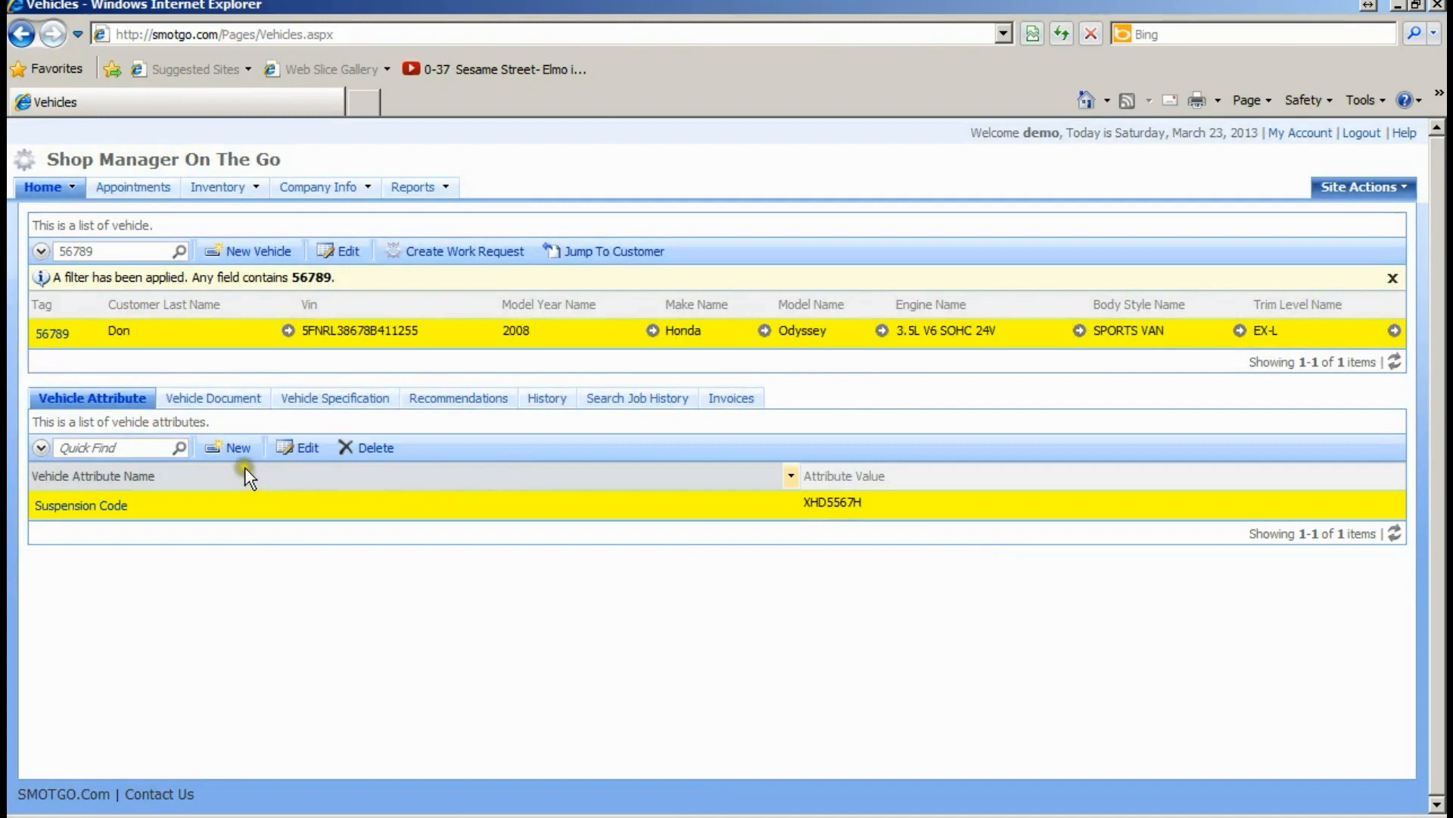
{"action": "left_click", "coordinate": [237, 448]}
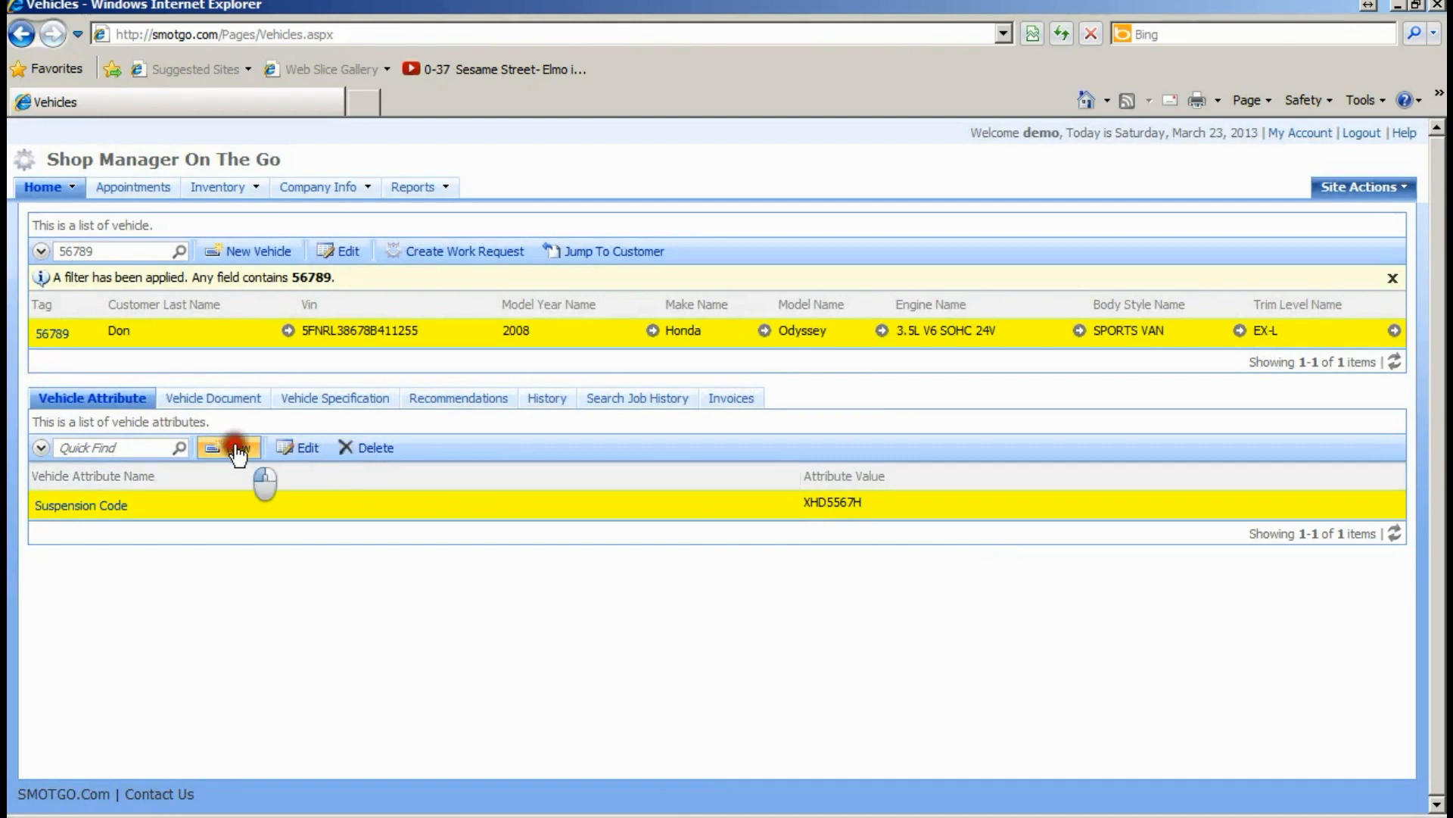
{"action": "left_click", "coordinate": [457, 473]}
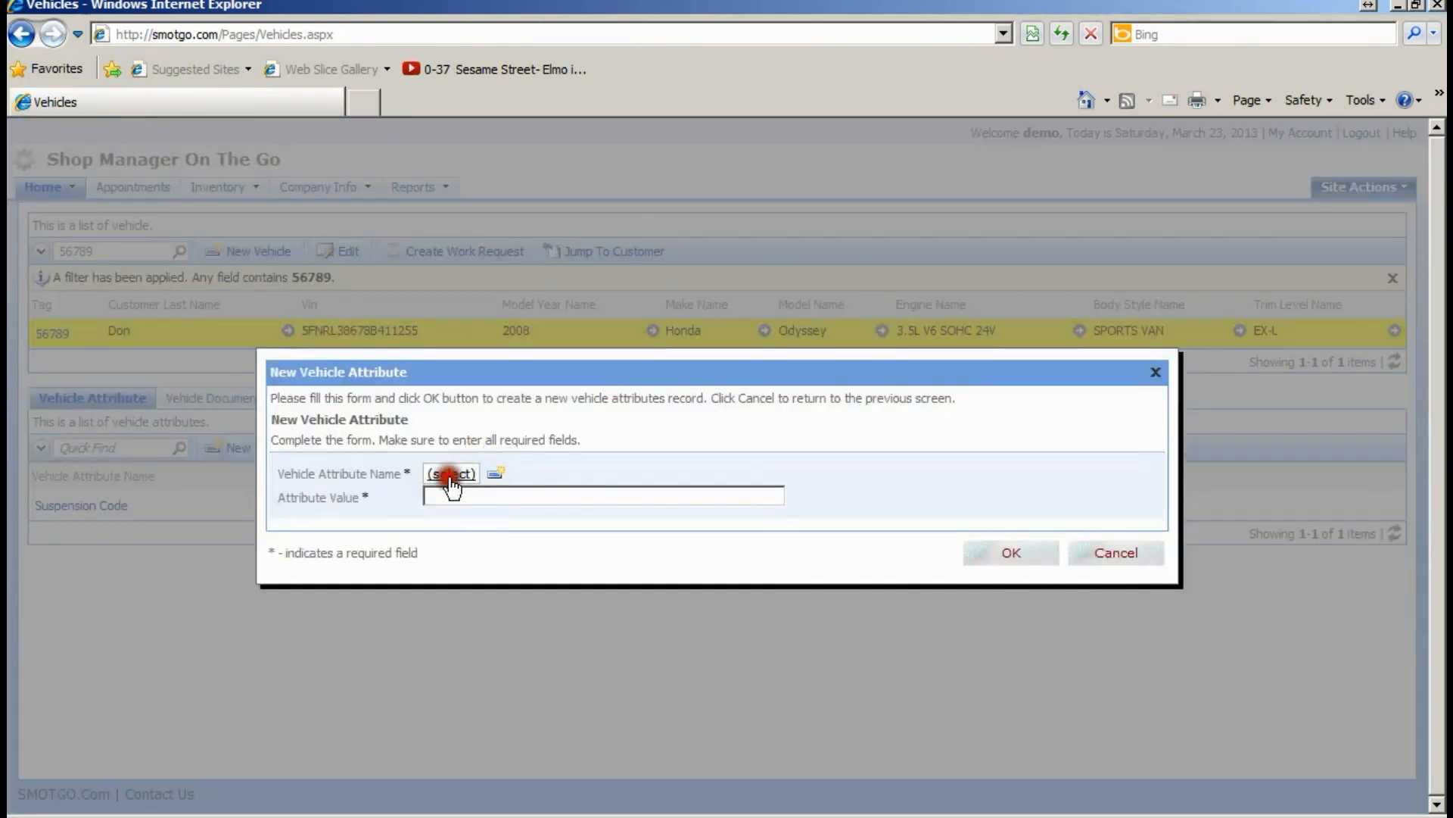
{"action": "left_click", "coordinate": [634, 494]}
{"action": "left_click", "coordinate": [634, 494]}
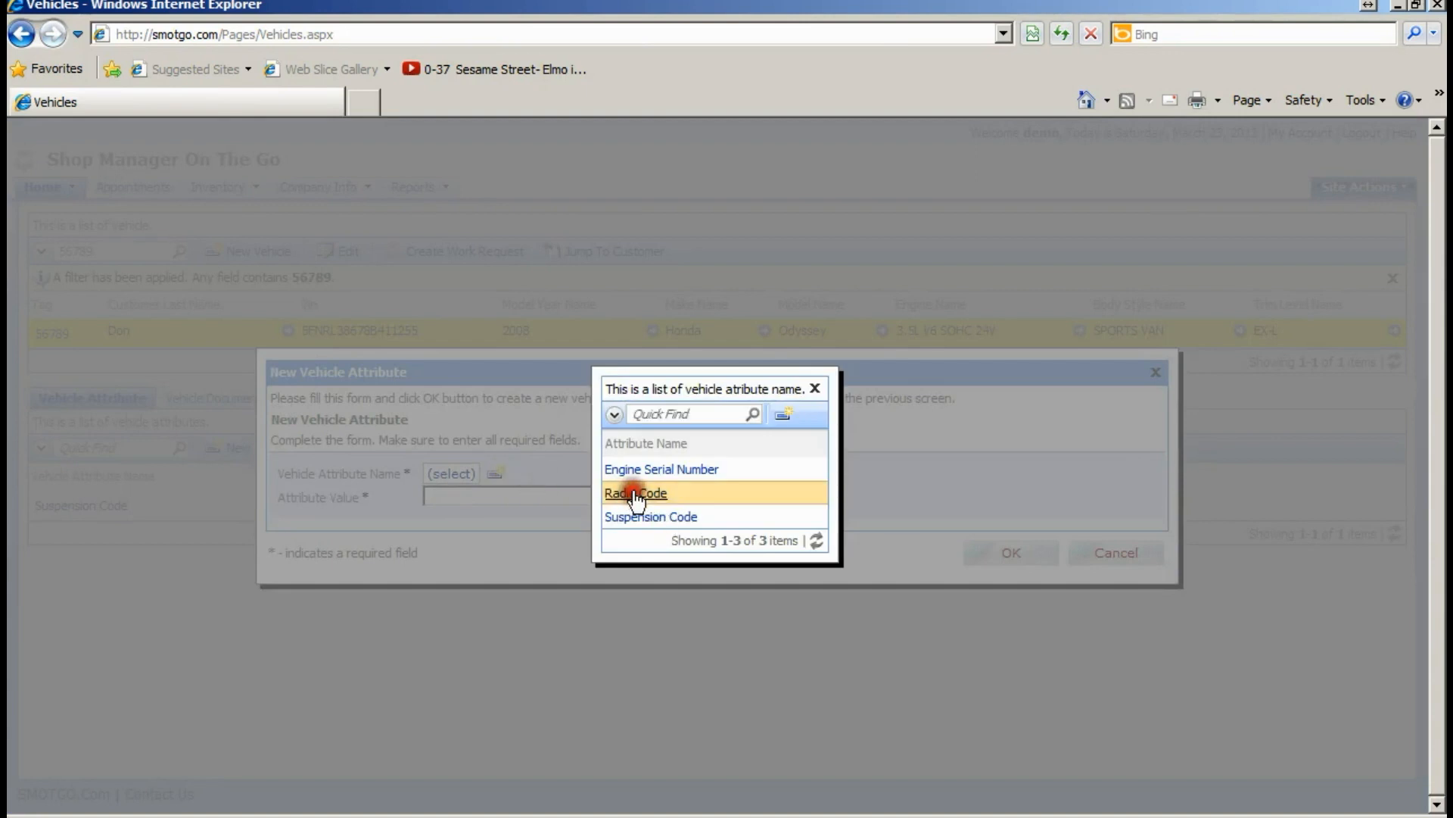
{"action": "left_click", "coordinate": [563, 496]}
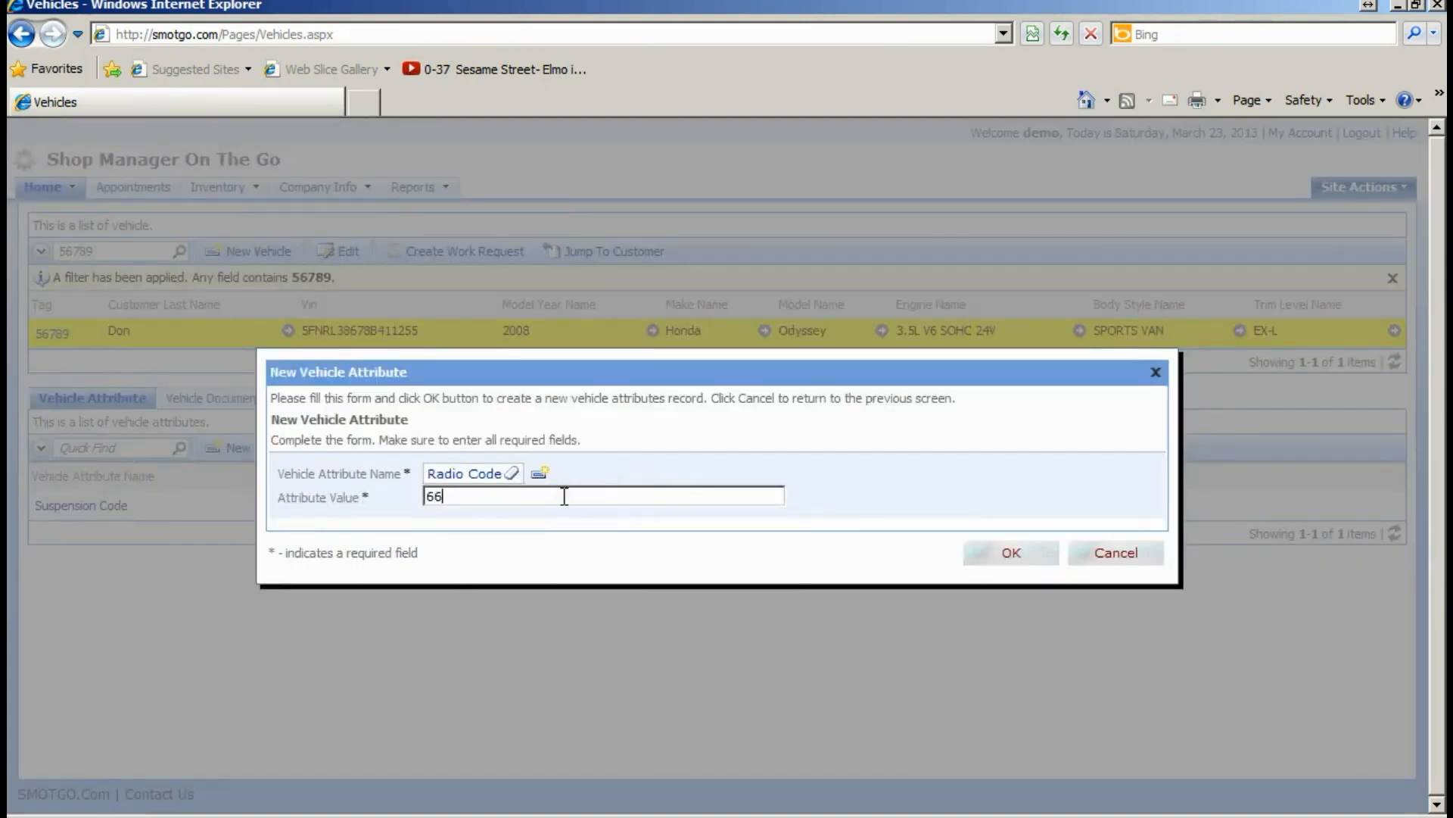
{"action": "left_click", "coordinate": [1009, 554]}
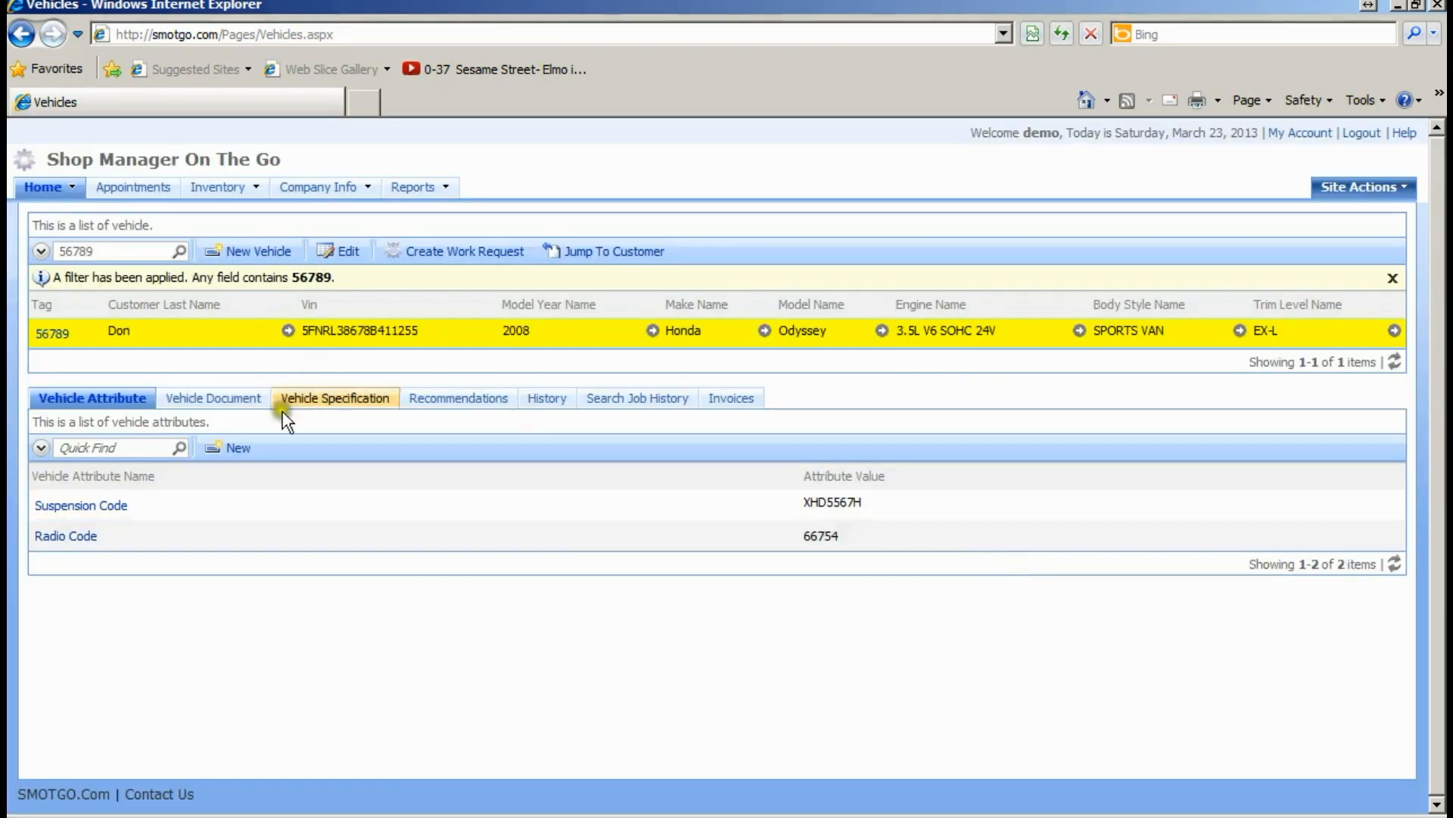
{"action": "left_click", "coordinate": [235, 451]}
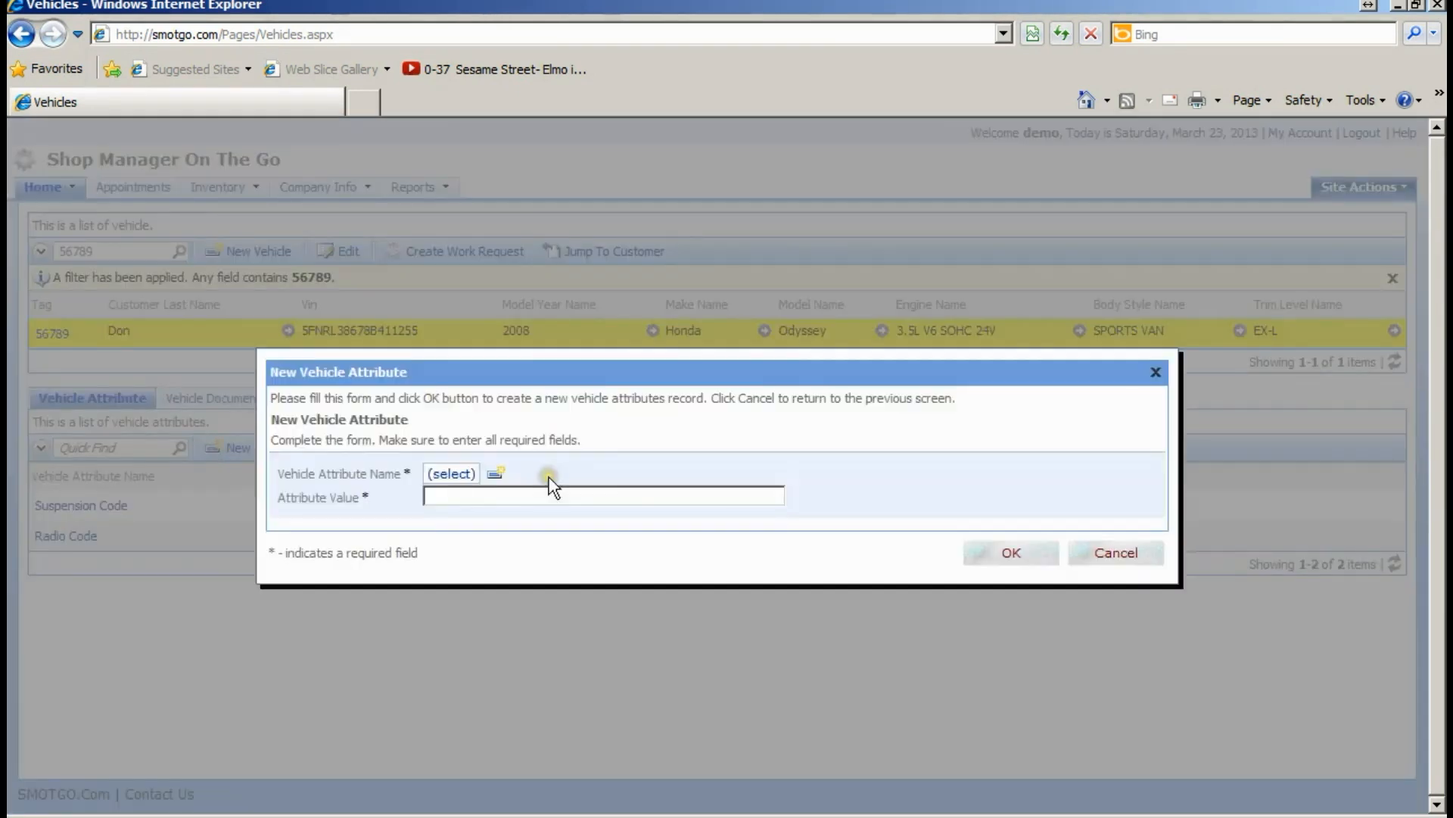
{"action": "left_click", "coordinate": [450, 475]}
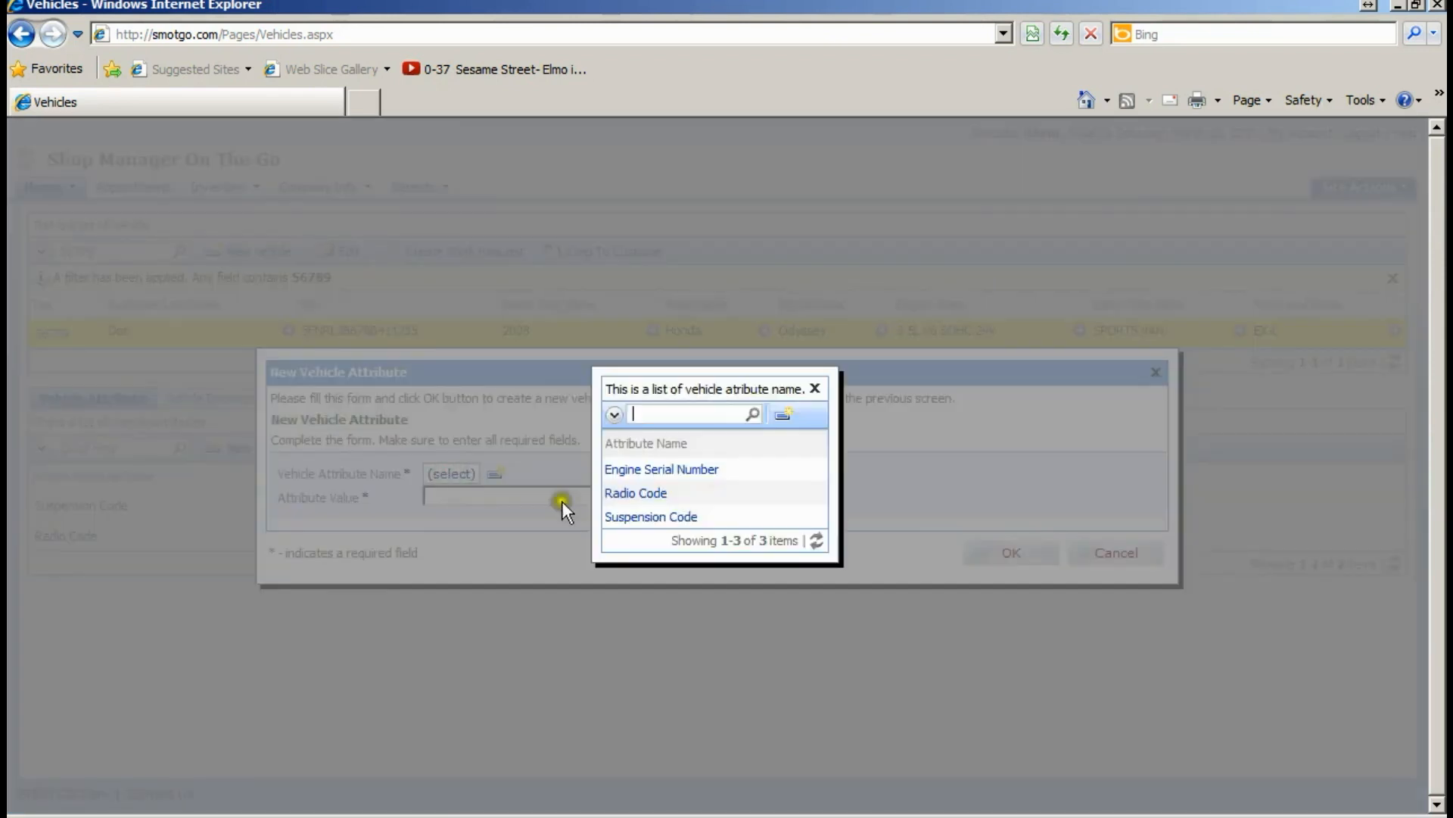
{"action": "left_click", "coordinate": [660, 473]}
{"action": "left_click", "coordinate": [597, 498]}
{"action": "type", "text": "678990"}
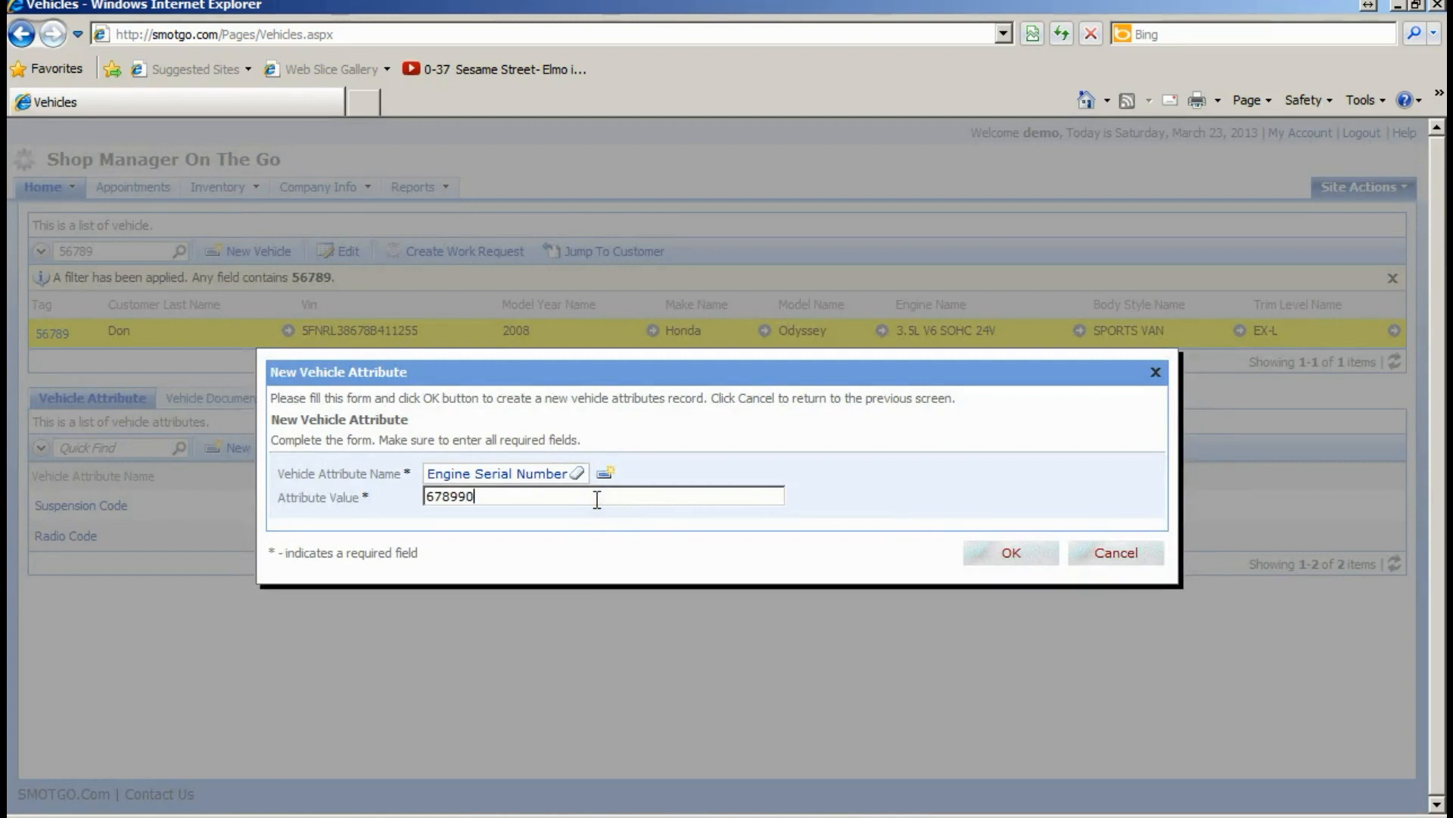
{"action": "type", "text": "00-0-0"}
{"action": "left_click", "coordinate": [1009, 552]}
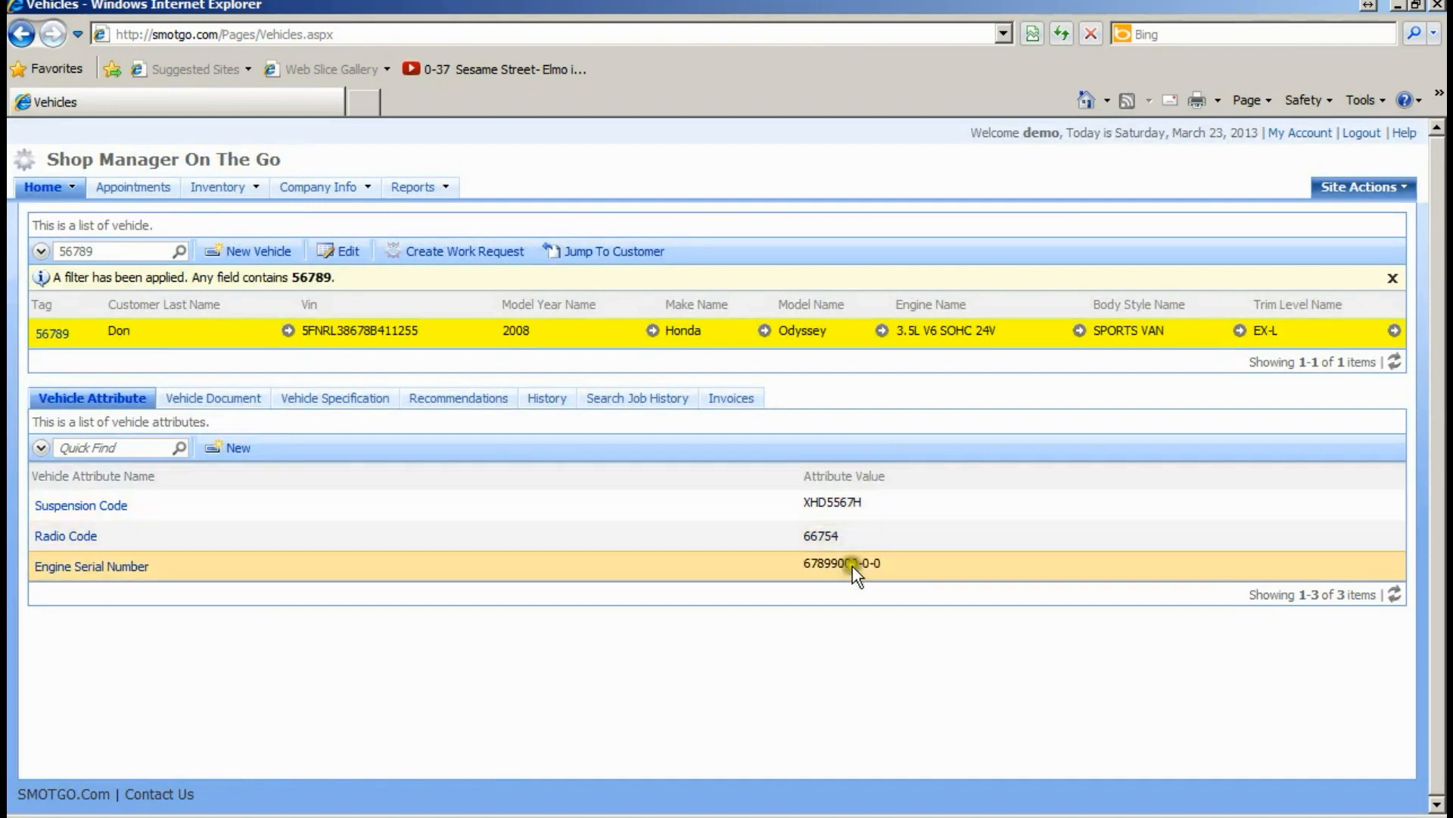
{"action": "left_click", "coordinate": [649, 534]}
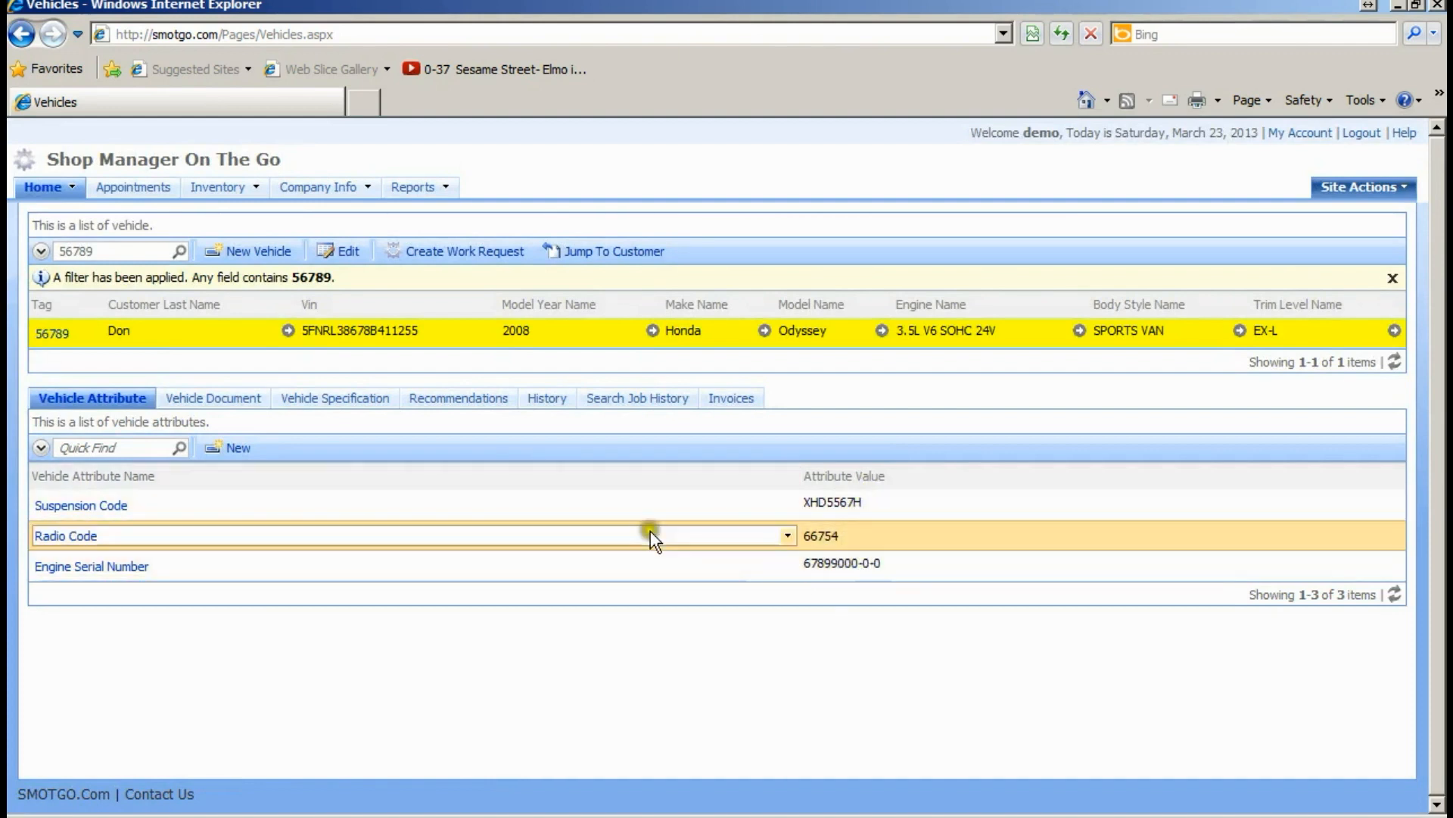
{"action": "left_click", "coordinate": [591, 509]}
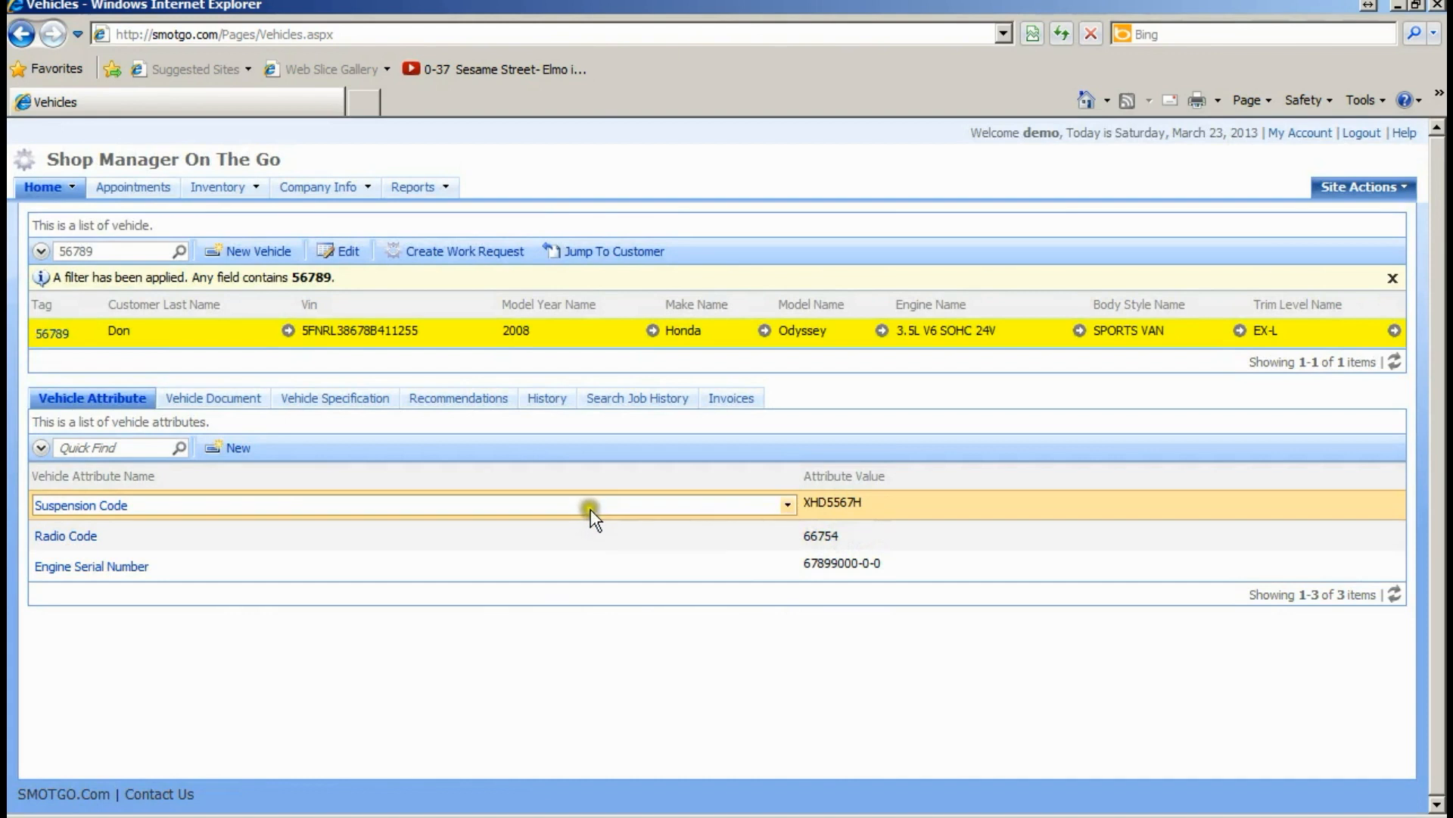
{"action": "left_click", "coordinate": [788, 505]}
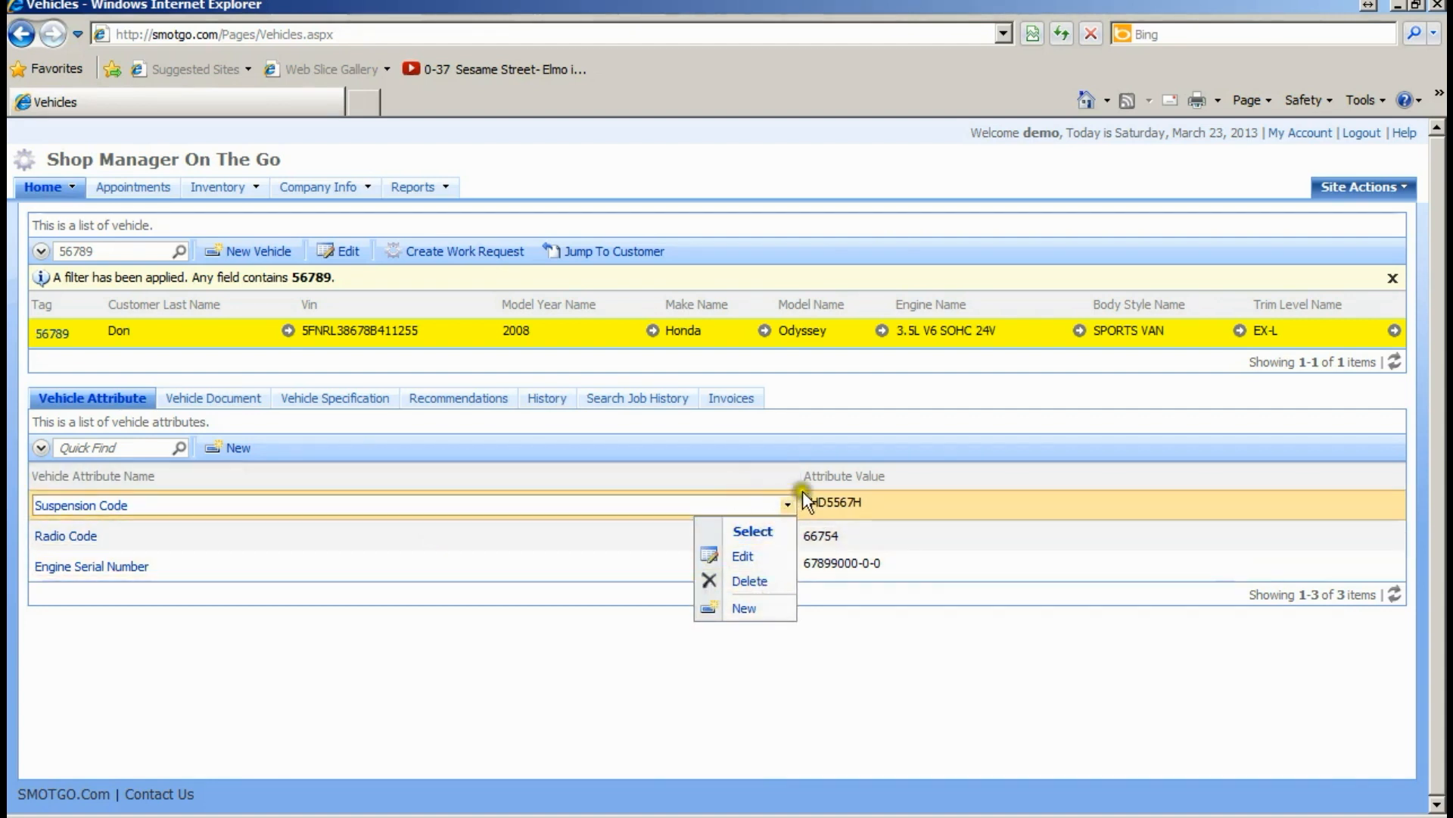
{"action": "left_click", "coordinate": [838, 502]}
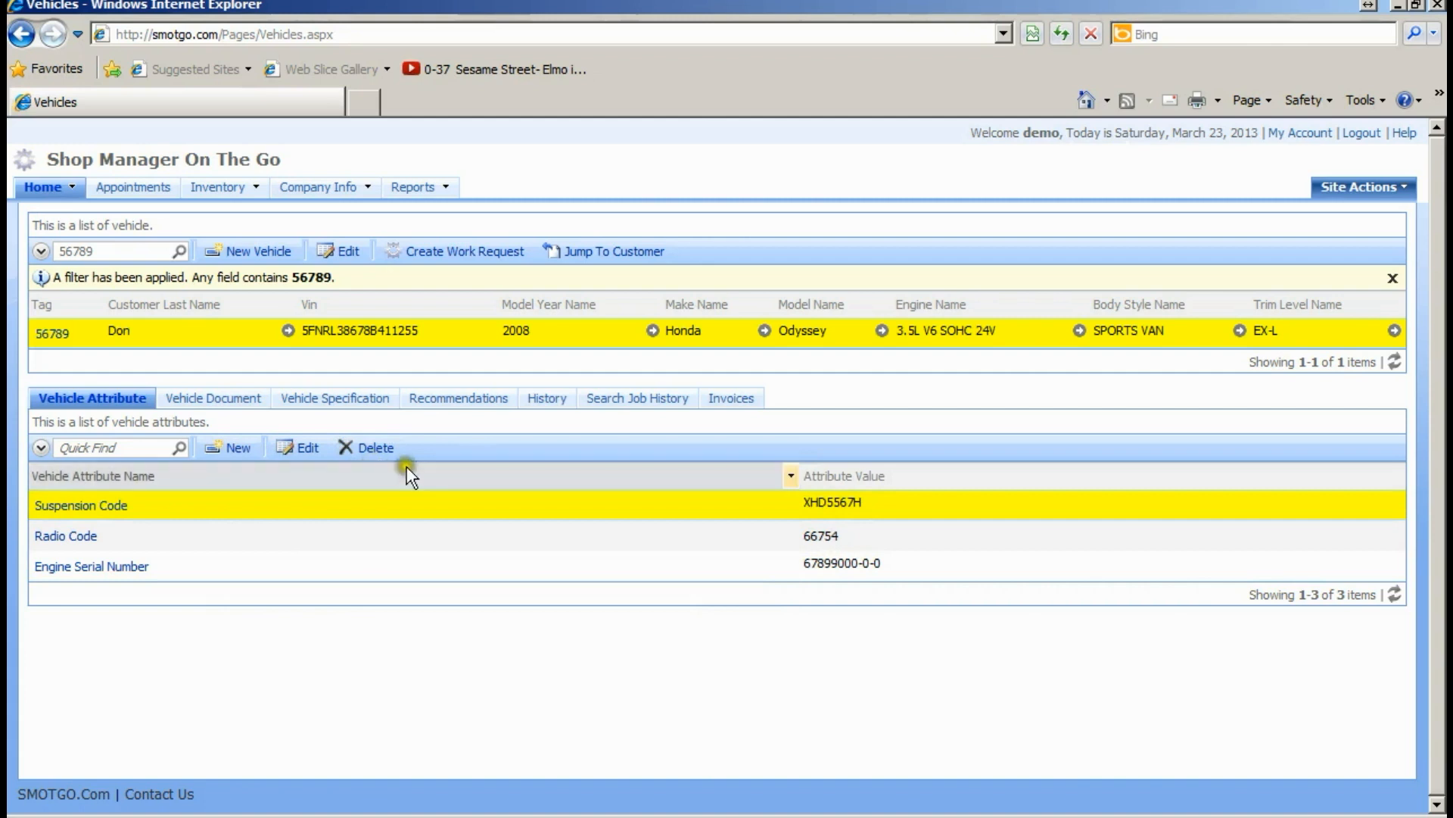
{"action": "left_click", "coordinate": [788, 503]}
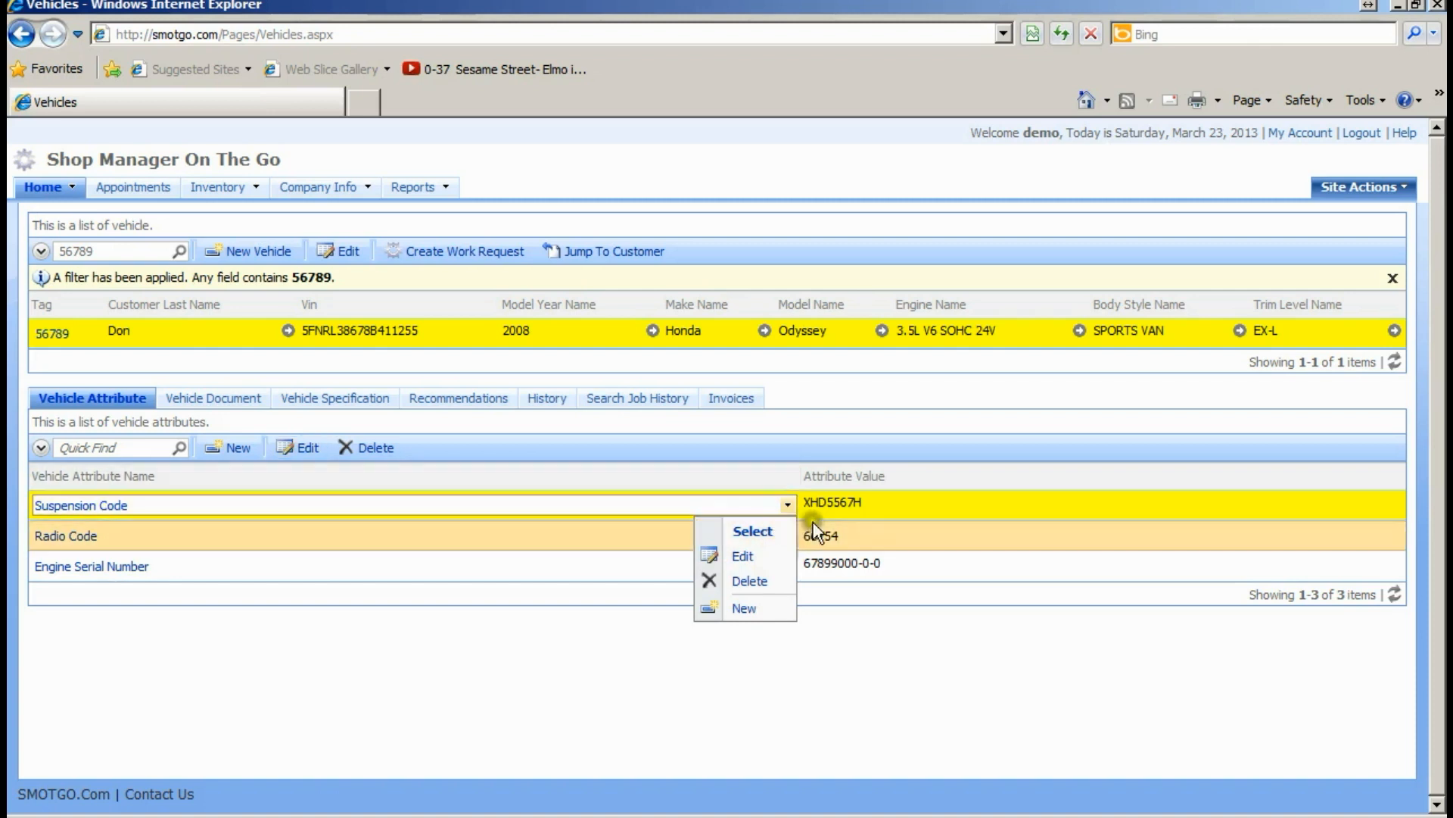
{"action": "left_click", "coordinate": [828, 506]}
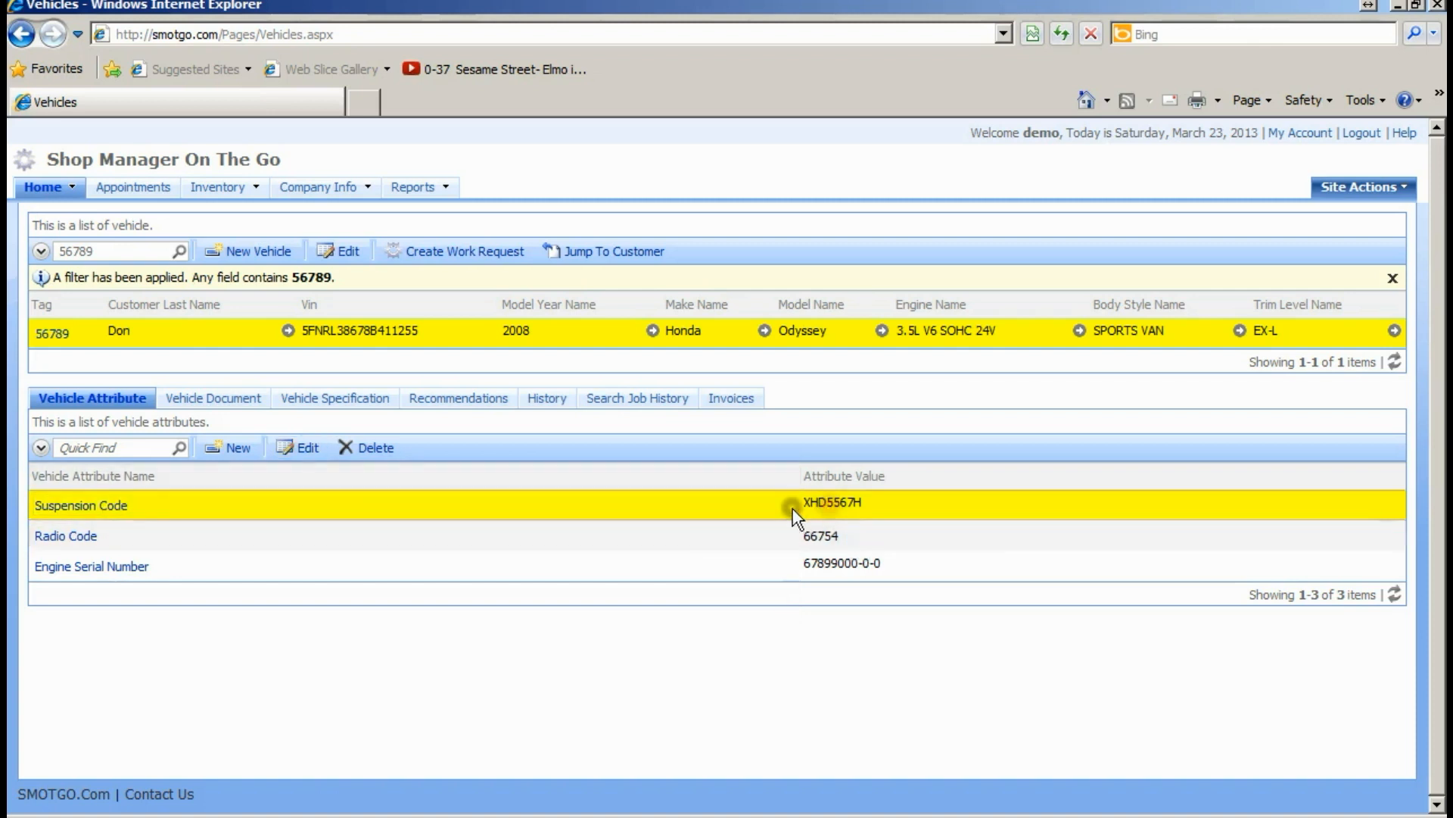
{"action": "left_click", "coordinate": [303, 448]}
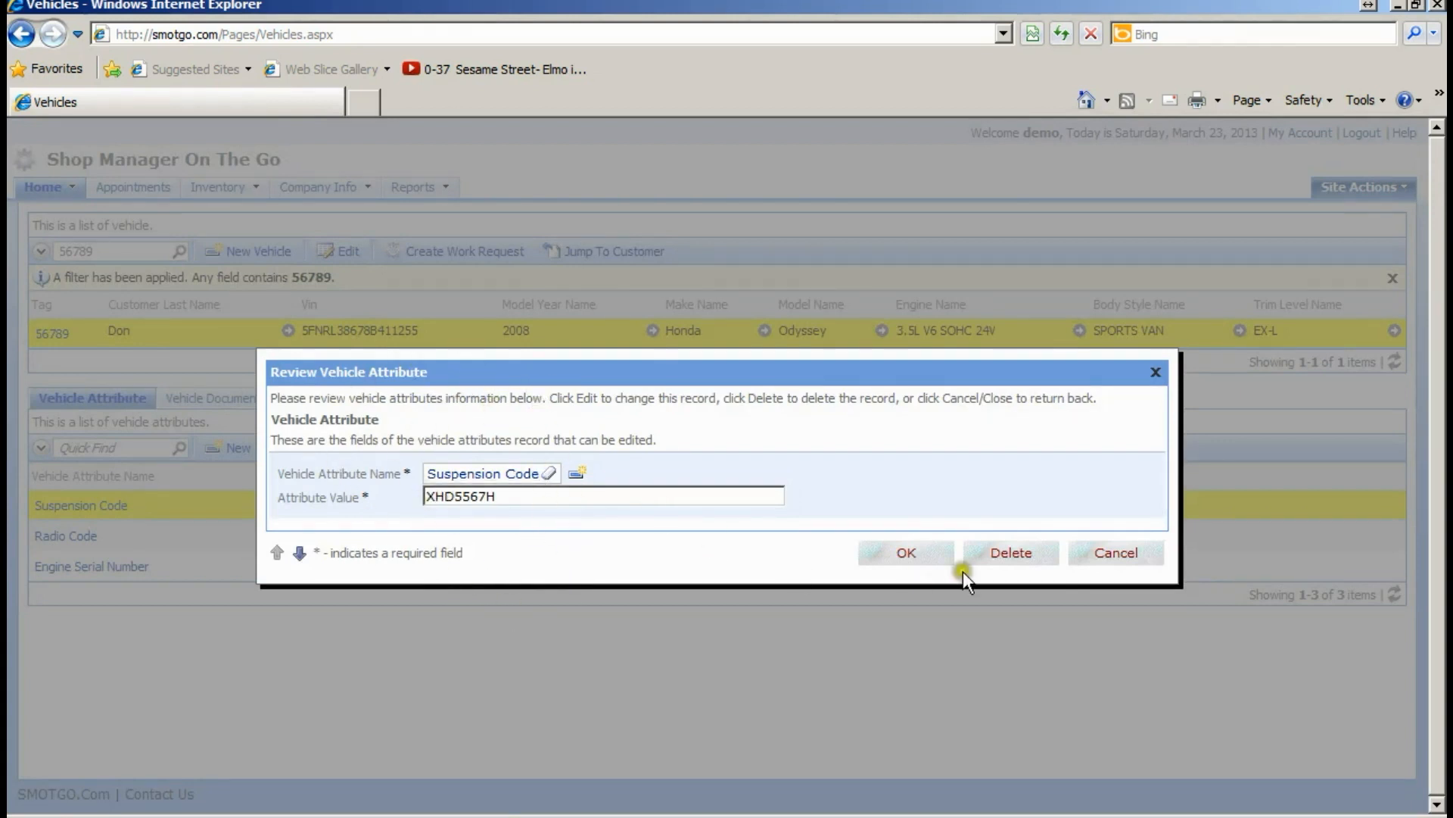
{"action": "left_click", "coordinate": [1099, 547]}
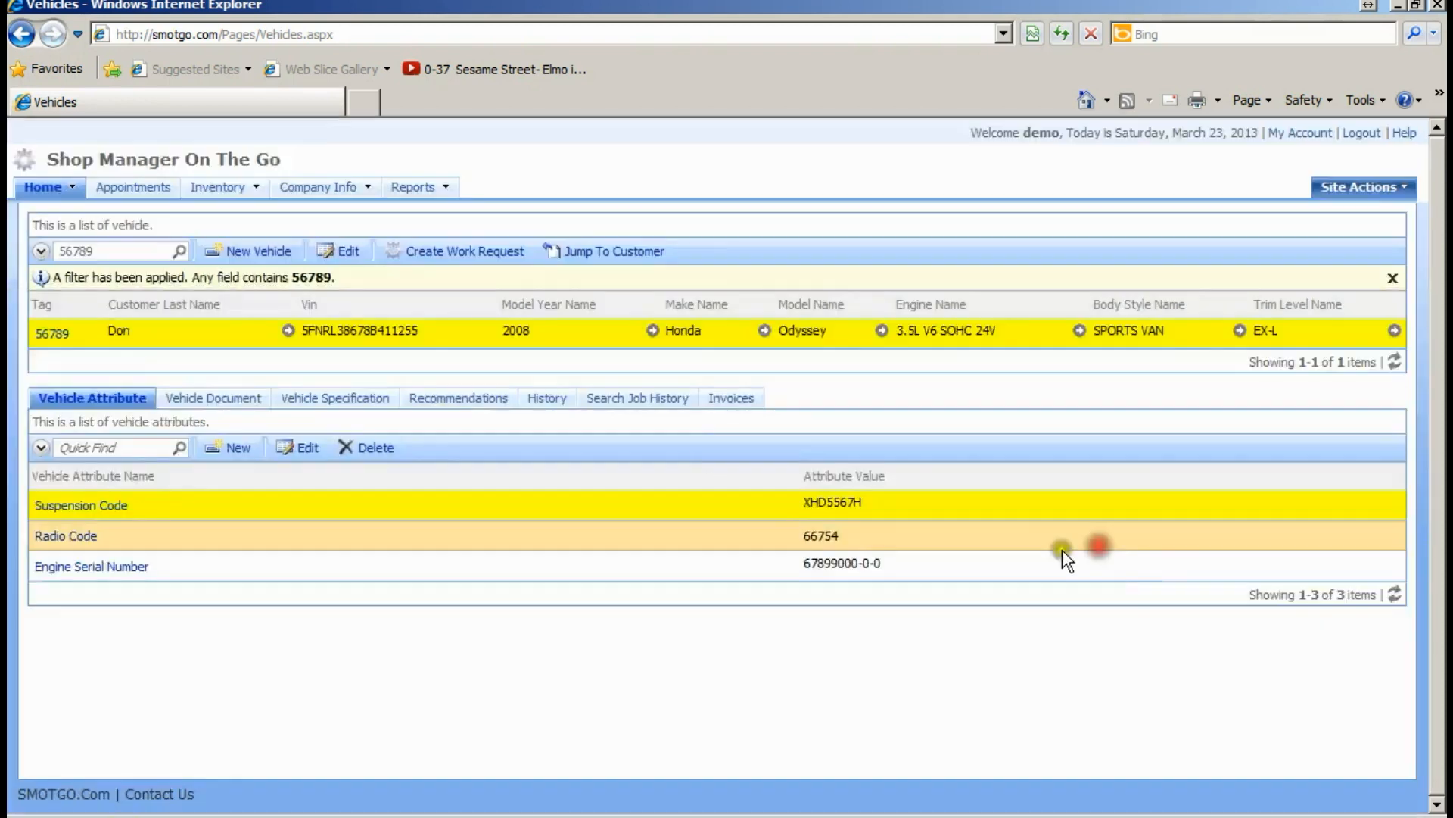
{"action": "left_click", "coordinate": [302, 446]}
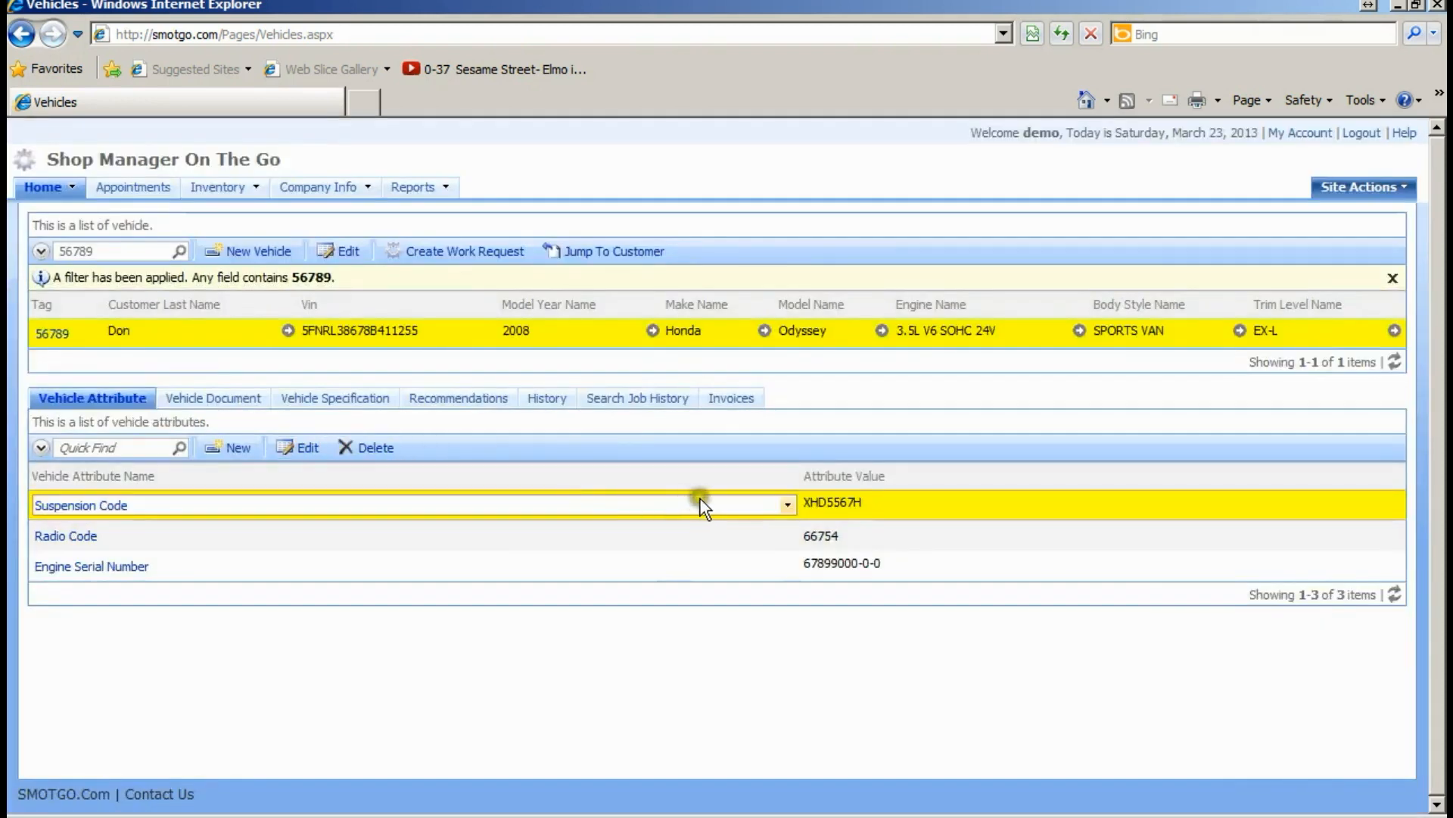
{"action": "left_click", "coordinate": [786, 505]}
{"action": "left_click", "coordinate": [743, 558]}
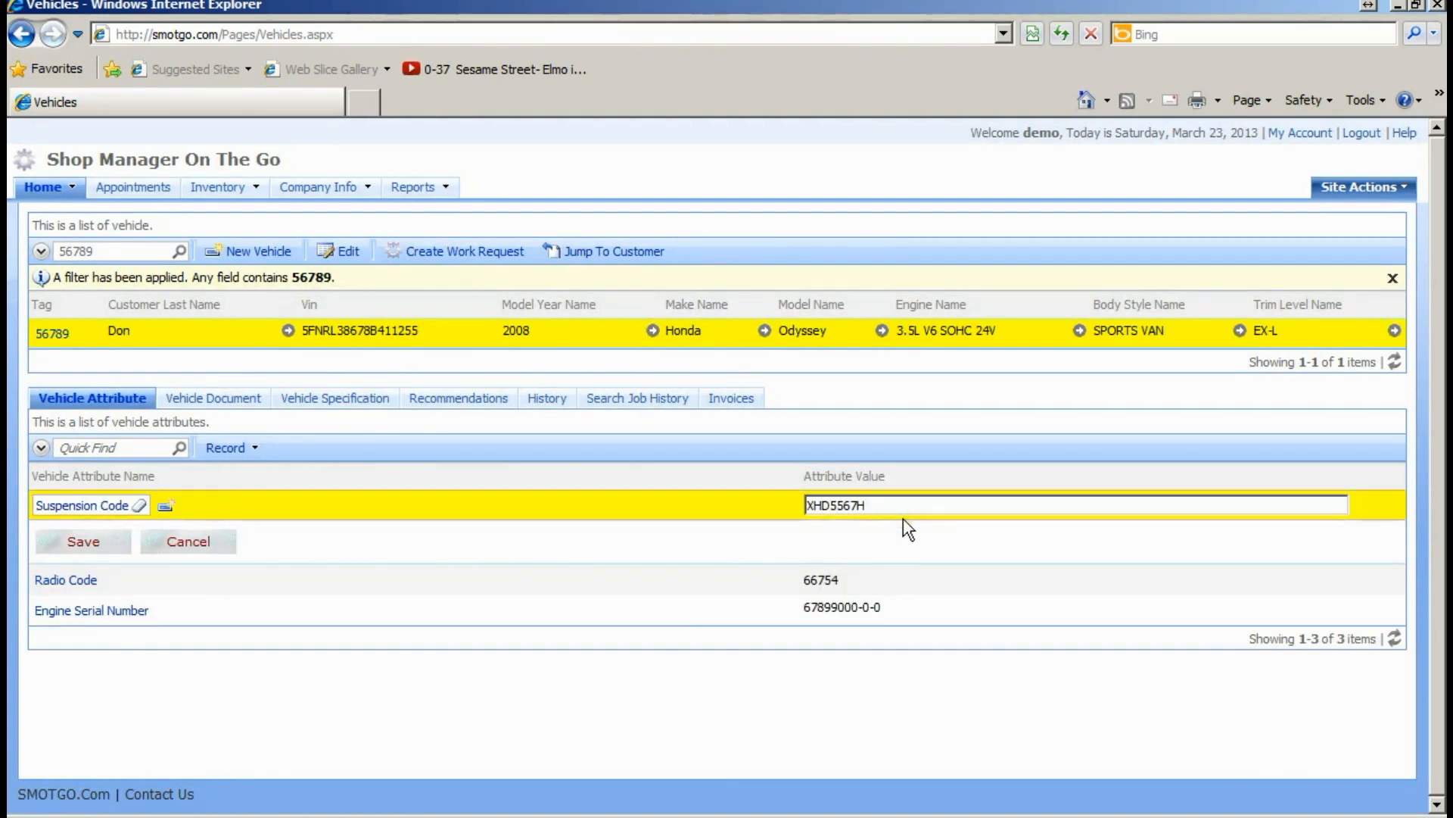
{"action": "left_click", "coordinate": [193, 543]}
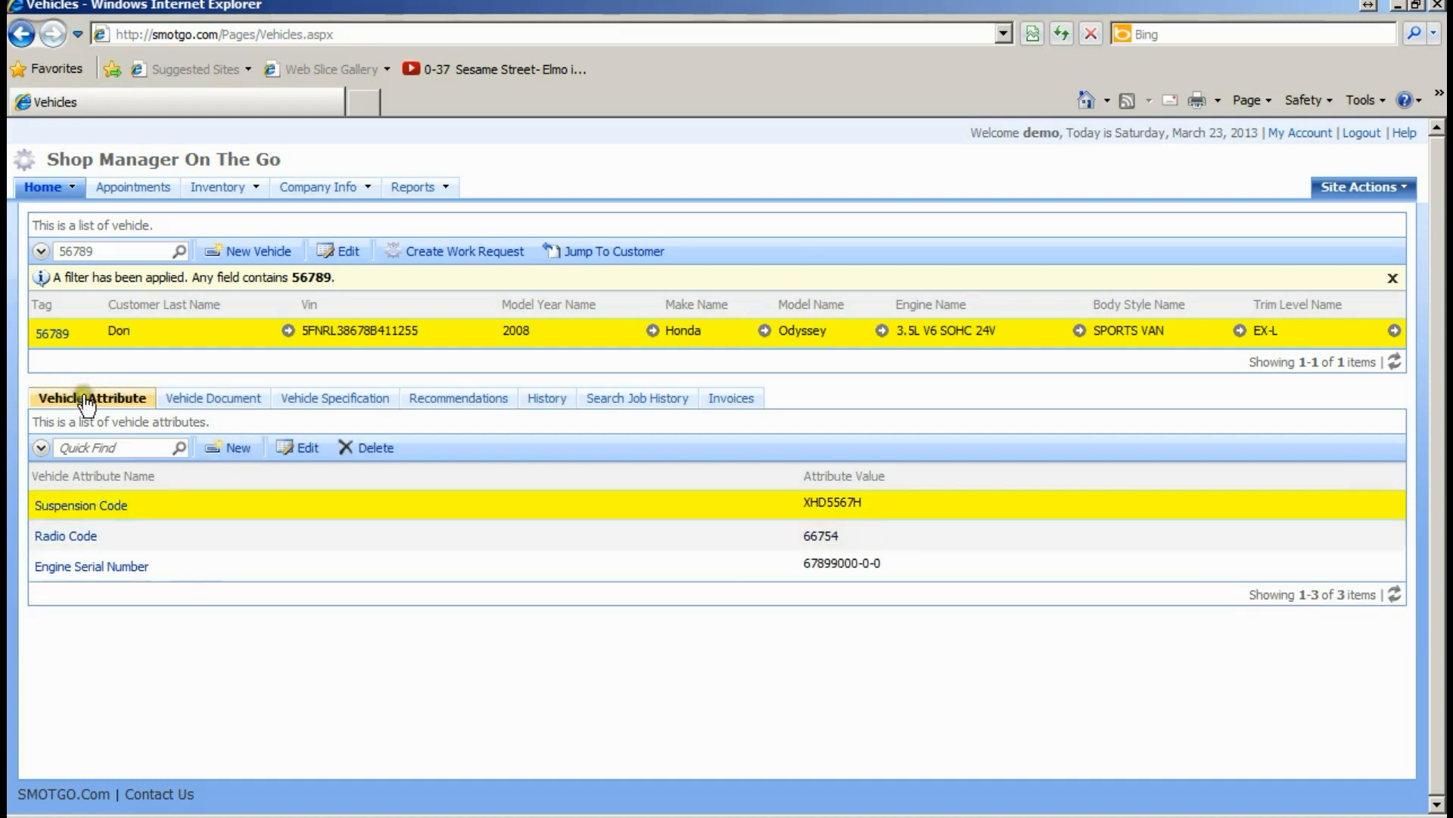
{"action": "left_click", "coordinate": [43, 448]}
- Show vehicle 56789's empty documents list sorted by Document Date and start a new document dated 3/23/2013
{"action": "left_click", "coordinate": [41, 447]}
{"action": "left_click", "coordinate": [80, 447]}
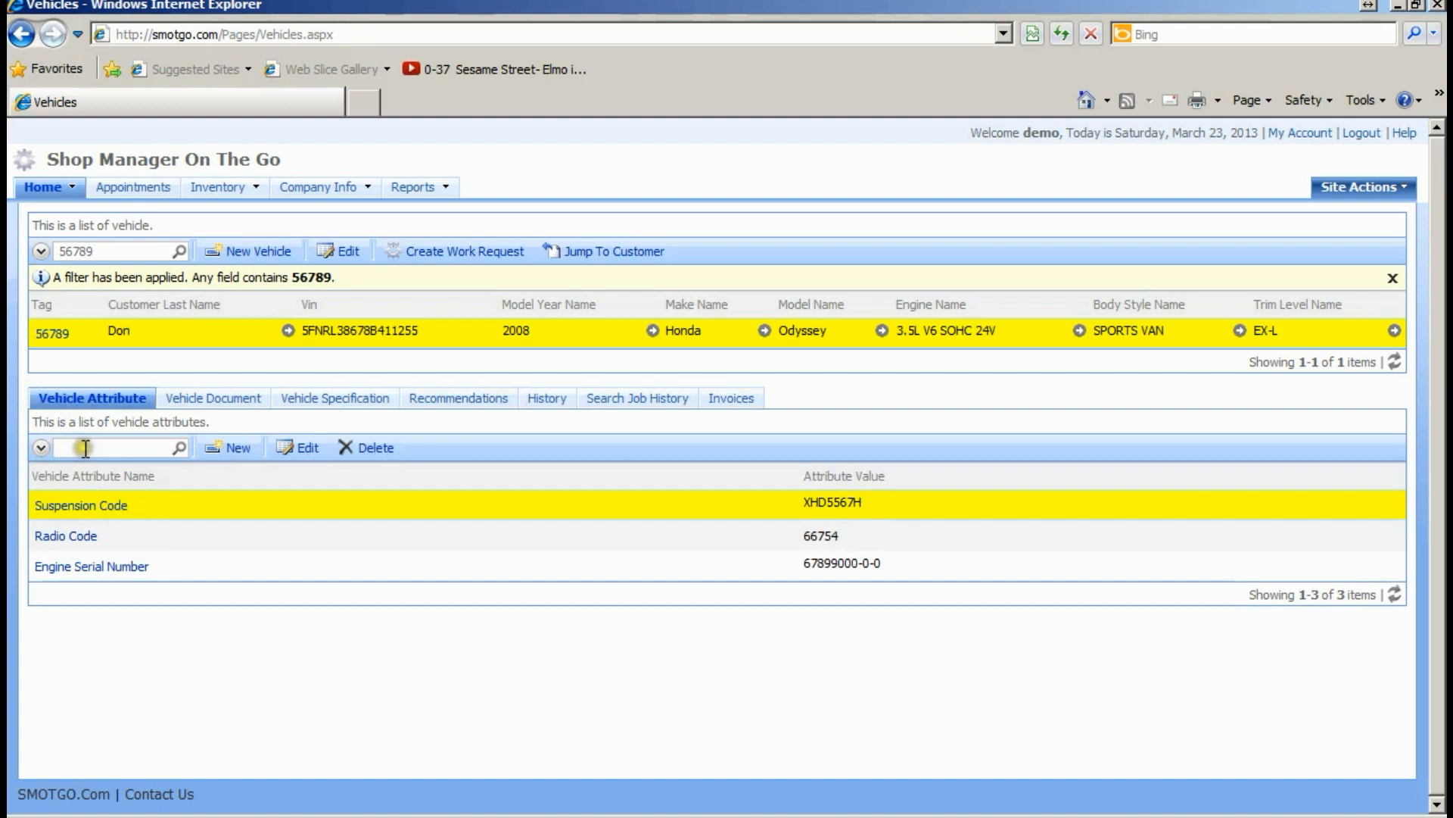
{"action": "left_click", "coordinate": [216, 399]}
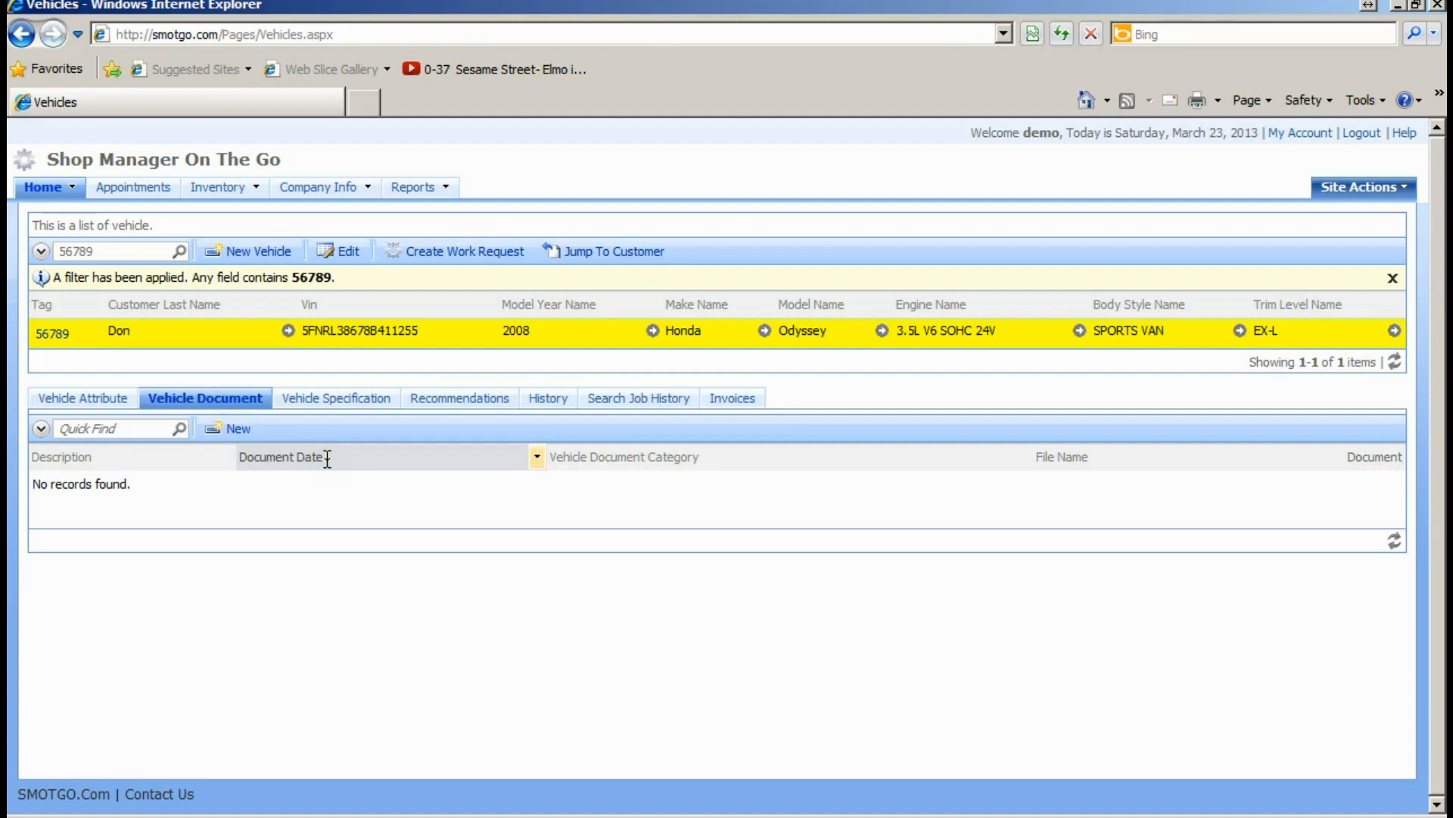
{"action": "left_click", "coordinate": [380, 454]}
{"action": "left_click", "coordinate": [609, 456]}
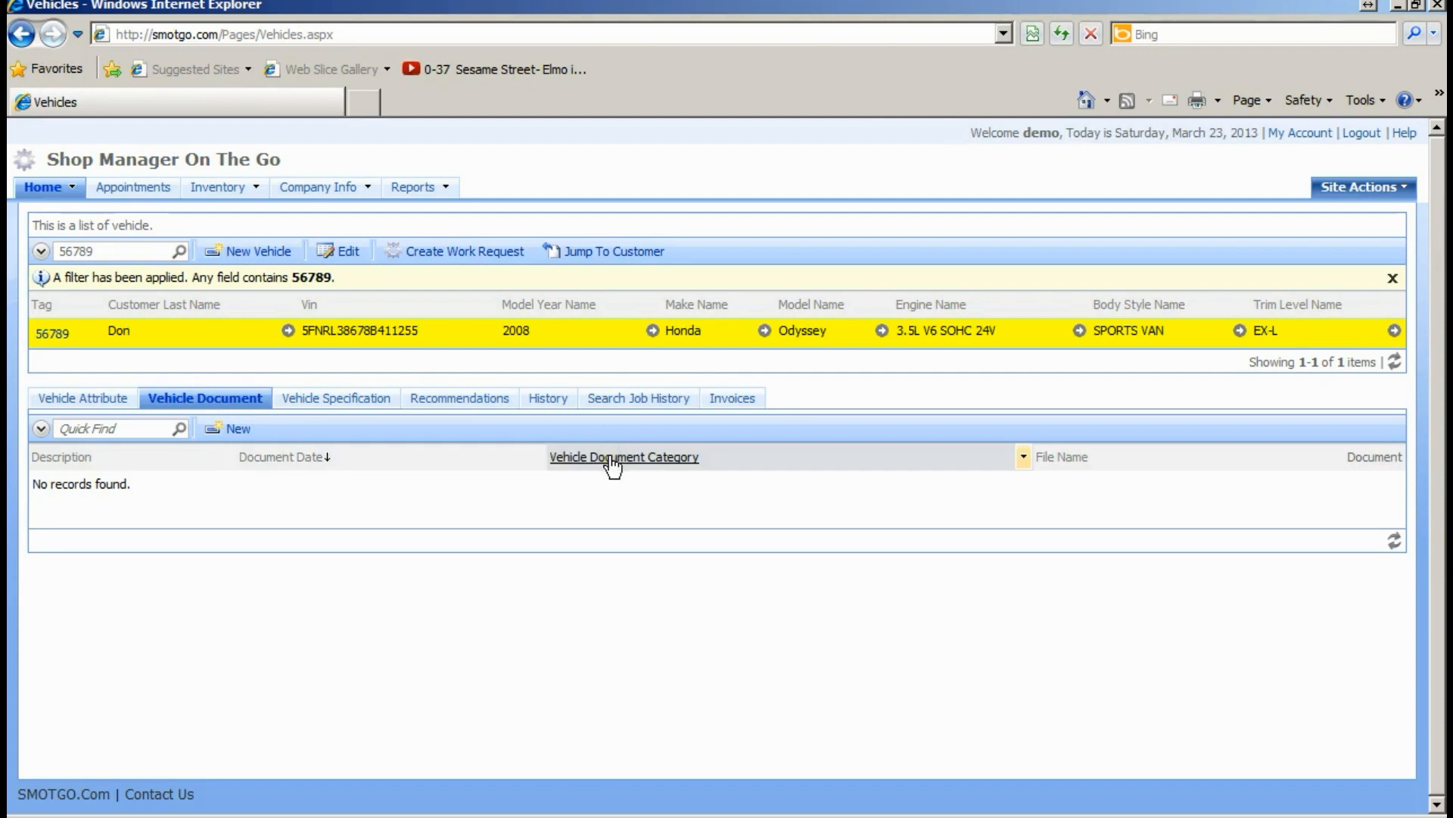
{"action": "left_click", "coordinate": [237, 431]}
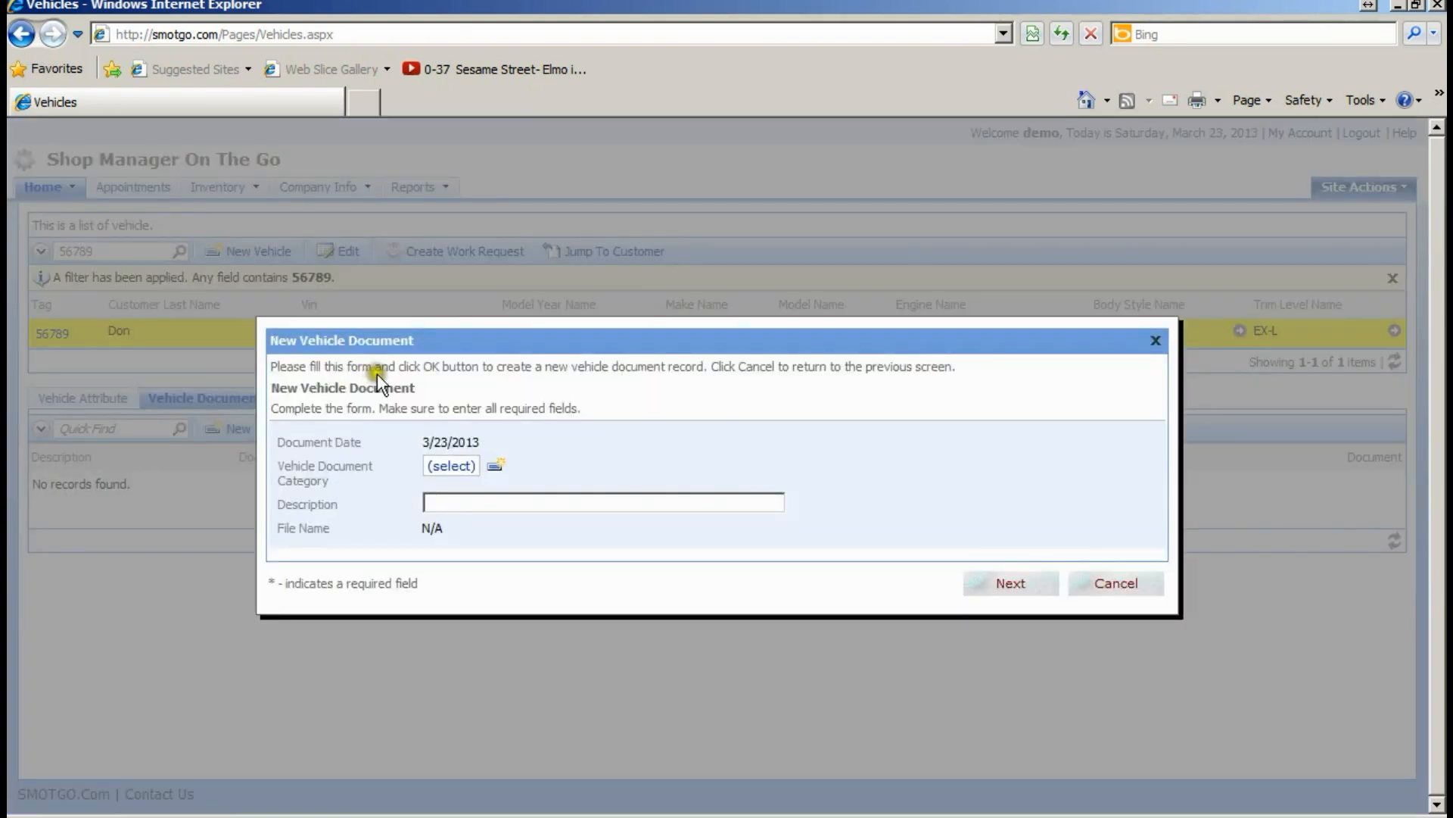
- Fill in a new document with category DTC and description "DTC's on 3/23/2013", then continue
{"action": "double_click", "coordinate": [438, 439]}
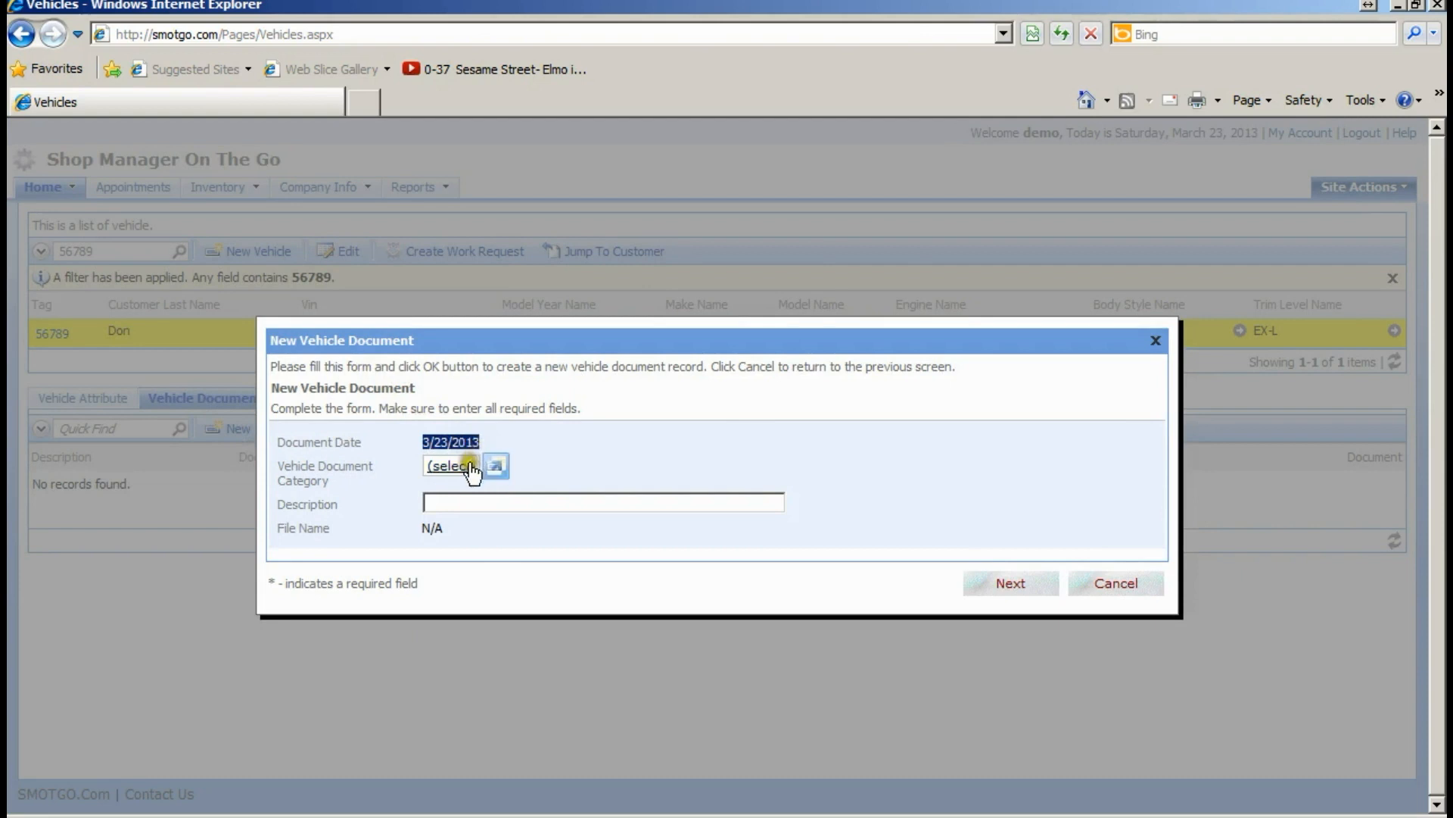
{"action": "left_click", "coordinate": [460, 470]}
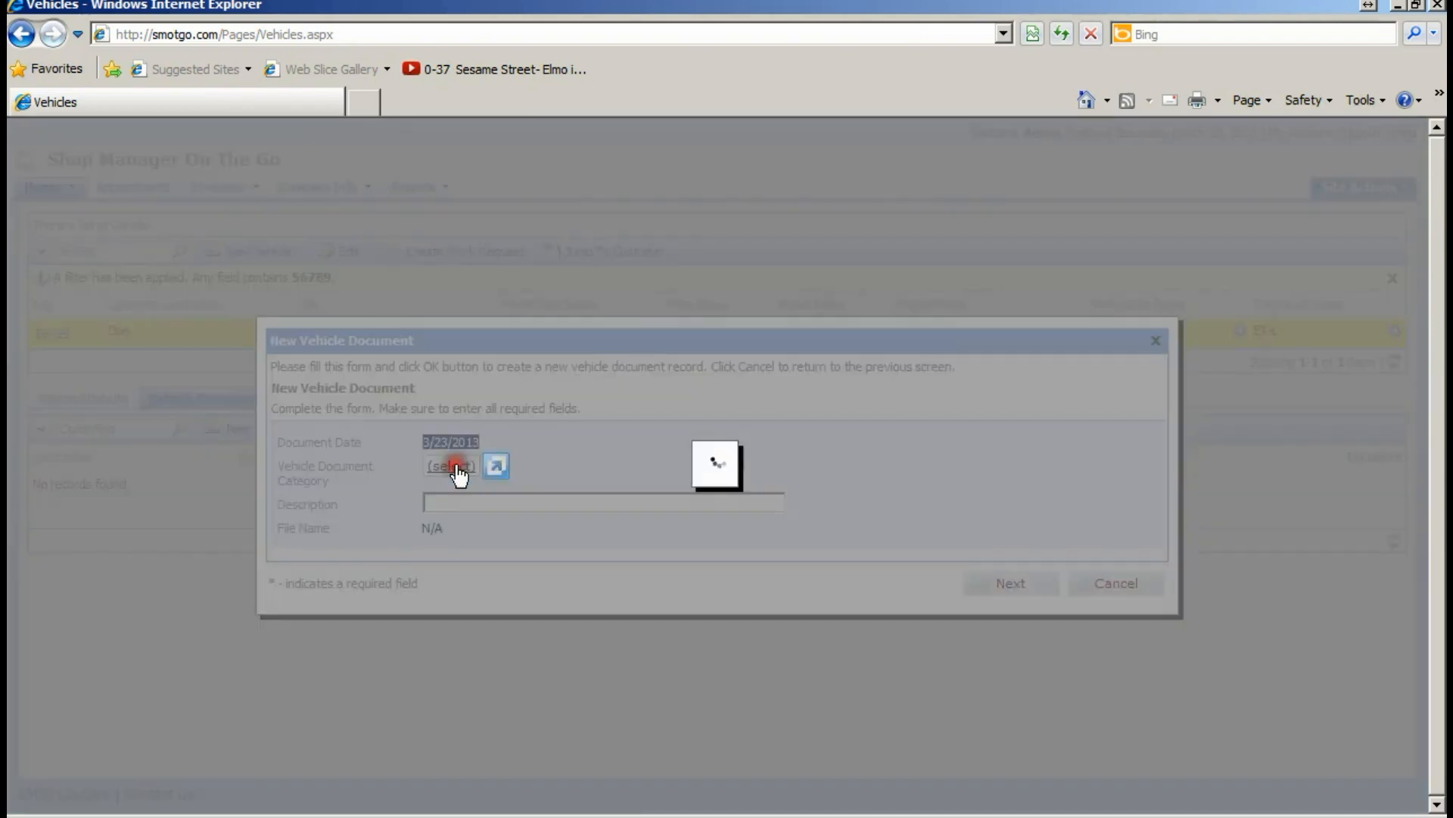
{"action": "left_click", "coordinate": [605, 504]}
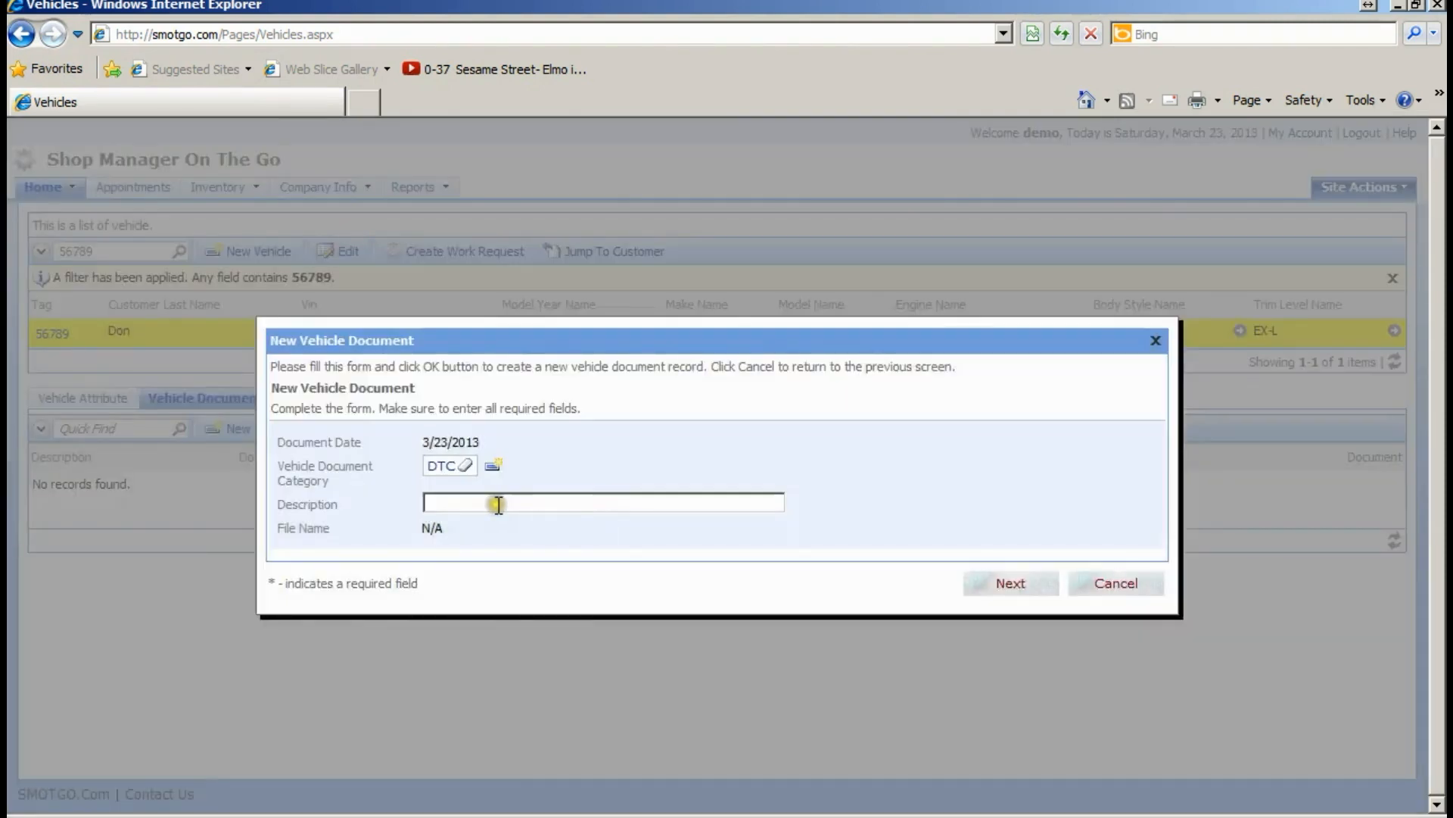
{"action": "left_click", "coordinate": [499, 505]}
{"action": "type", "text": "DTC's on 3/23/"}
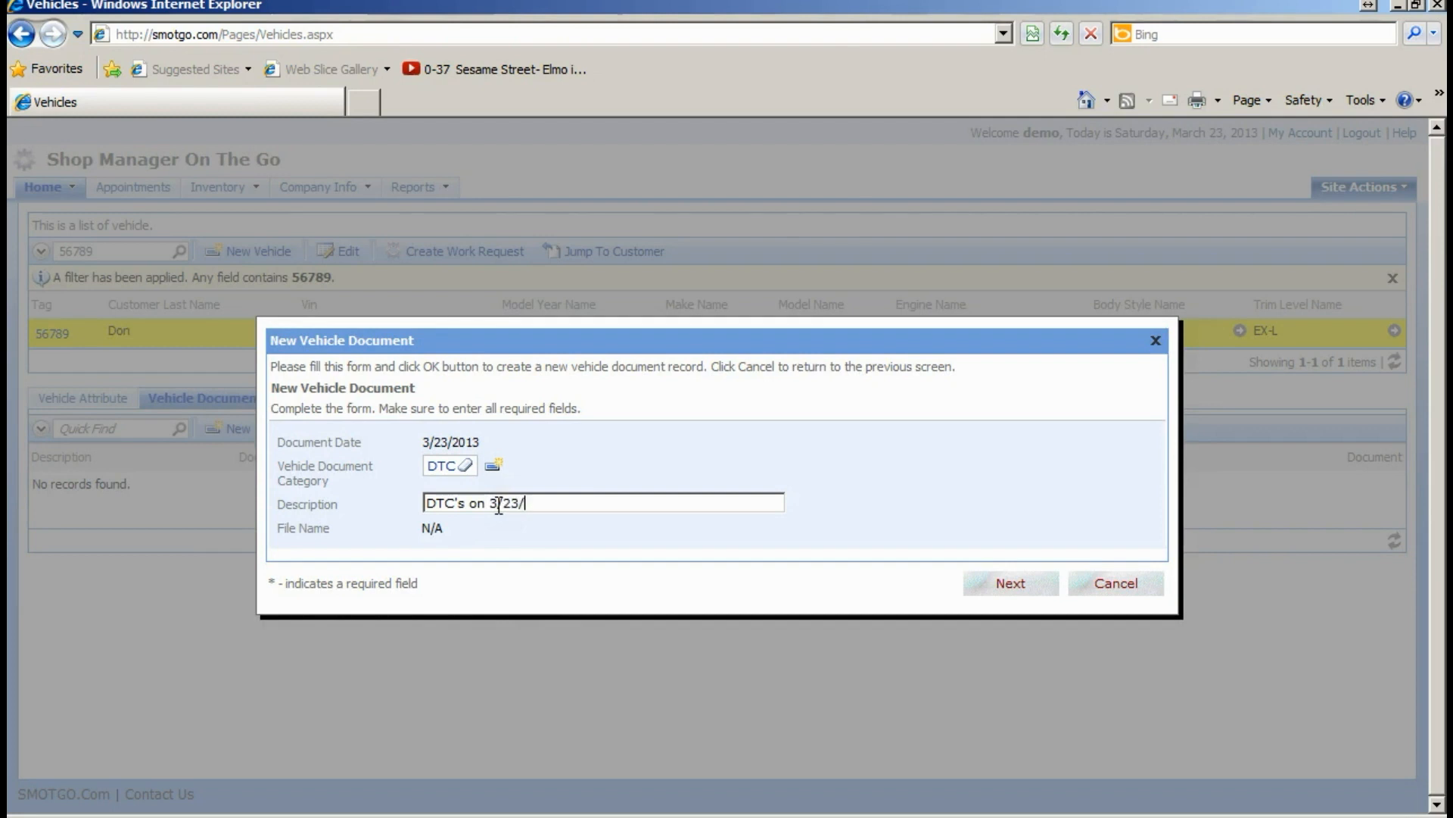
{"action": "type", "text": "2013"}
{"action": "left_click", "coordinate": [1004, 583]}
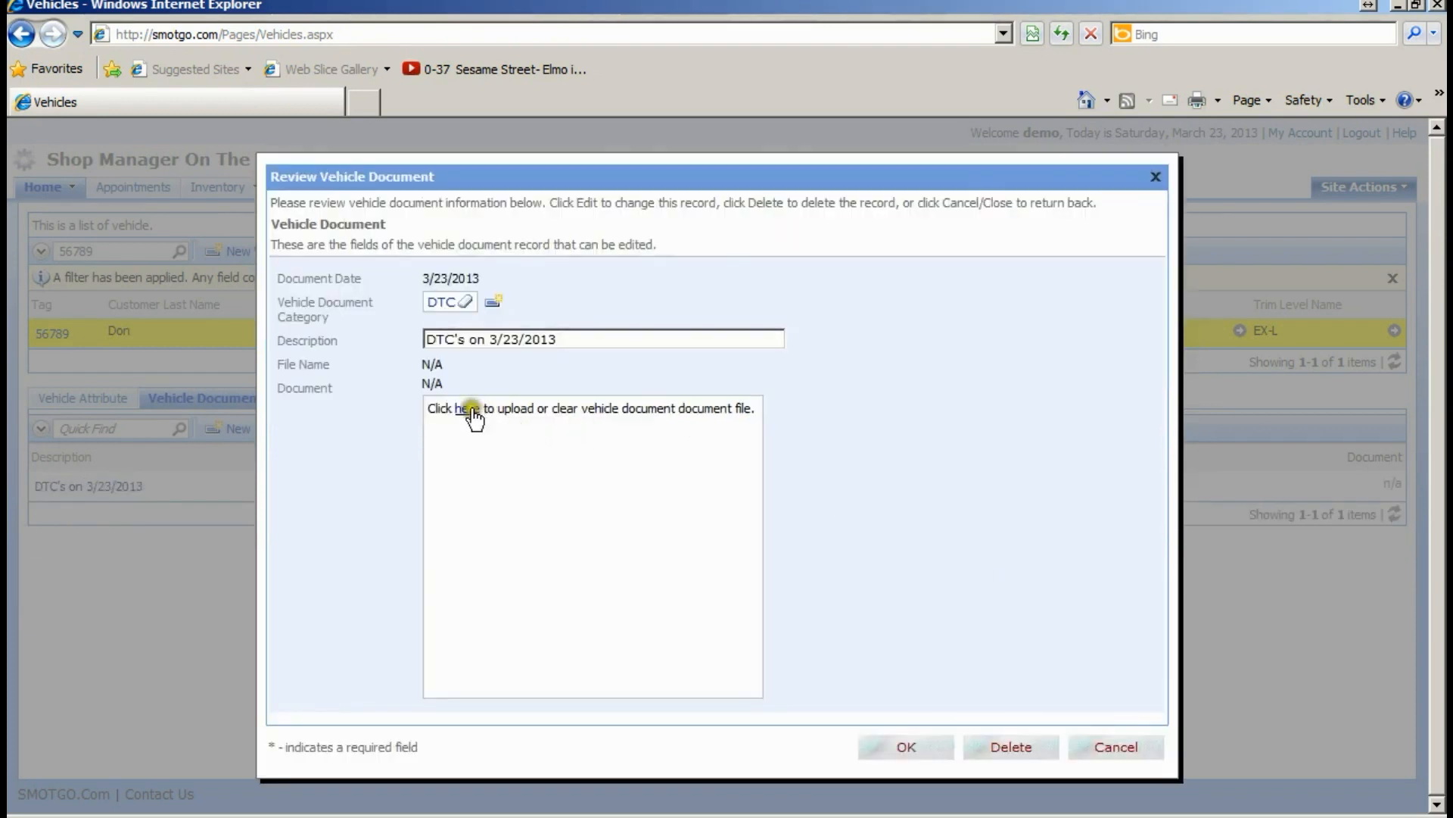
- Upload DTC.pdf from the Documents > SMOTGO folder as the document's file
{"action": "left_click", "coordinate": [467, 409]}
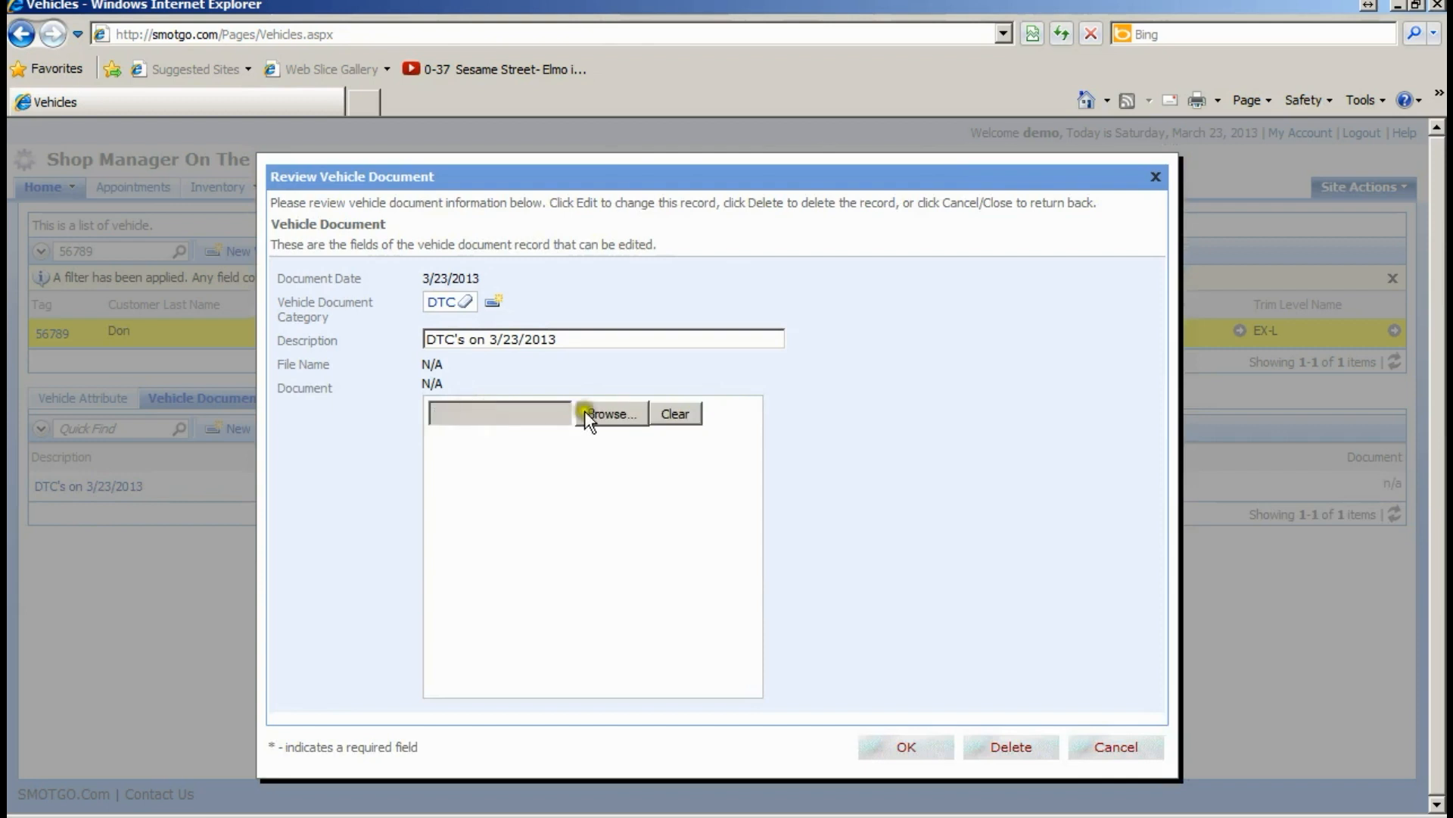
{"action": "left_click", "coordinate": [598, 412]}
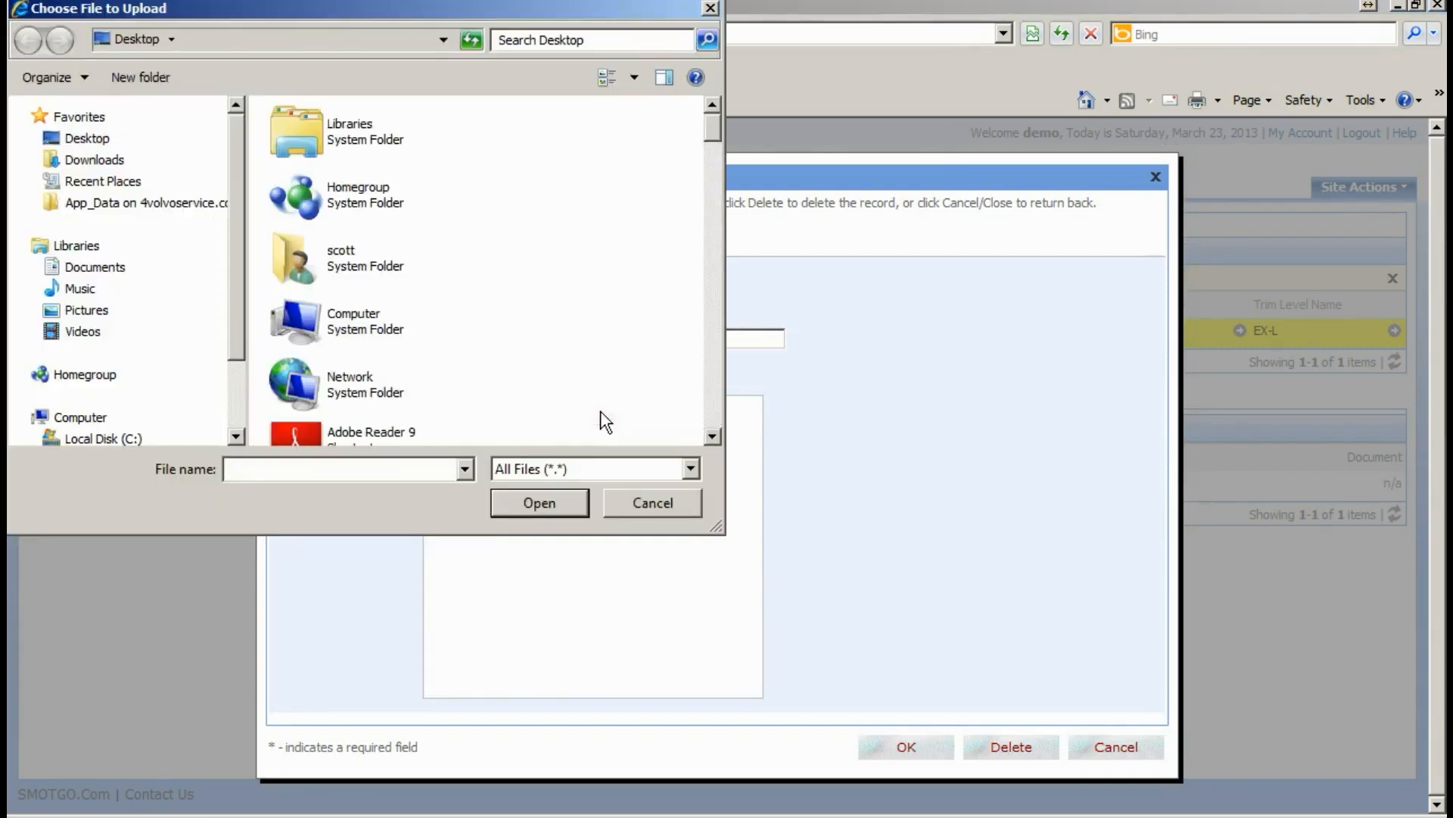
{"action": "left_click", "coordinate": [75, 266]}
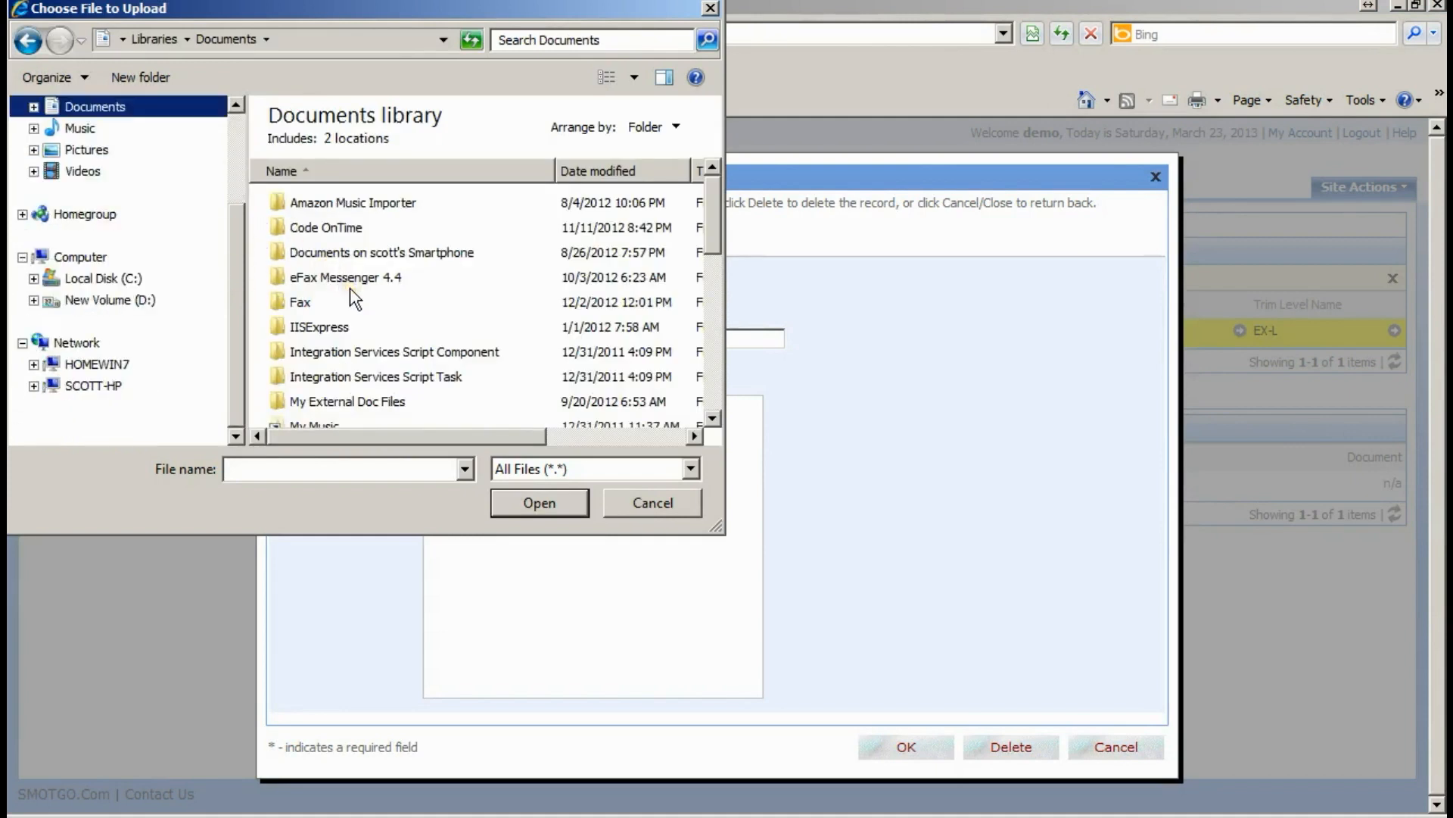
{"action": "left_click_drag", "start_coordinate": [711, 249], "coordinate": [706, 332]}
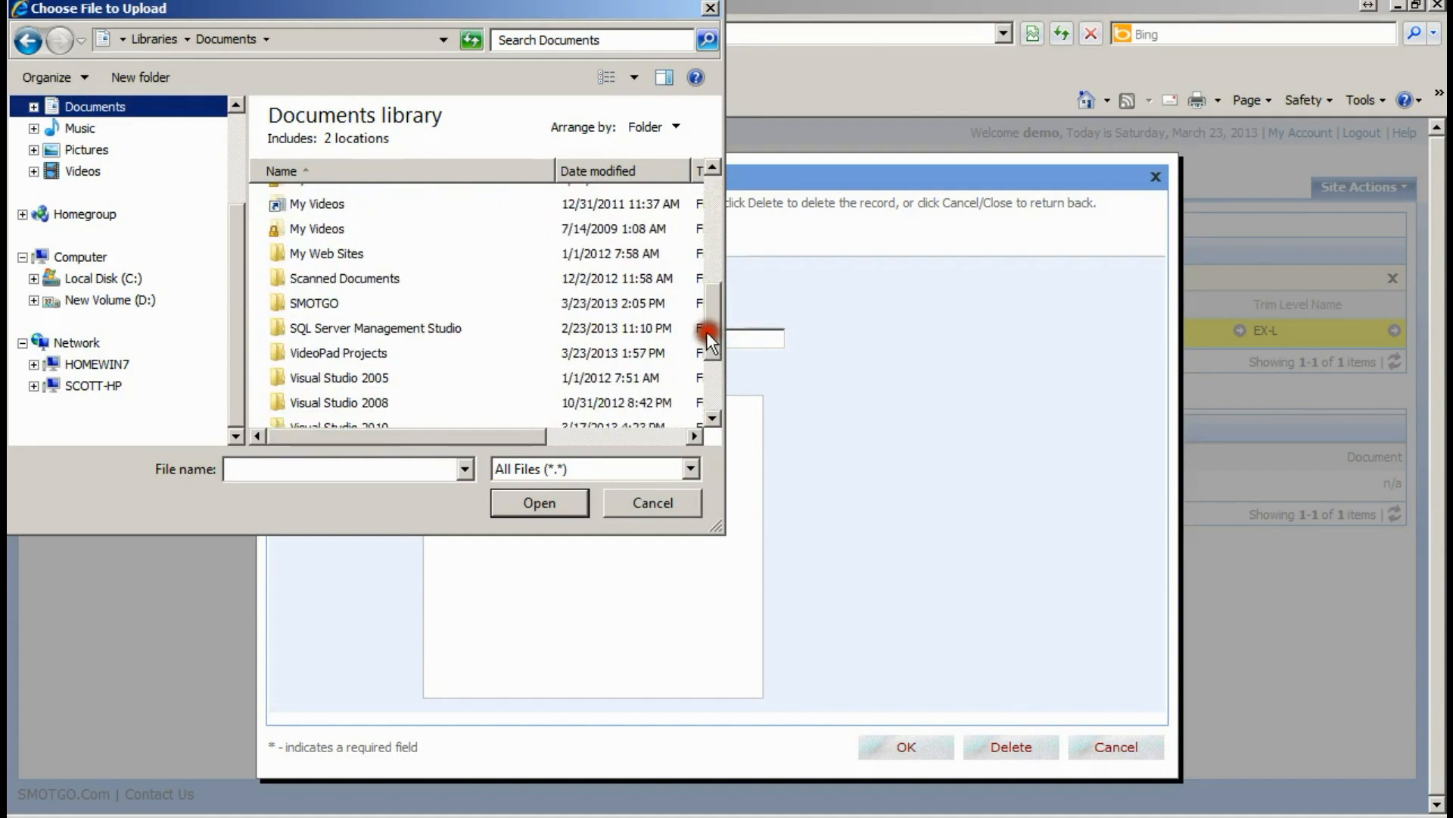
{"action": "left_click", "coordinate": [298, 303]}
{"action": "double_click", "coordinate": [297, 303]}
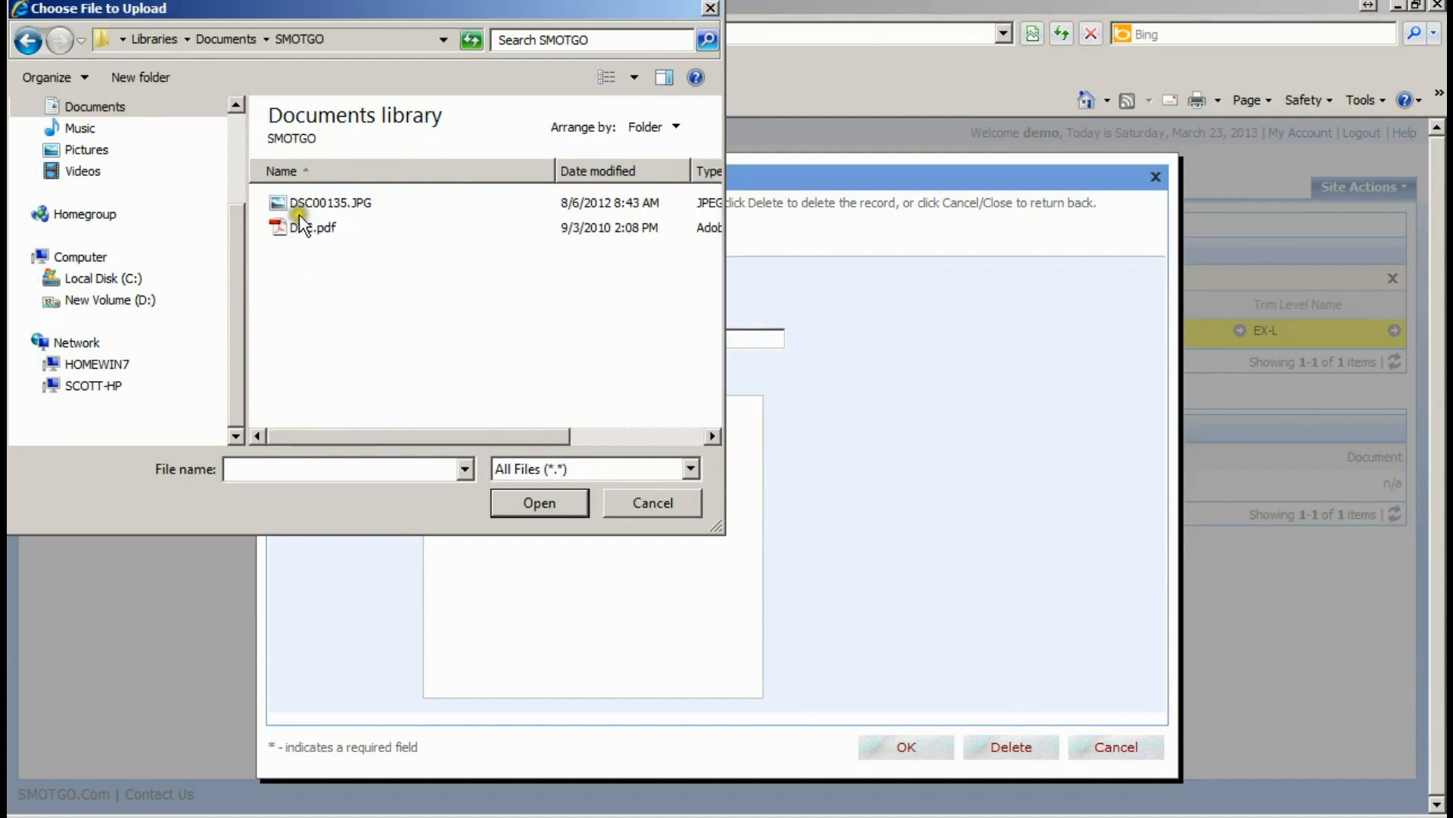
{"action": "double_click", "coordinate": [299, 227]}
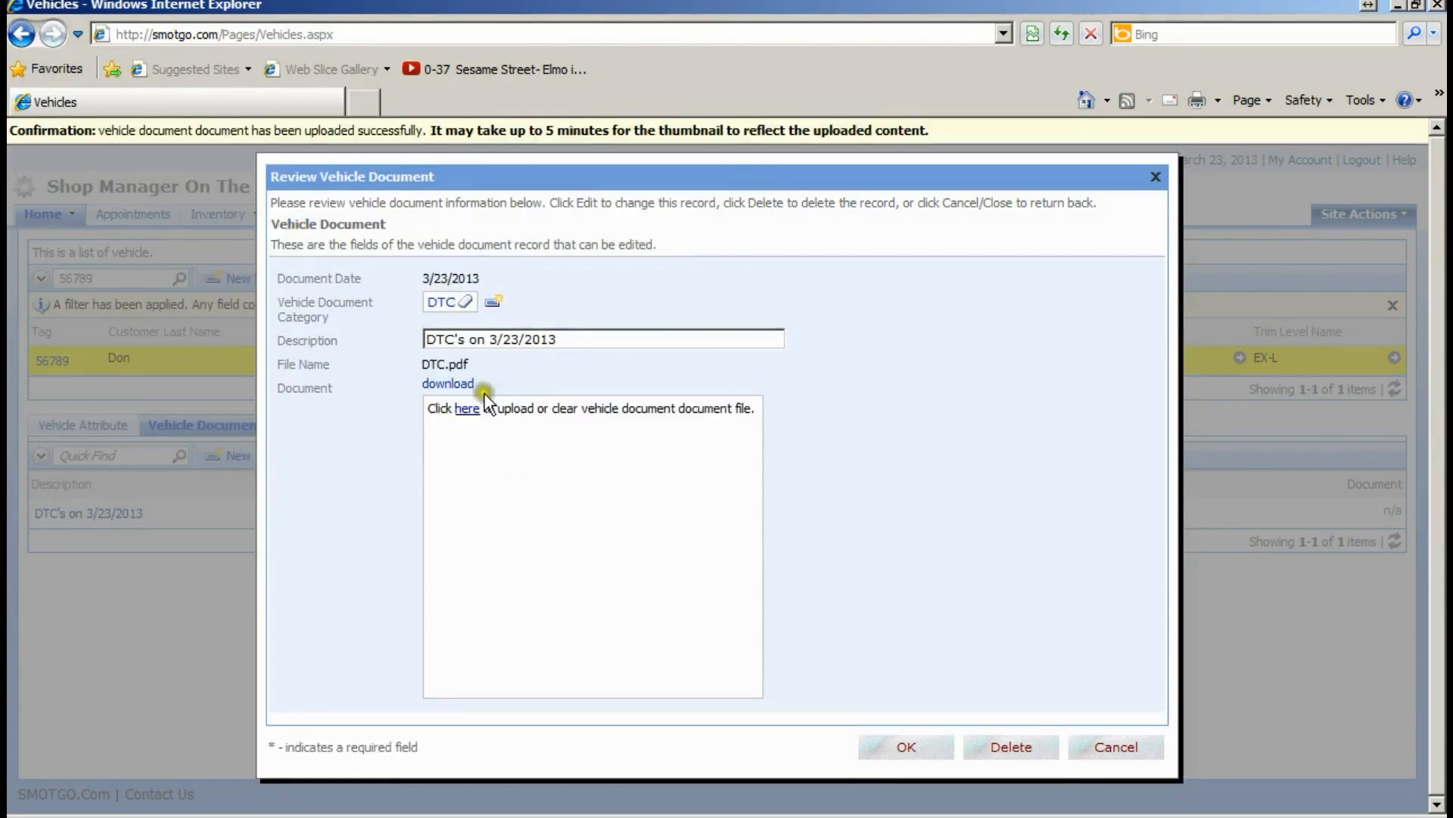
- Preview the uploaded DTC.pdf report, close it, and save the DTC document
{"action": "left_click", "coordinate": [454, 386]}
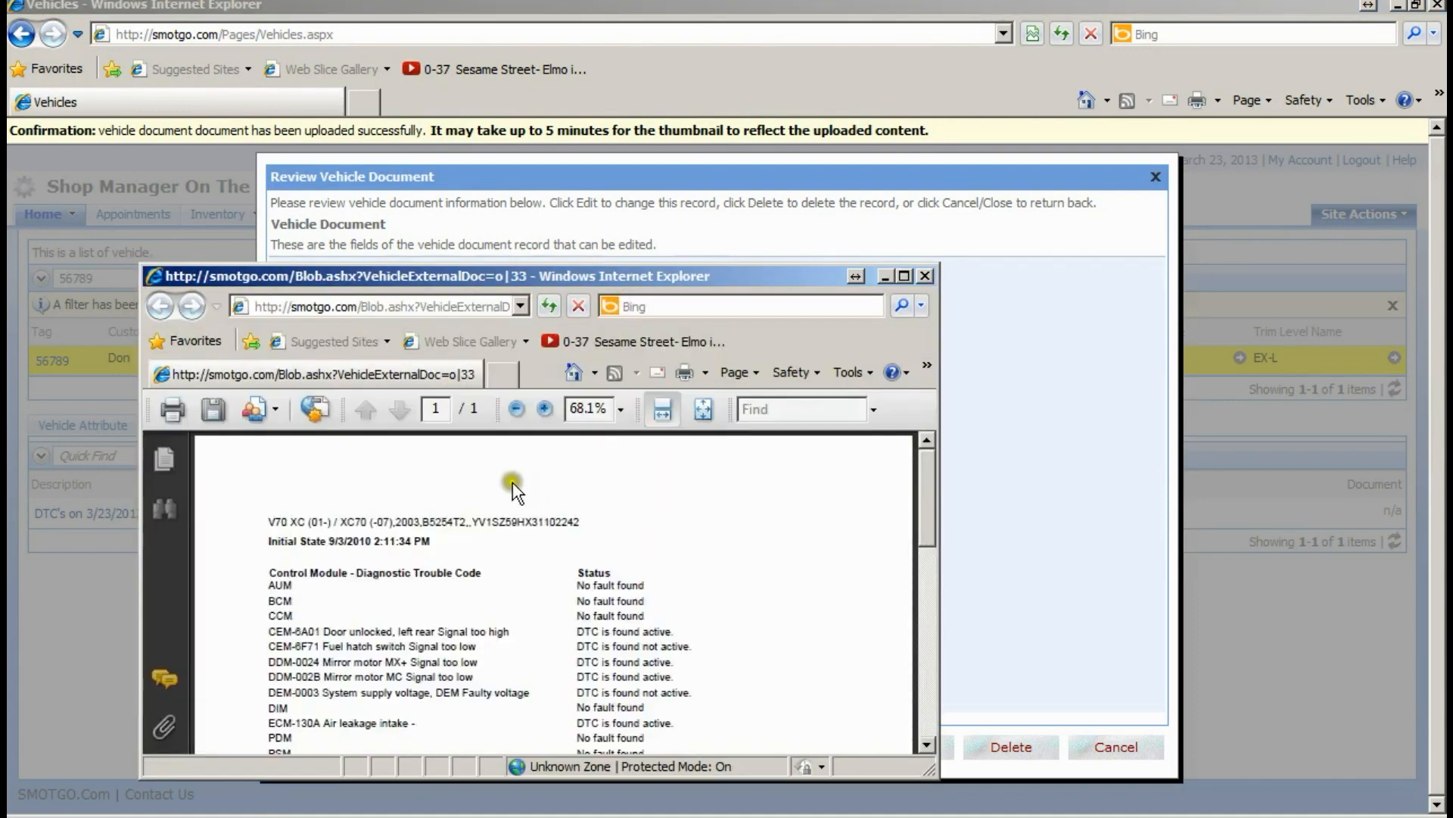
{"action": "scroll", "coordinate": [507, 493], "scroll_direction": "down", "scroll_amount": 5}
{"action": "scroll", "coordinate": [506, 493], "scroll_direction": "up", "scroll_amount": 5}
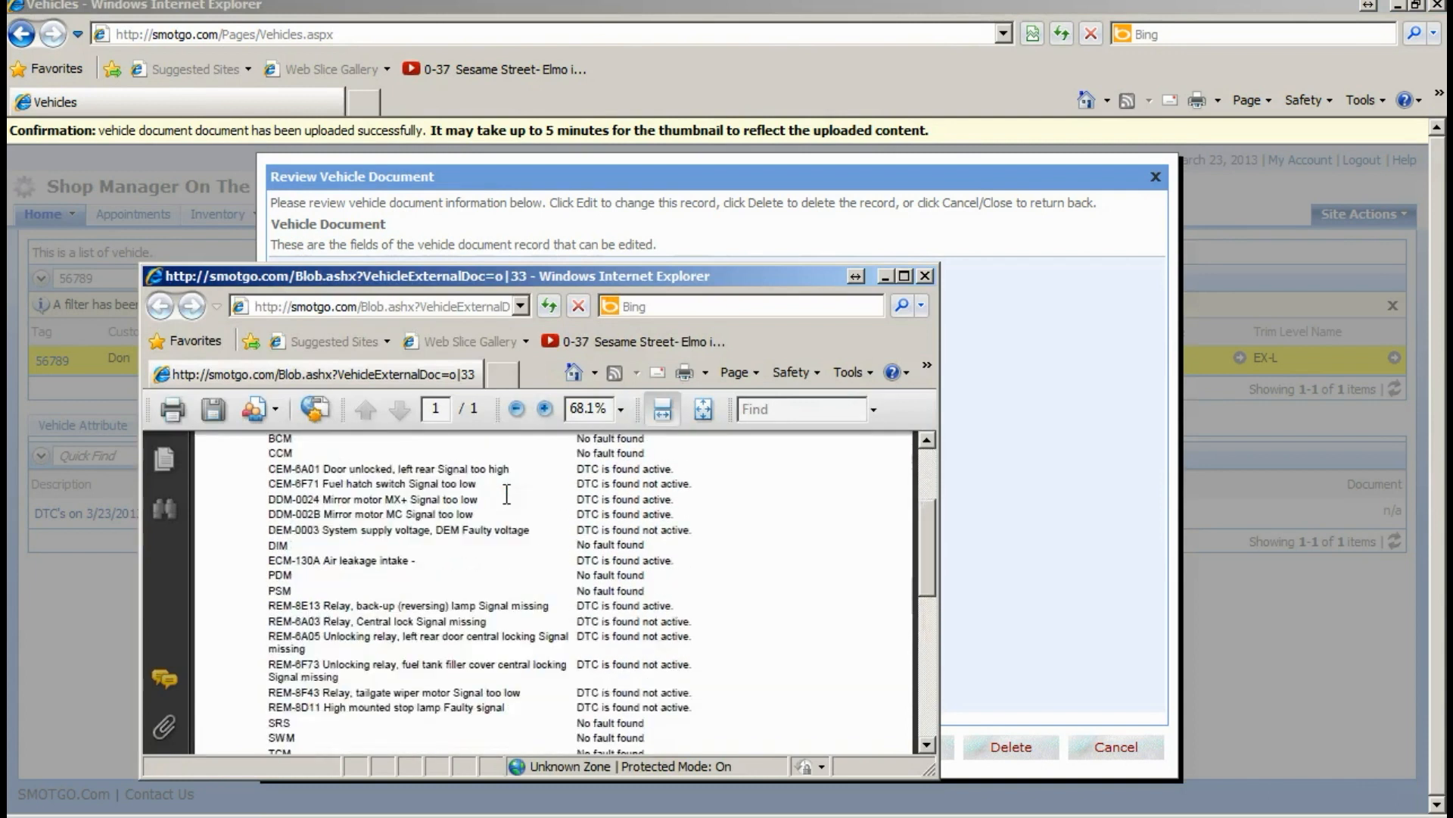
{"action": "left_click", "coordinate": [924, 277]}
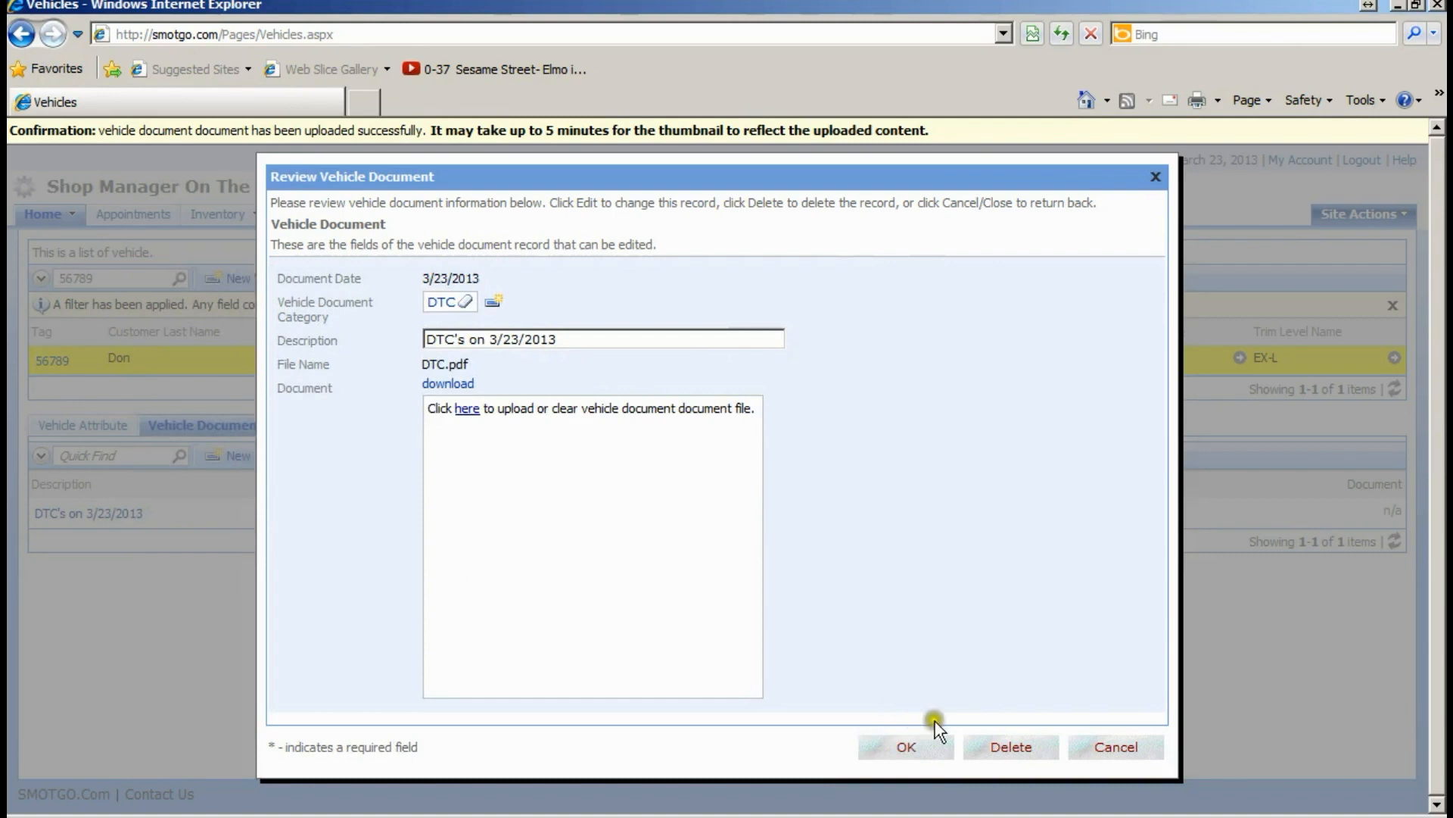
{"action": "left_click", "coordinate": [908, 746]}
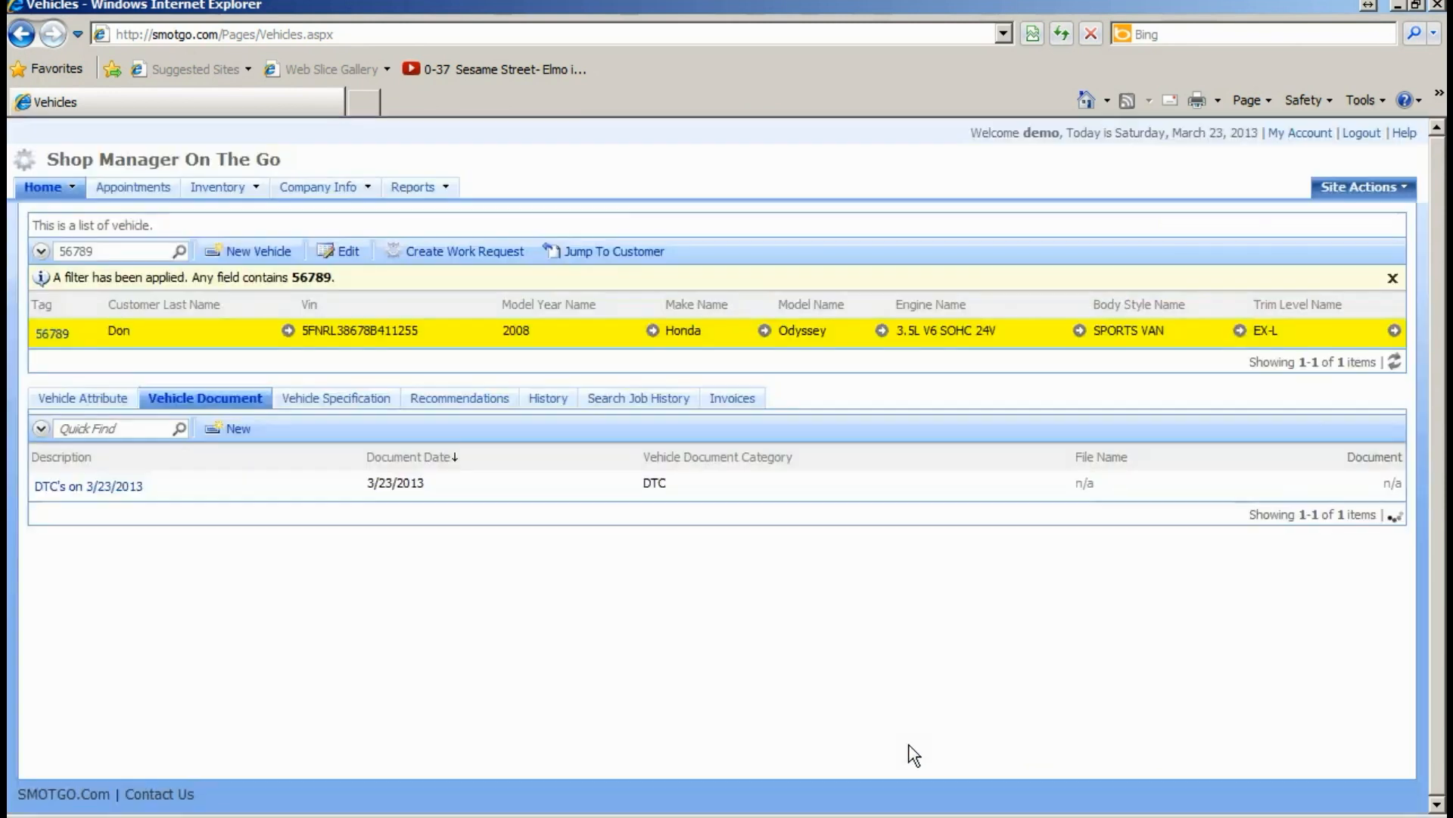
- Create a new Image - Damage vehicle document described "Broken sway bar bracket"
{"action": "left_click", "coordinate": [503, 482]}
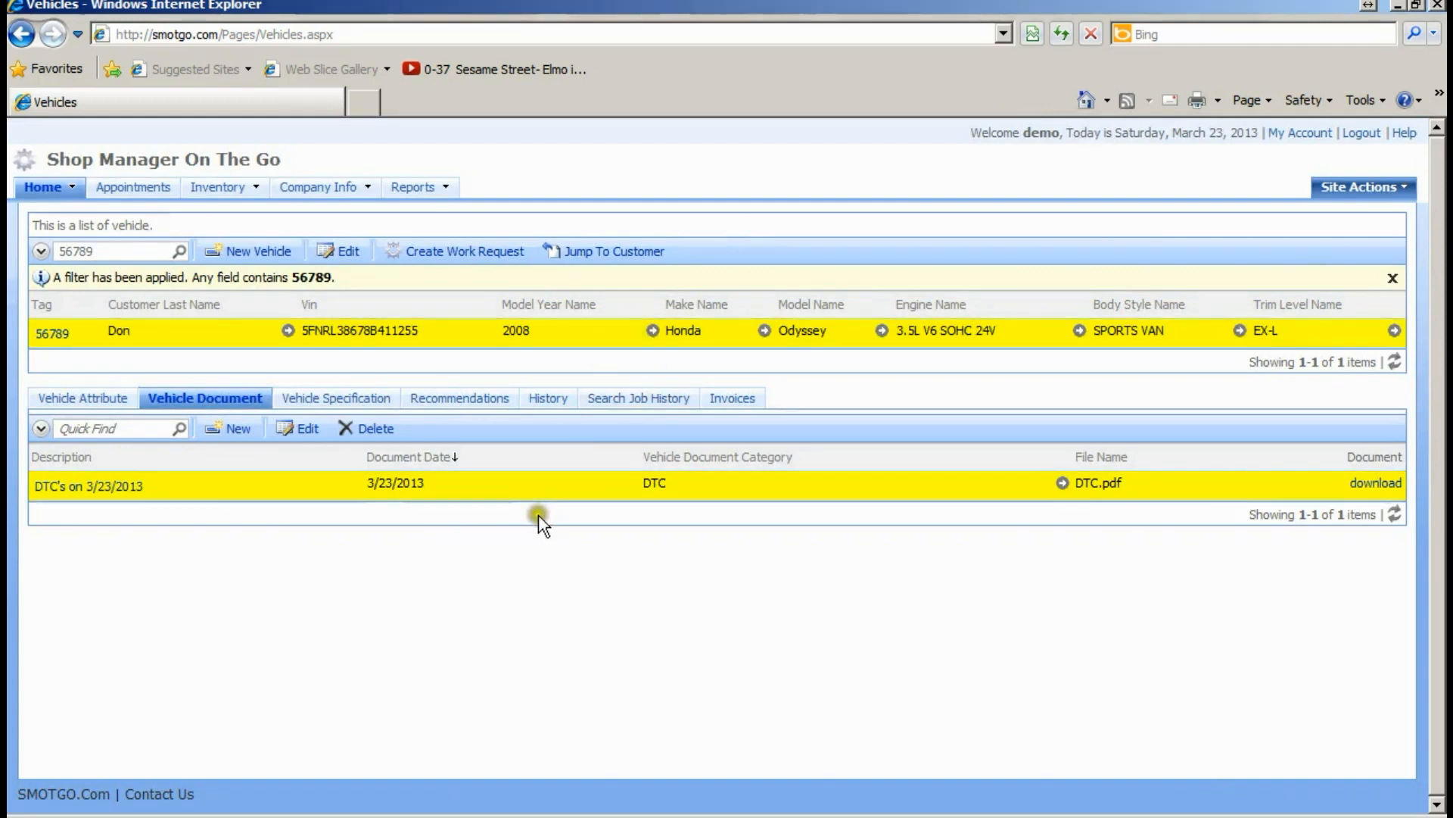
{"action": "left_click", "coordinate": [236, 429]}
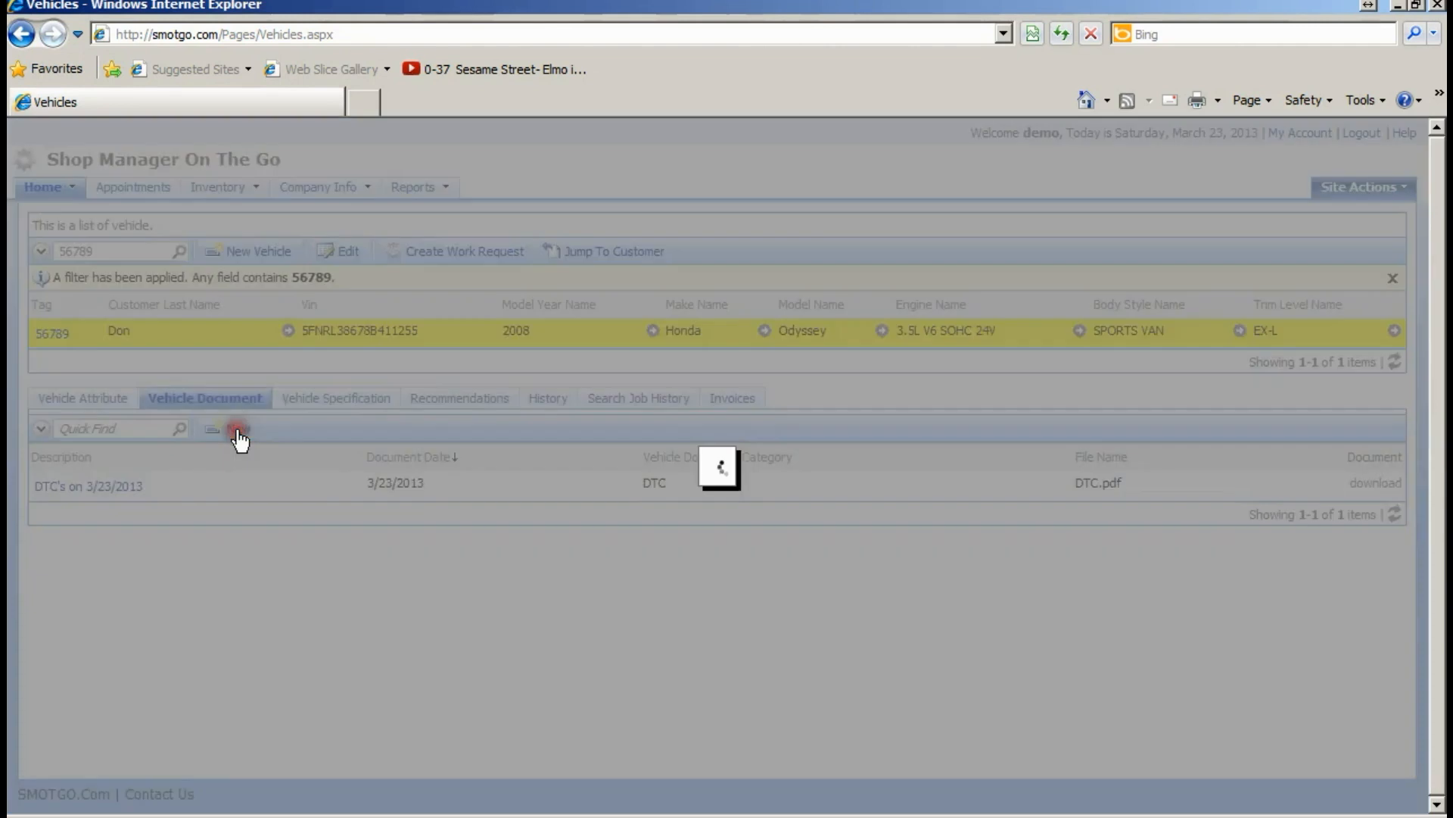
{"action": "left_click", "coordinate": [447, 468]}
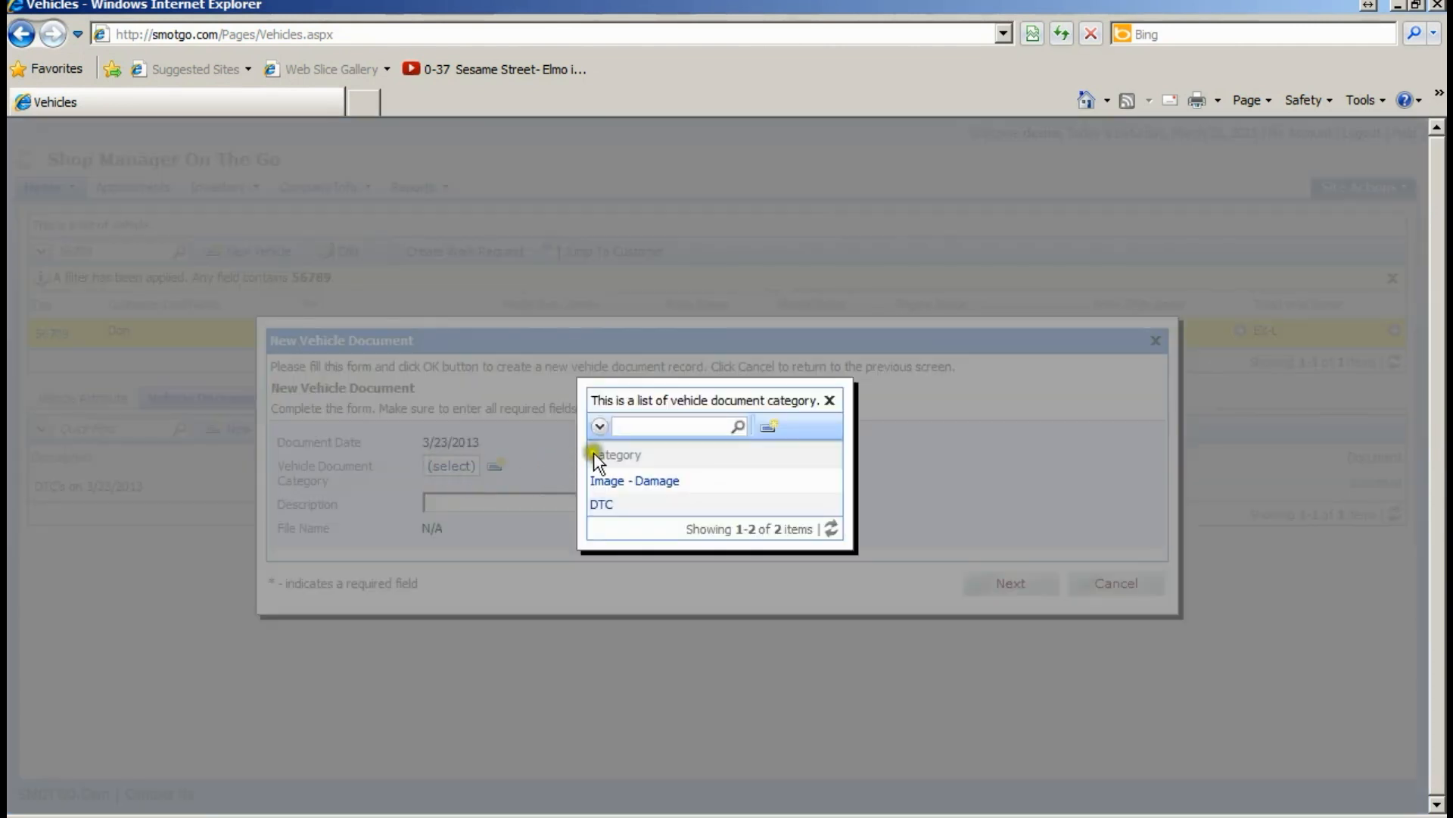
{"action": "left_click", "coordinate": [640, 481]}
{"action": "left_click", "coordinate": [550, 508]}
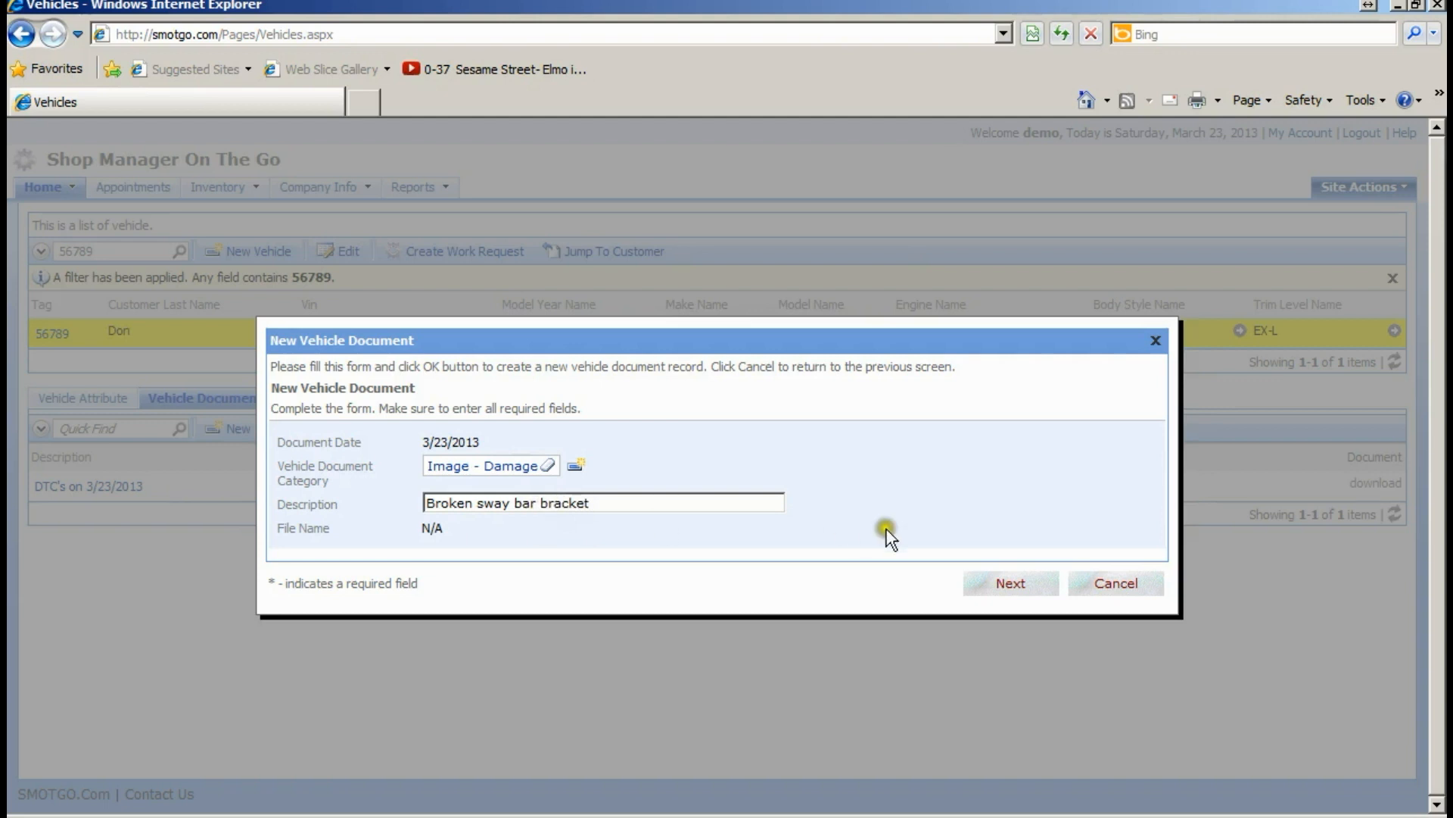
{"action": "left_click", "coordinate": [1007, 581]}
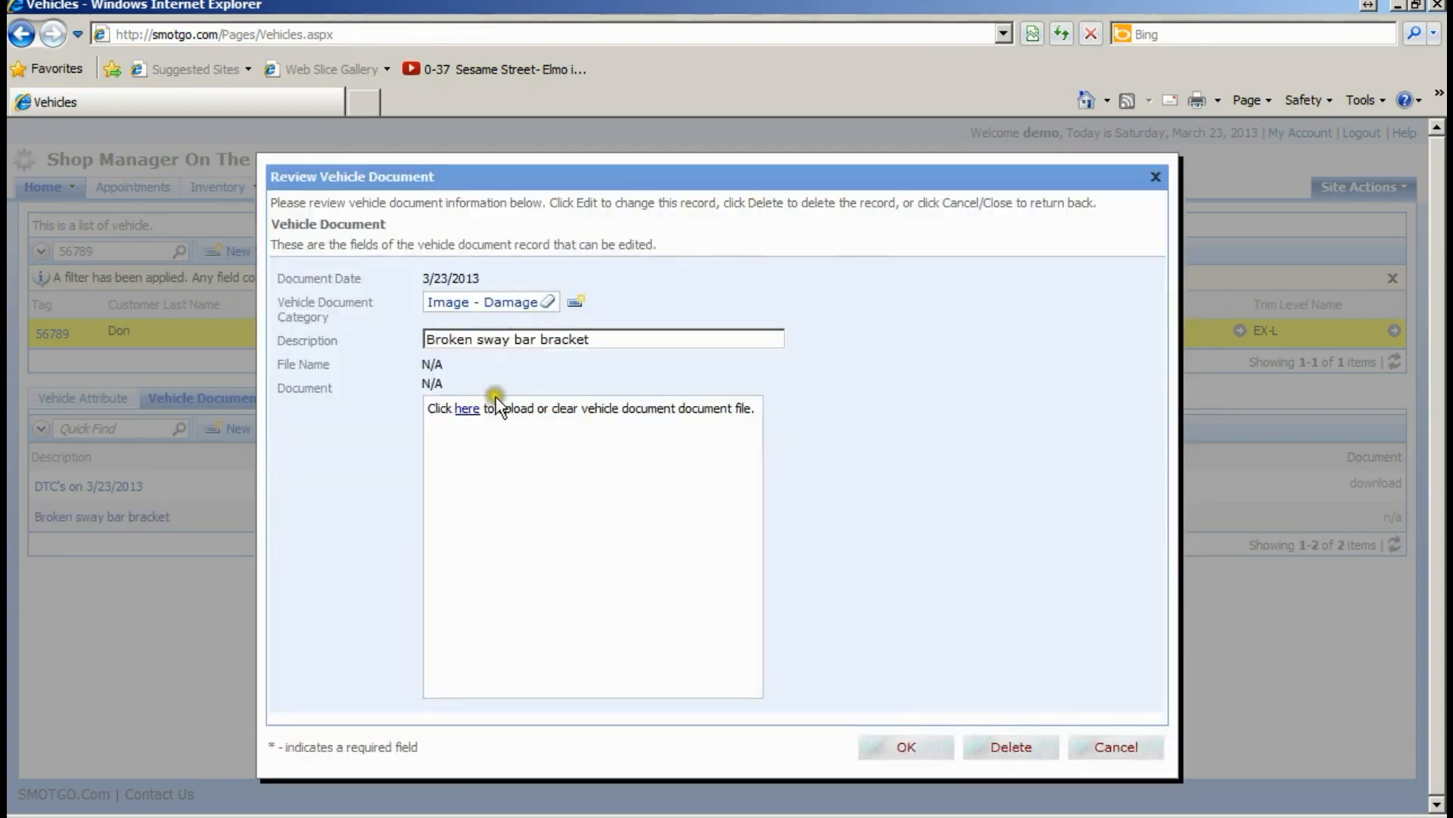
- Attach the photo DSC00135.JPG to the Broken sway bar bracket document, check it, and save
{"action": "left_click", "coordinate": [467, 408]}
{"action": "left_click", "coordinate": [610, 414]}
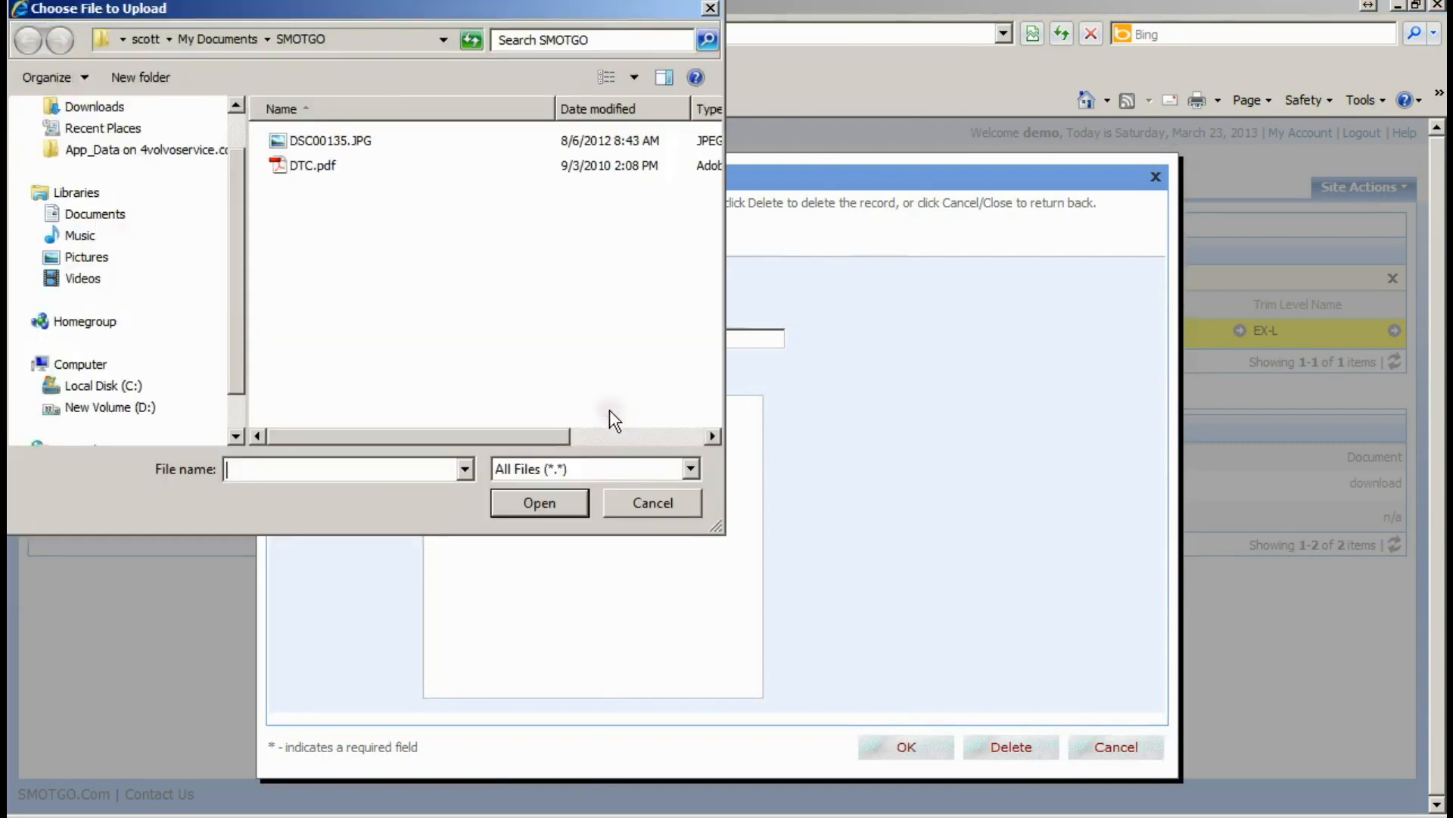
{"action": "double_click", "coordinate": [308, 139]}
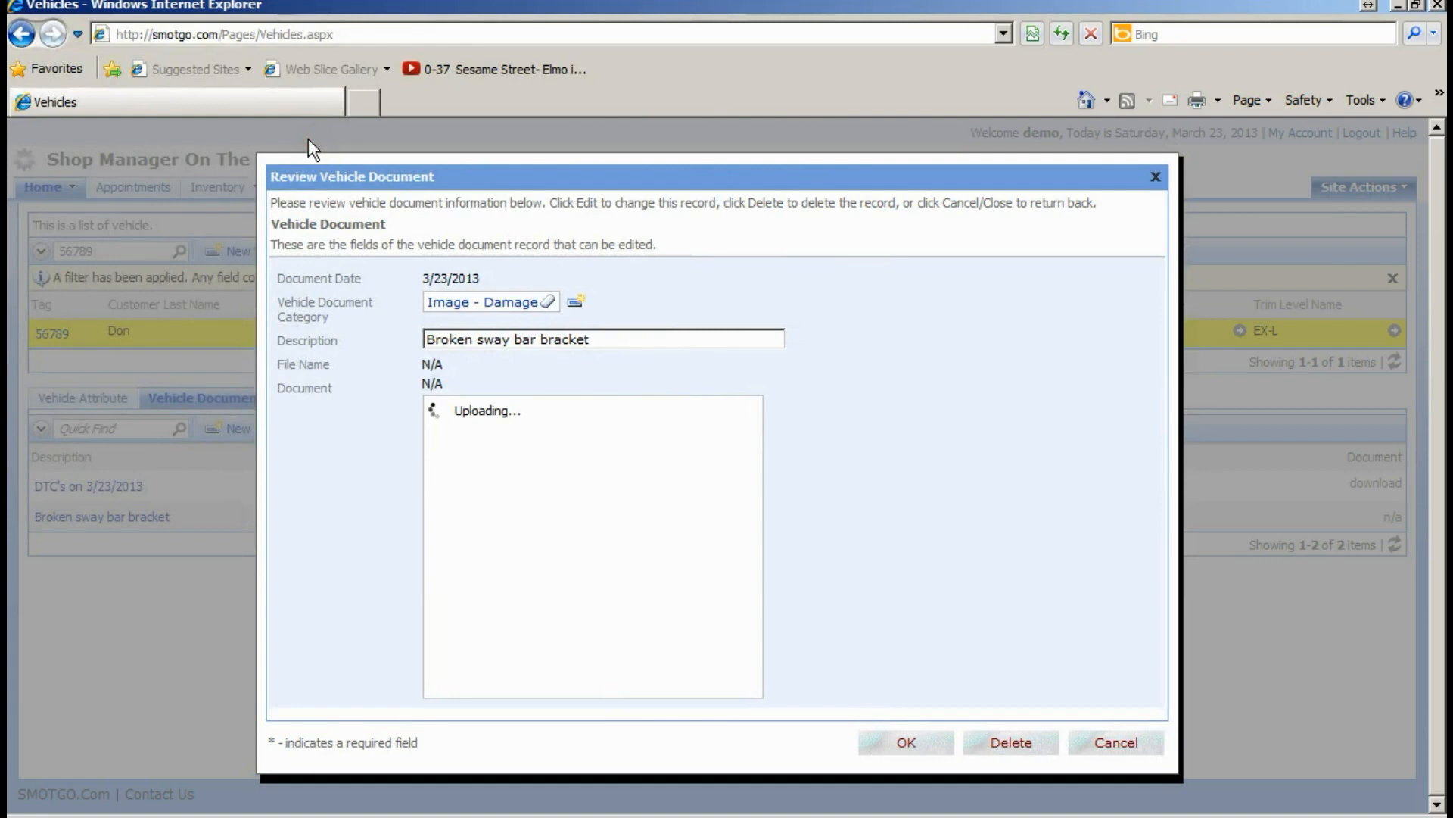
{"action": "left_click", "coordinate": [453, 384]}
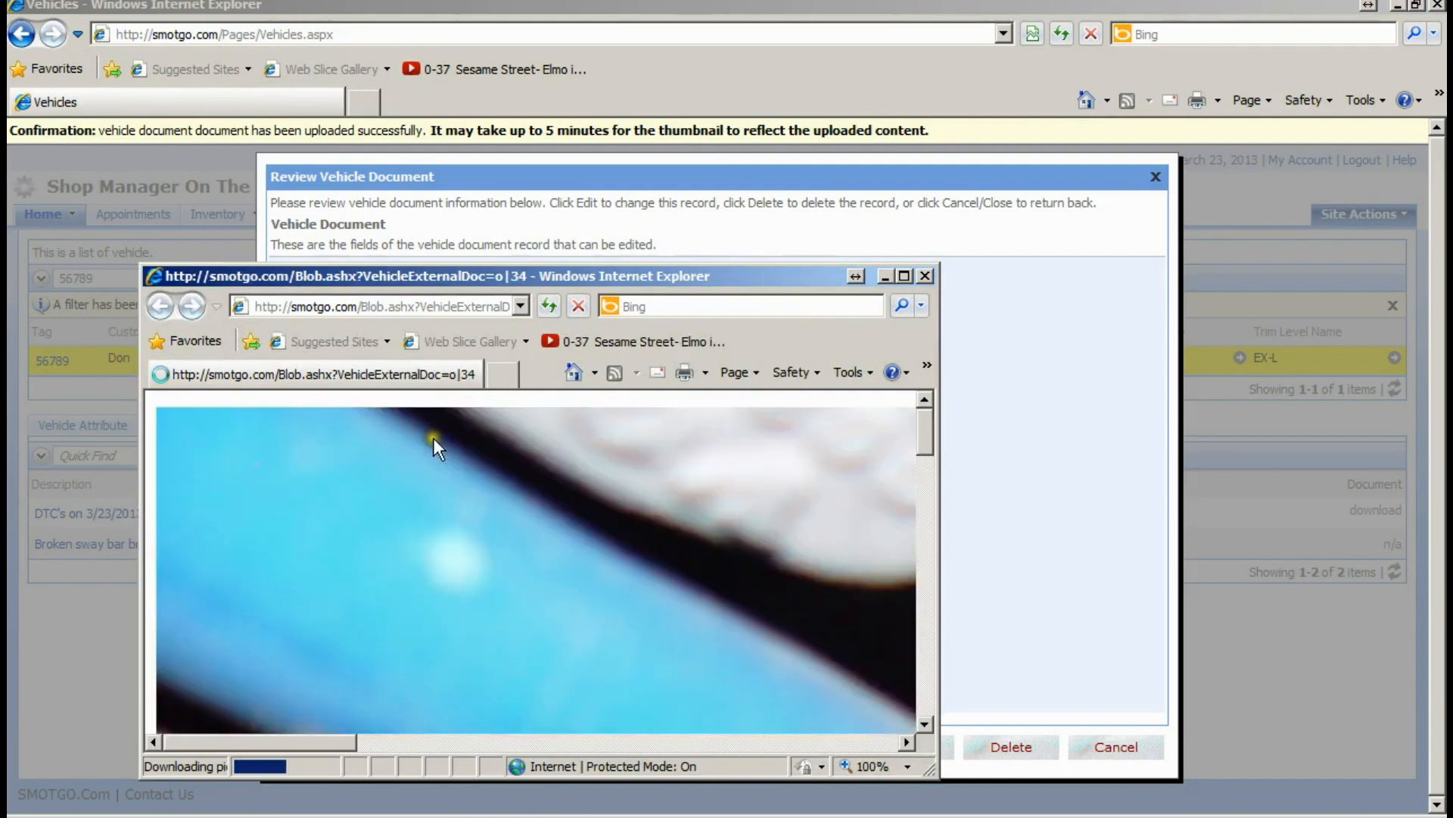
{"action": "left_click", "coordinate": [903, 276]}
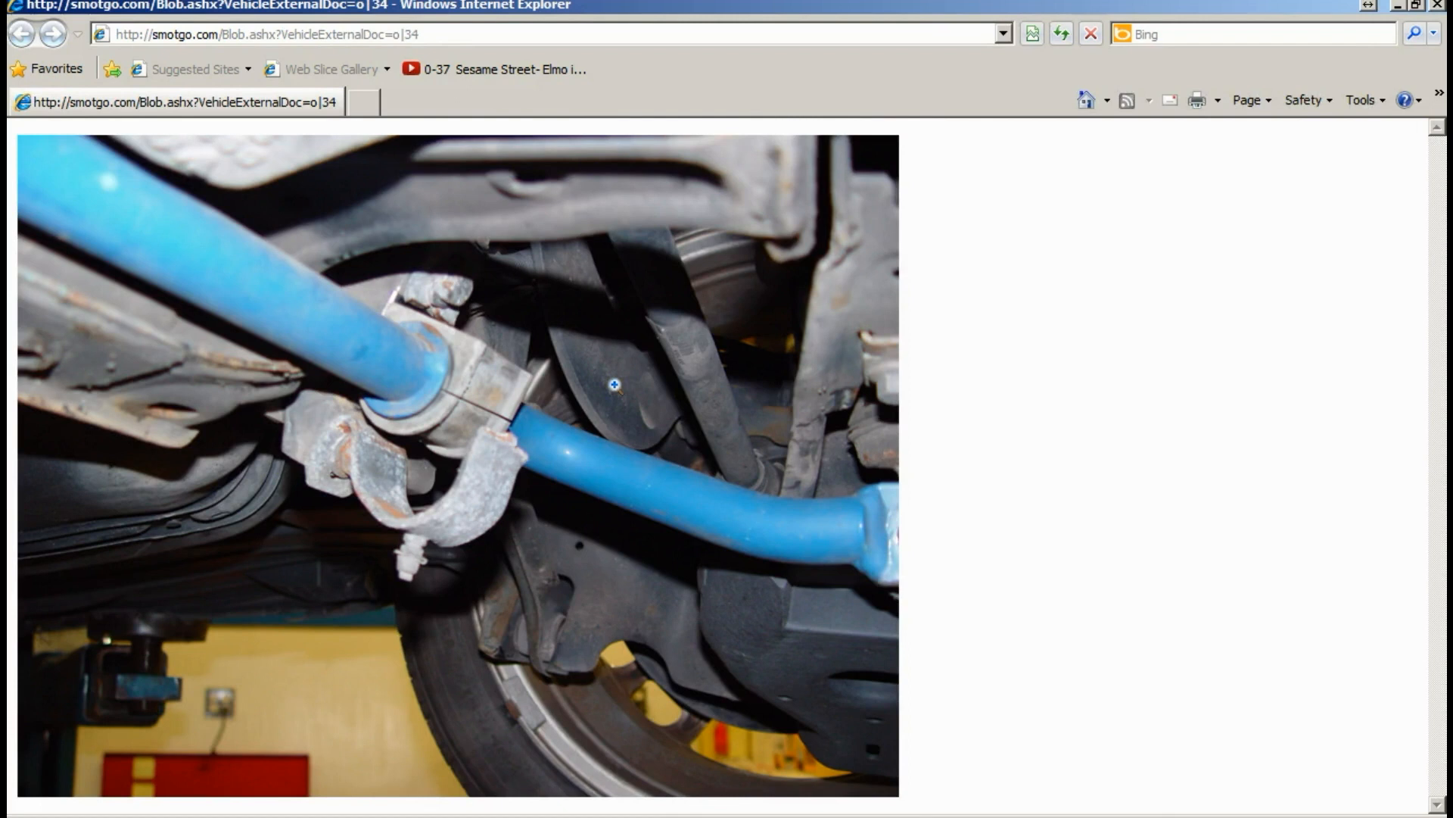
{"action": "left_click", "coordinate": [1436, 7]}
{"action": "left_click", "coordinate": [912, 746]}
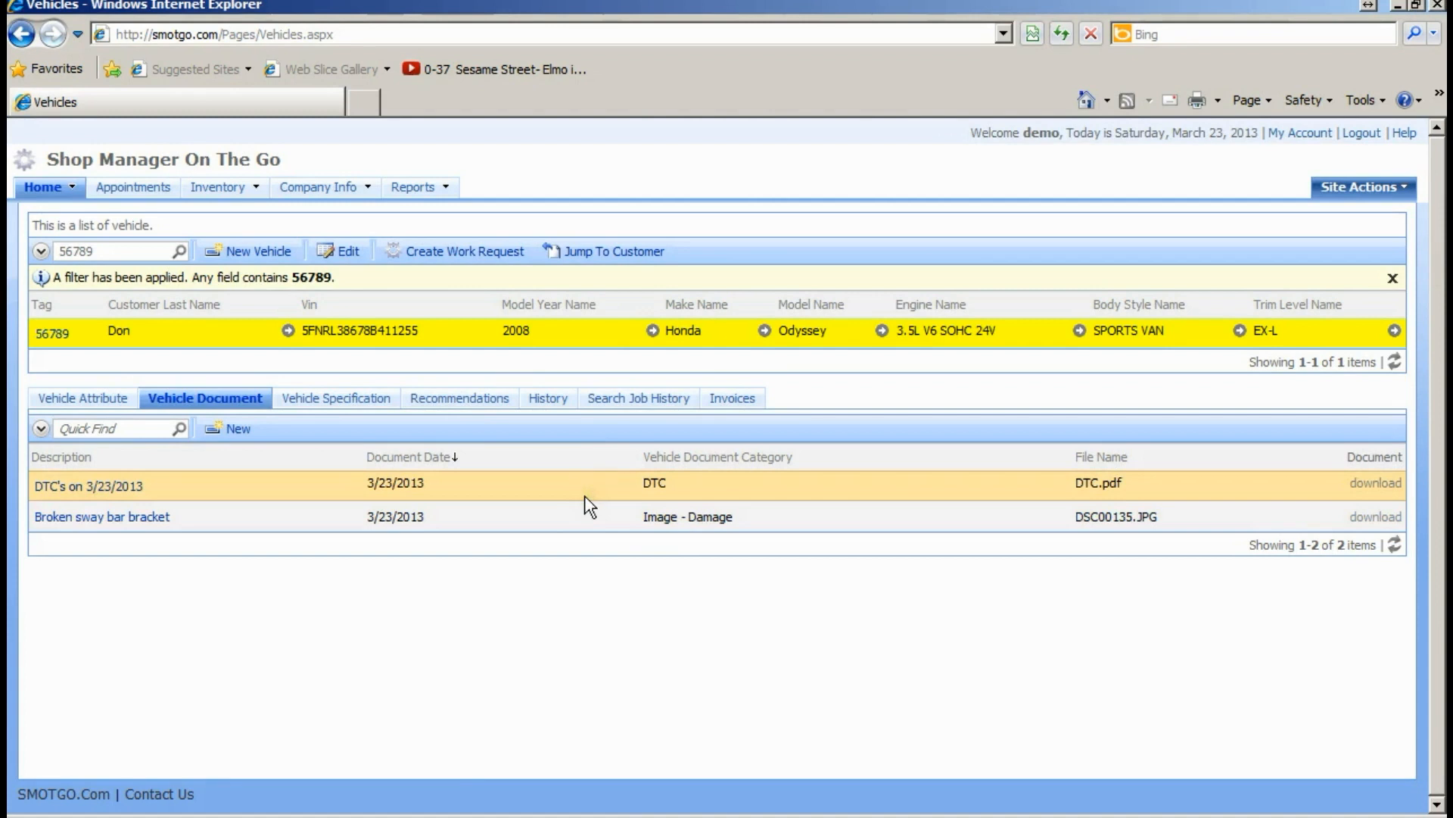
{"action": "left_click", "coordinate": [586, 521]}
- Add an Oil Type vehicle specification with the value "5-30 synthetic"
{"action": "left_click", "coordinate": [325, 403]}
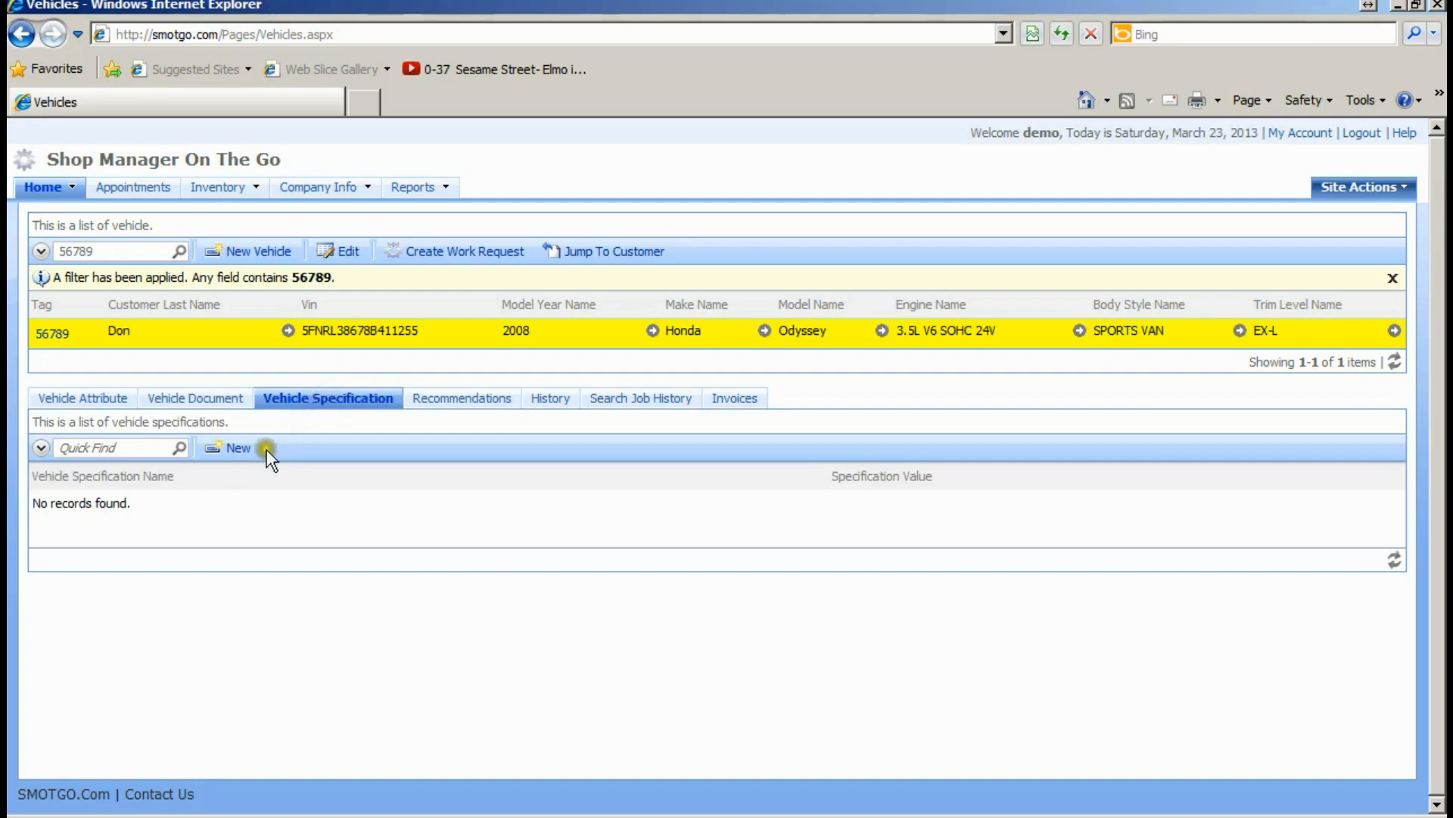
{"action": "left_click", "coordinate": [235, 451]}
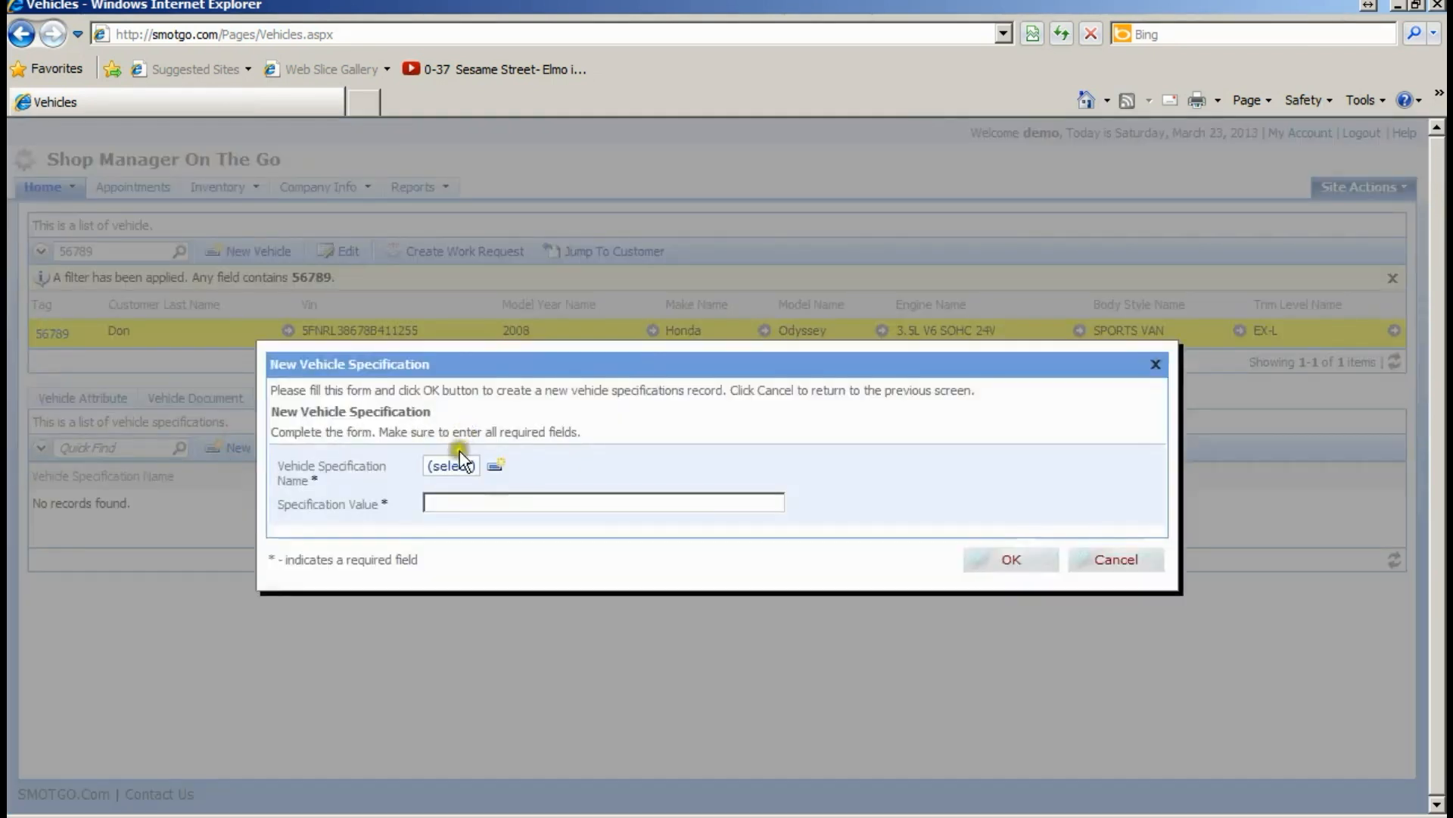
{"action": "left_click", "coordinate": [454, 468]}
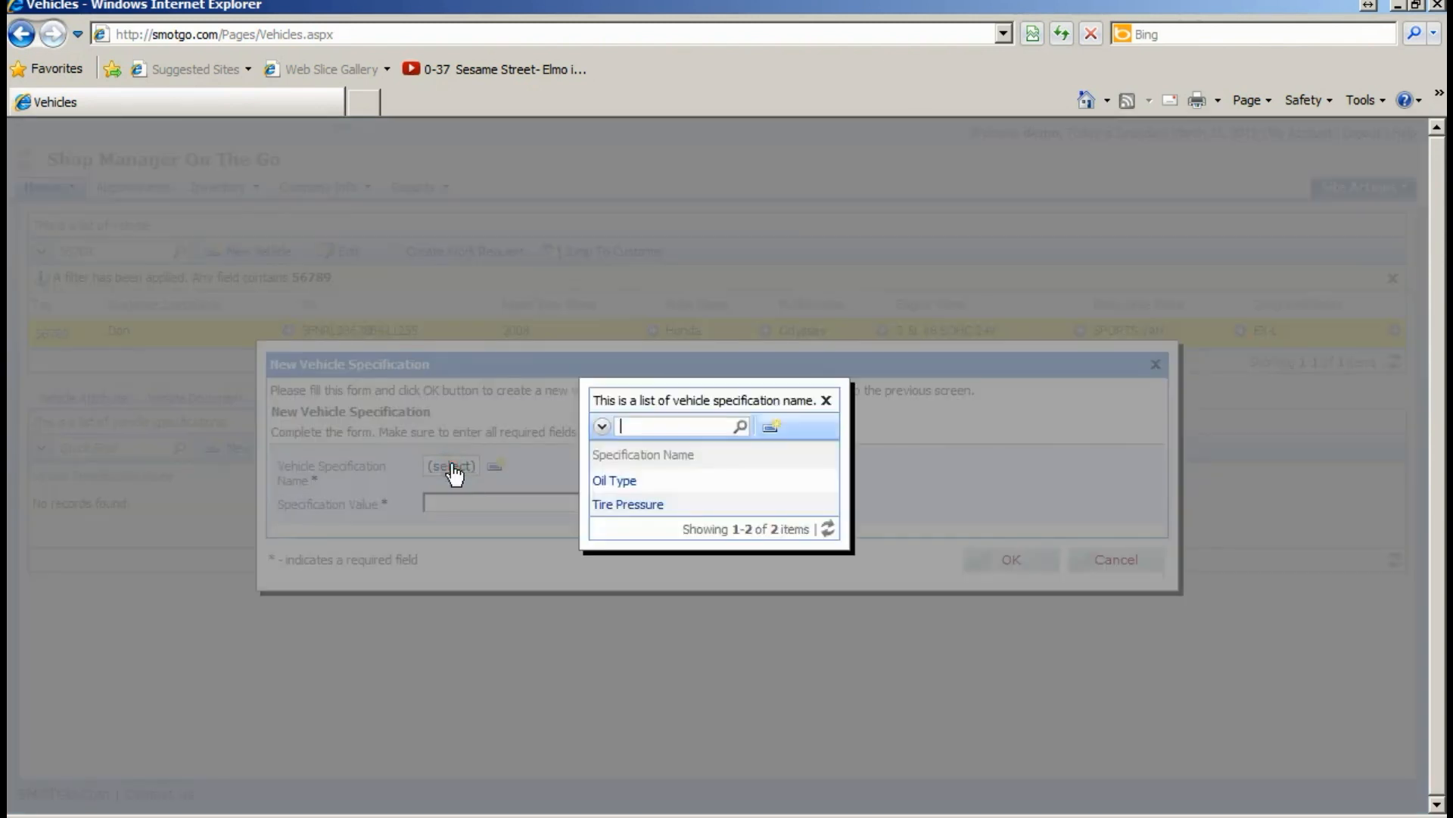
{"action": "left_click", "coordinate": [625, 483]}
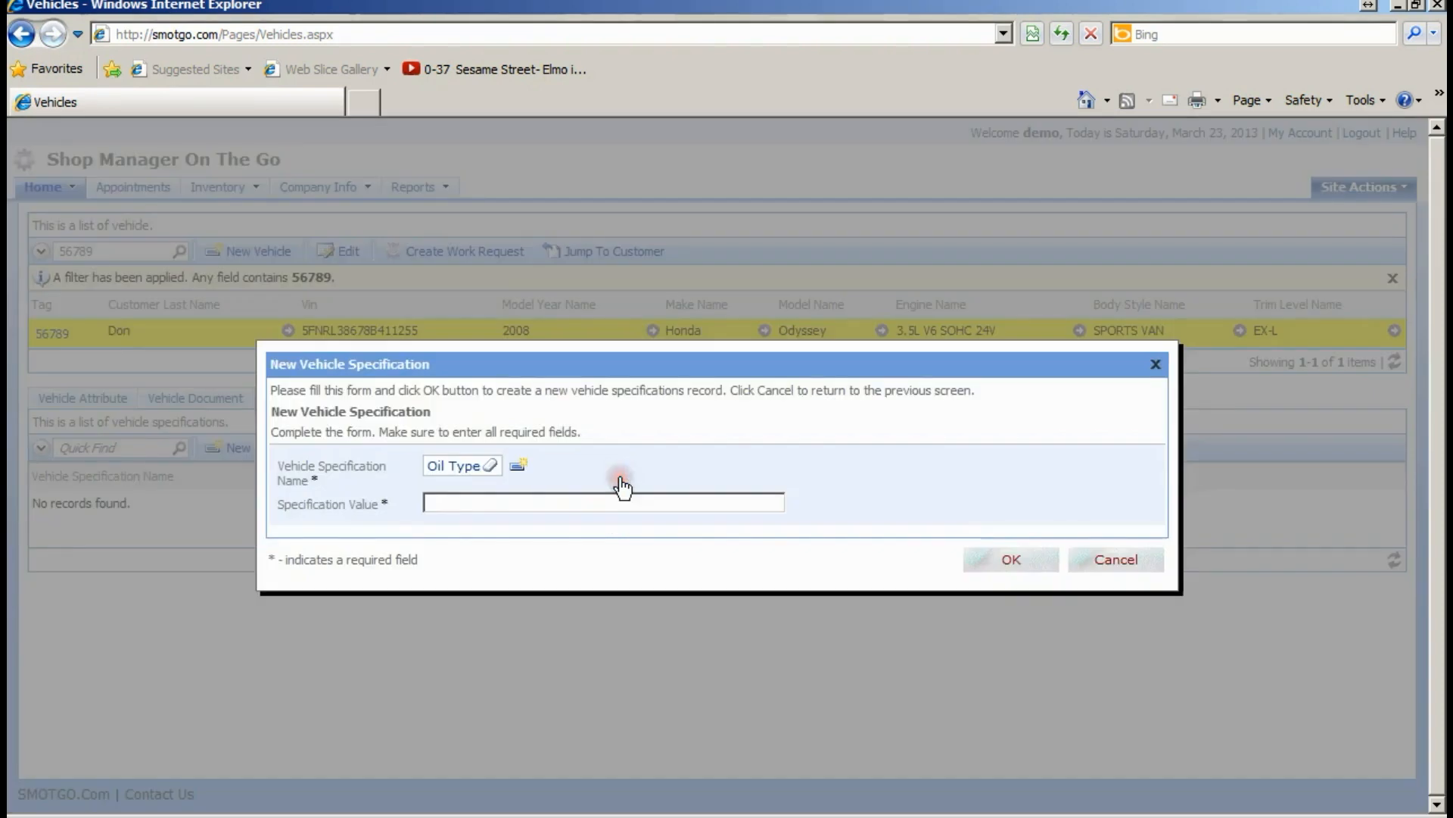
{"action": "left_click", "coordinate": [596, 499]}
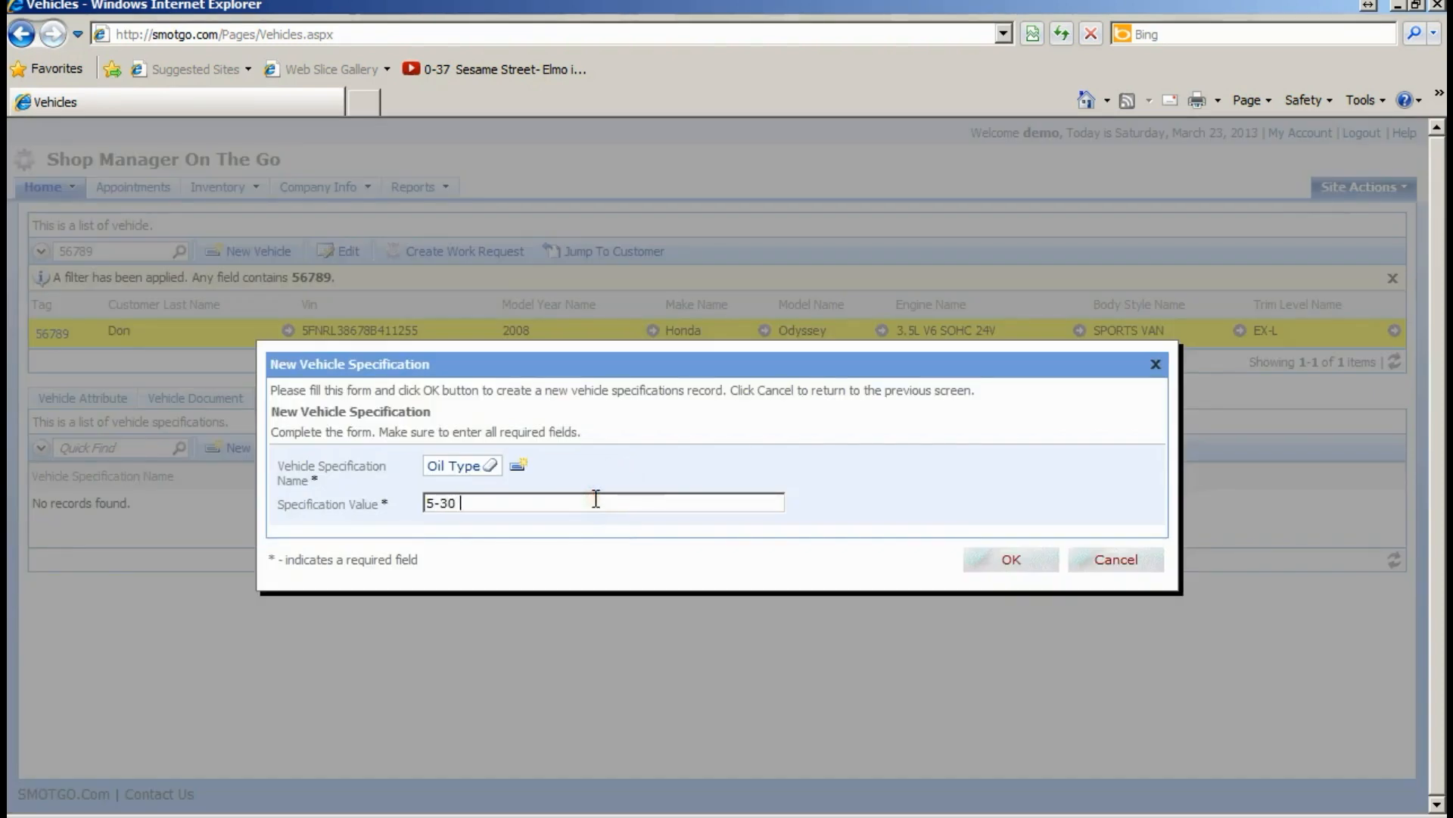
{"action": "type", "text": "hetic"}
{"action": "left_click", "coordinate": [1013, 560]}
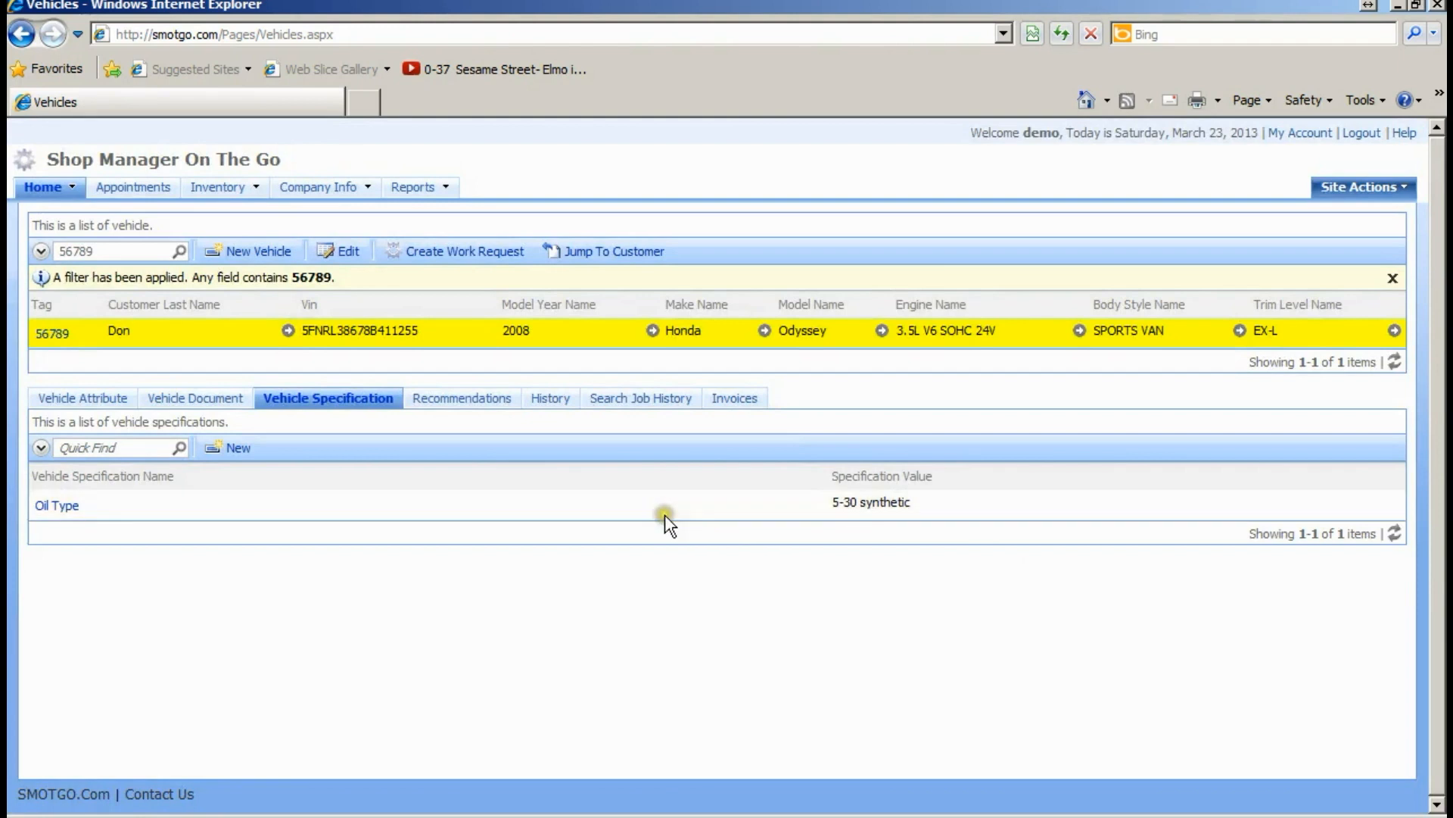
{"action": "left_click", "coordinate": [863, 506]}
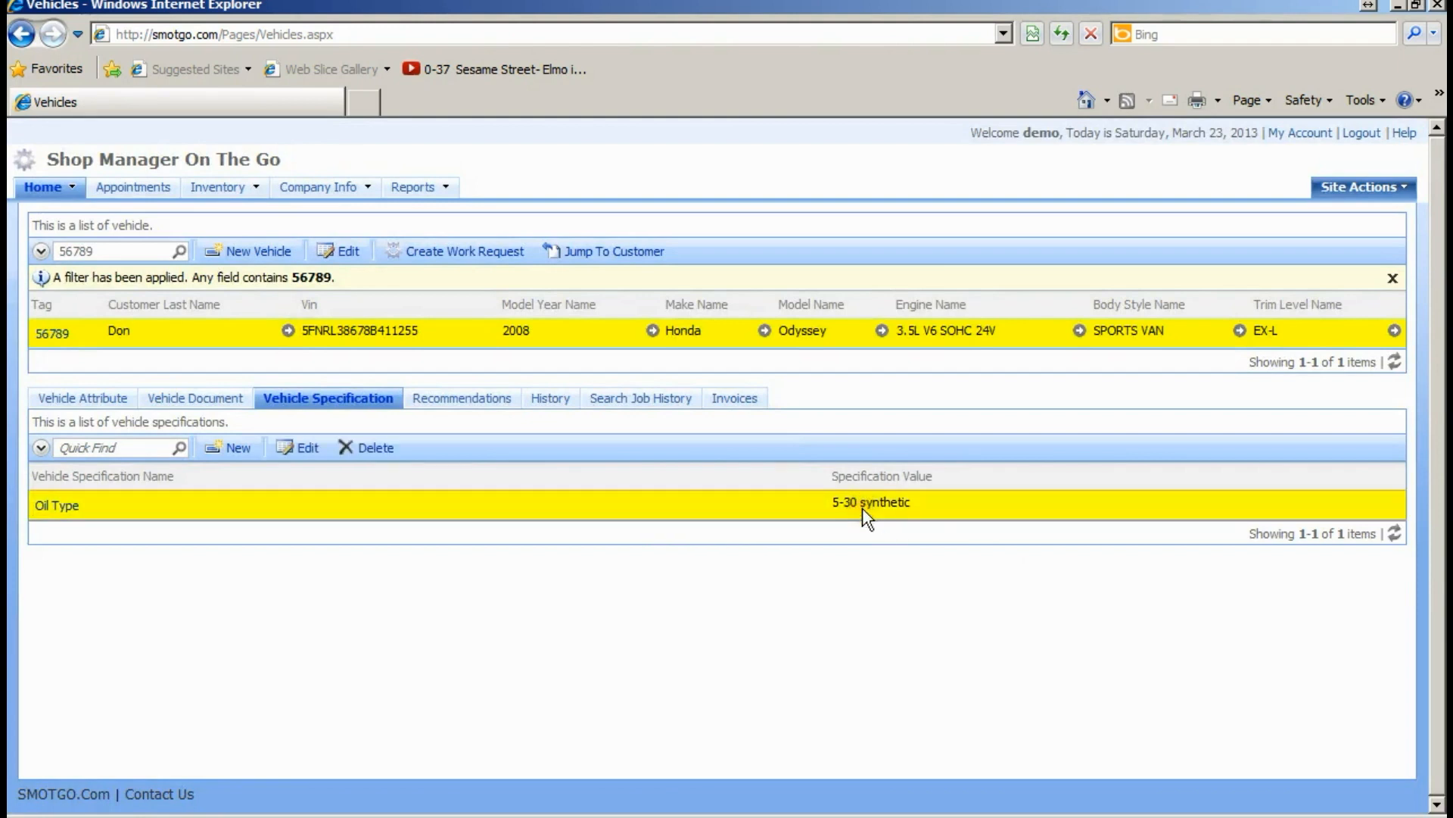
- View the Odyssey's Recommendations, then switch to its History view showing no job records
{"action": "left_click", "coordinate": [474, 401]}
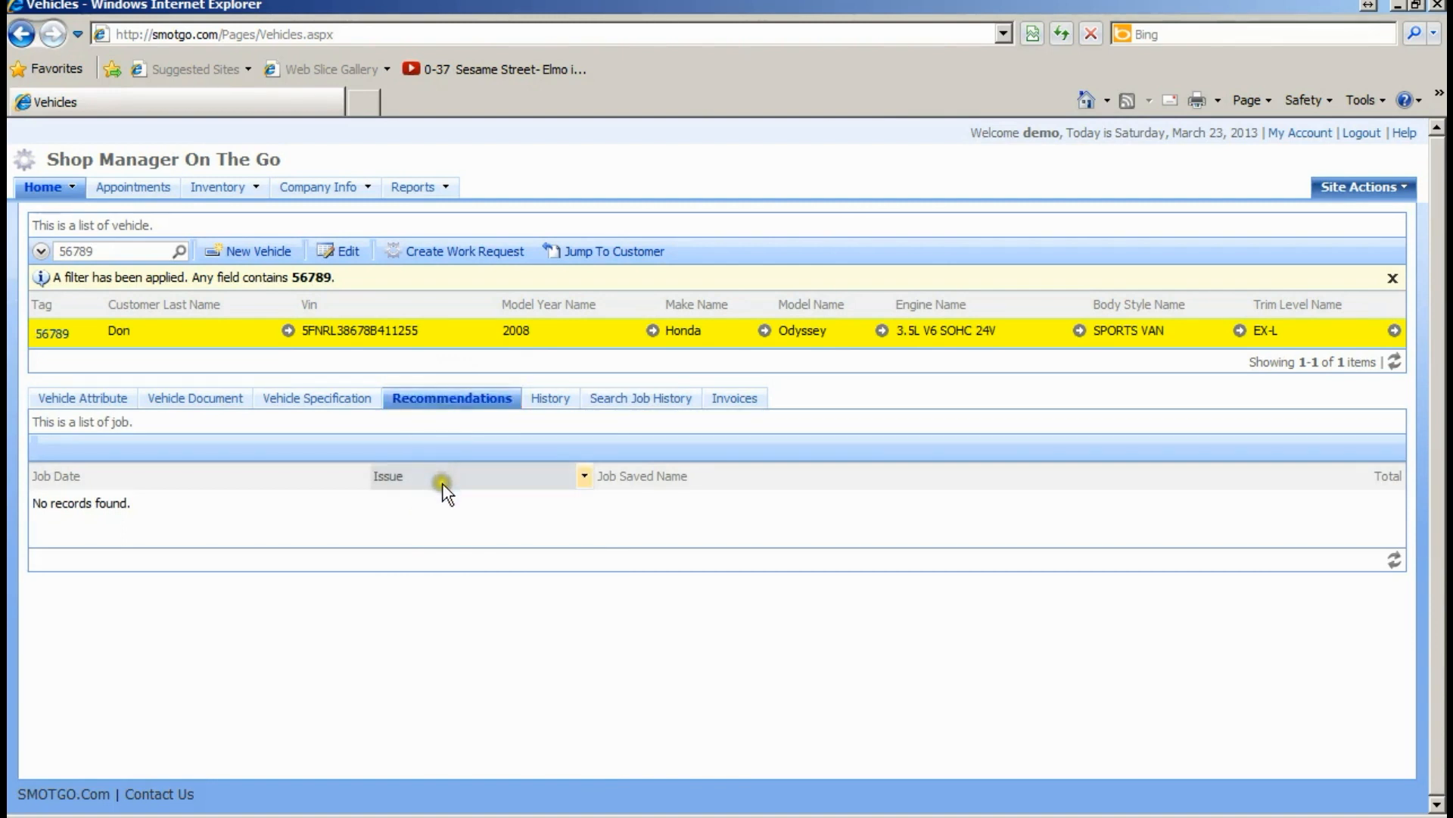
{"action": "left_click", "coordinate": [548, 408]}
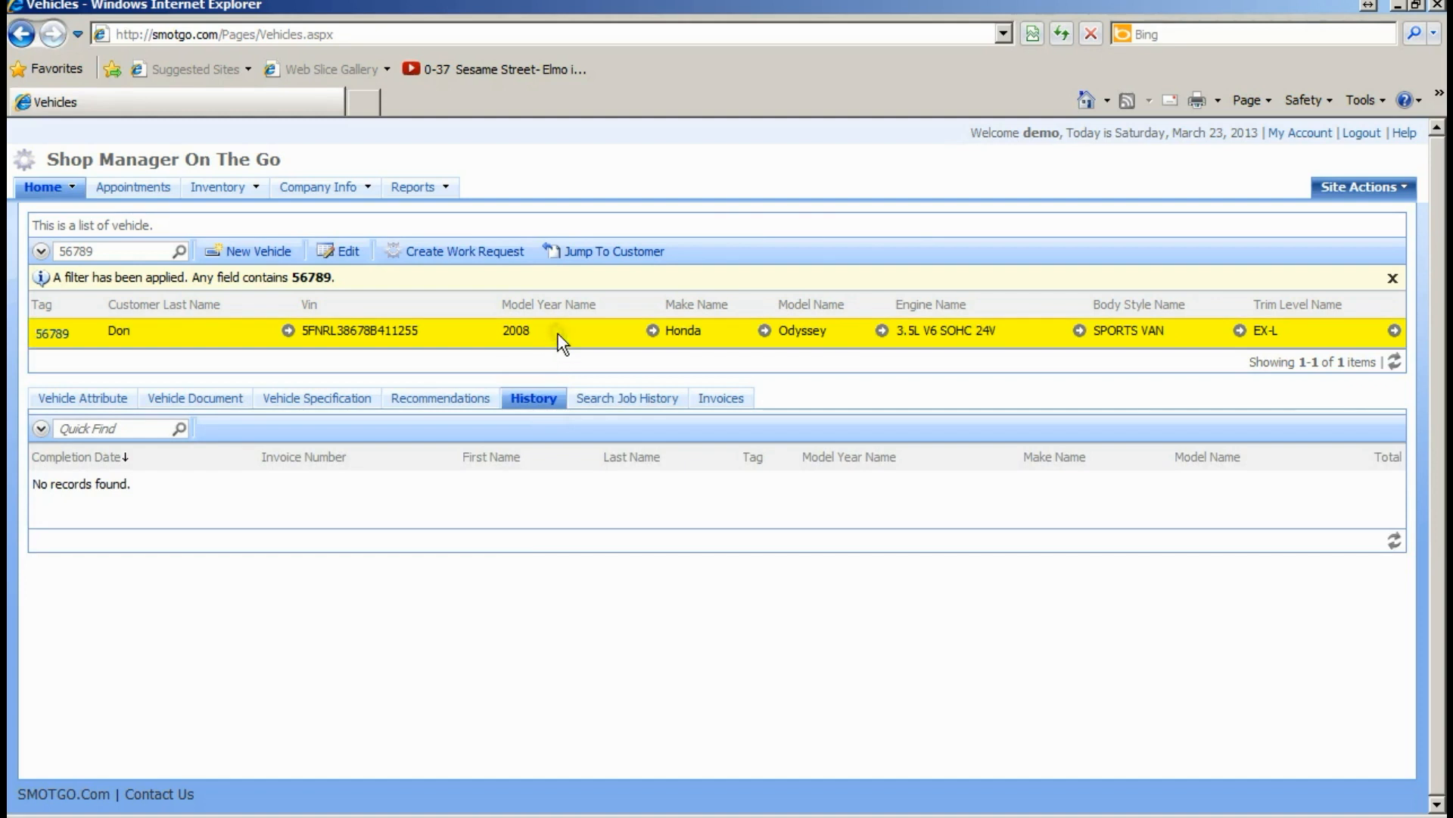
{"action": "left_click", "coordinate": [542, 410]}
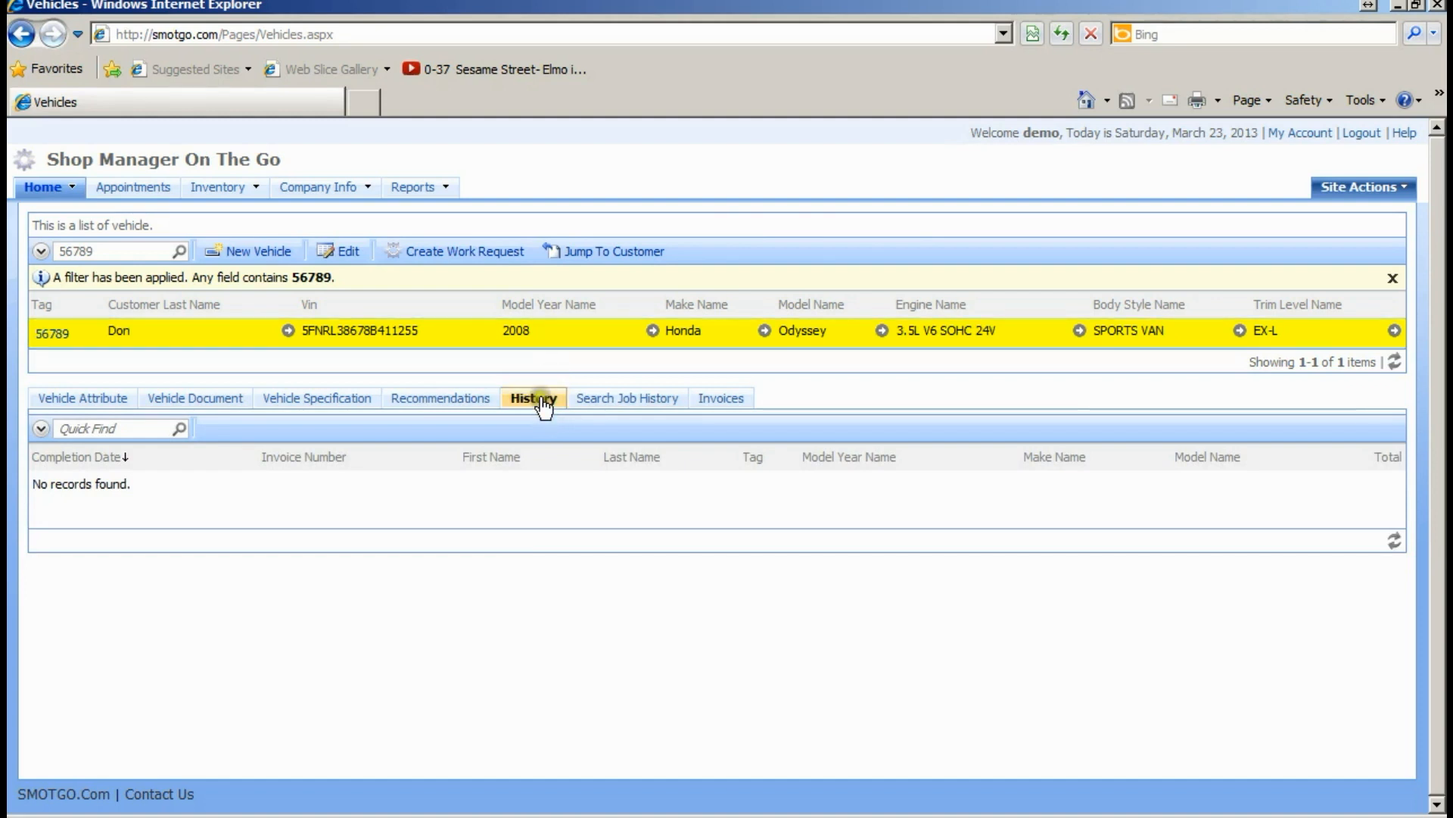
{"action": "left_click", "coordinate": [541, 496]}
{"action": "left_click", "coordinate": [535, 499]}
- Open Search Job History, then switch to the Odyssey's Invoices list
{"action": "left_click", "coordinate": [592, 403]}
{"action": "left_click", "coordinate": [533, 403]}
{"action": "left_click", "coordinate": [613, 401]}
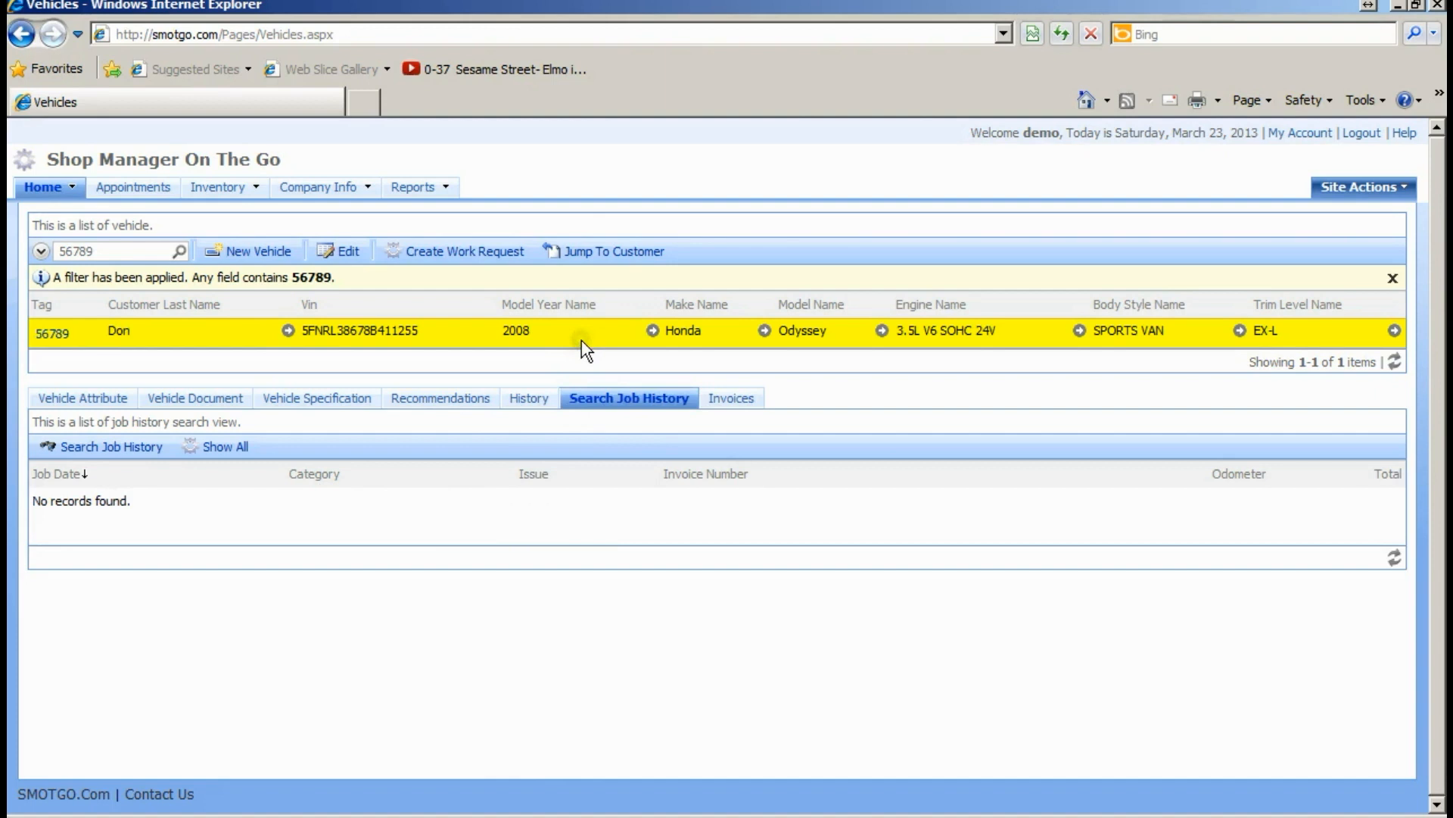
{"action": "left_click", "coordinate": [729, 401]}
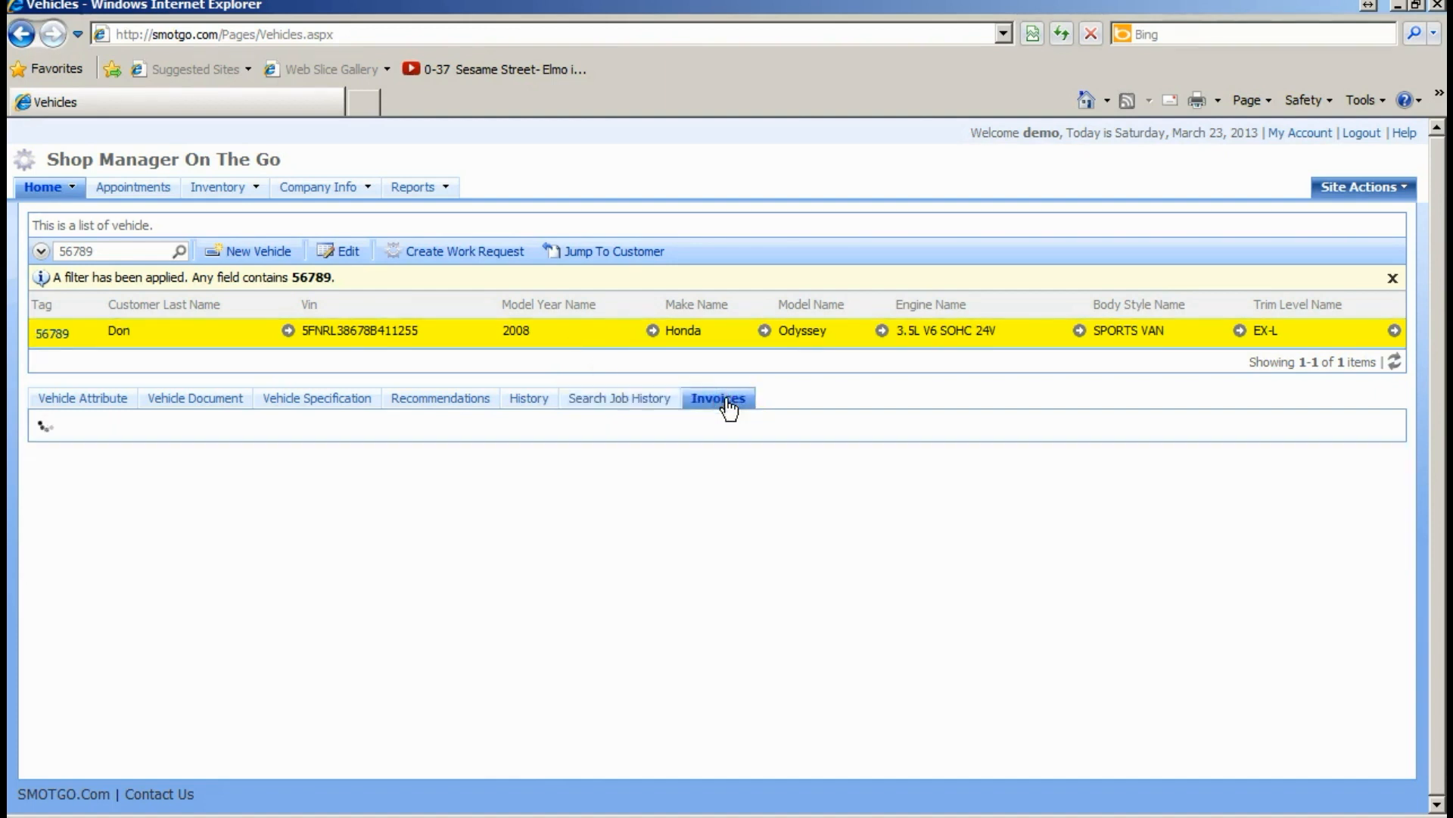